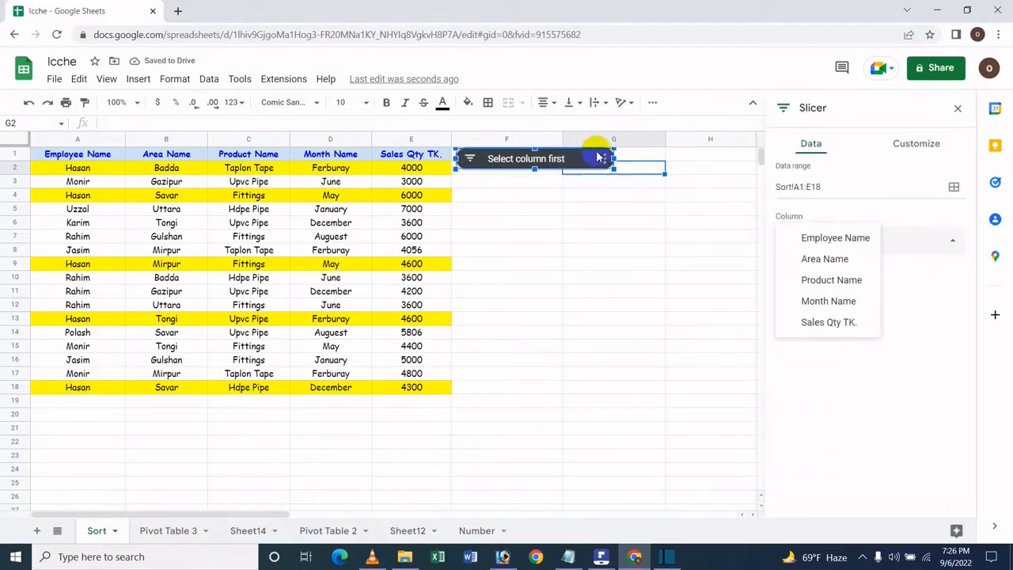
Step: Narrow the slicer slightly and set its filter column to Employee Name
left_click_drag(613, 158, 584, 158)
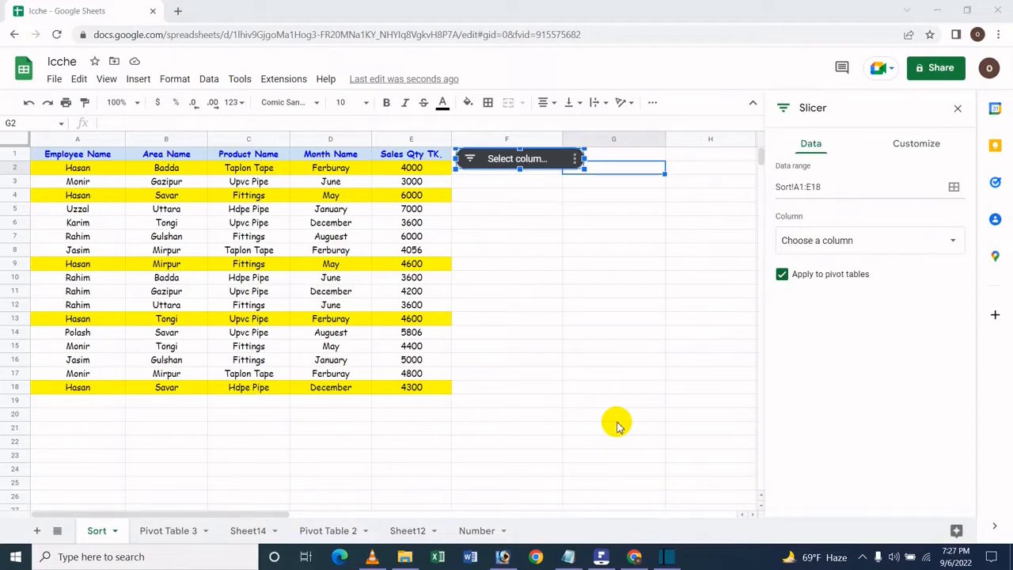
left_click(69, 391)
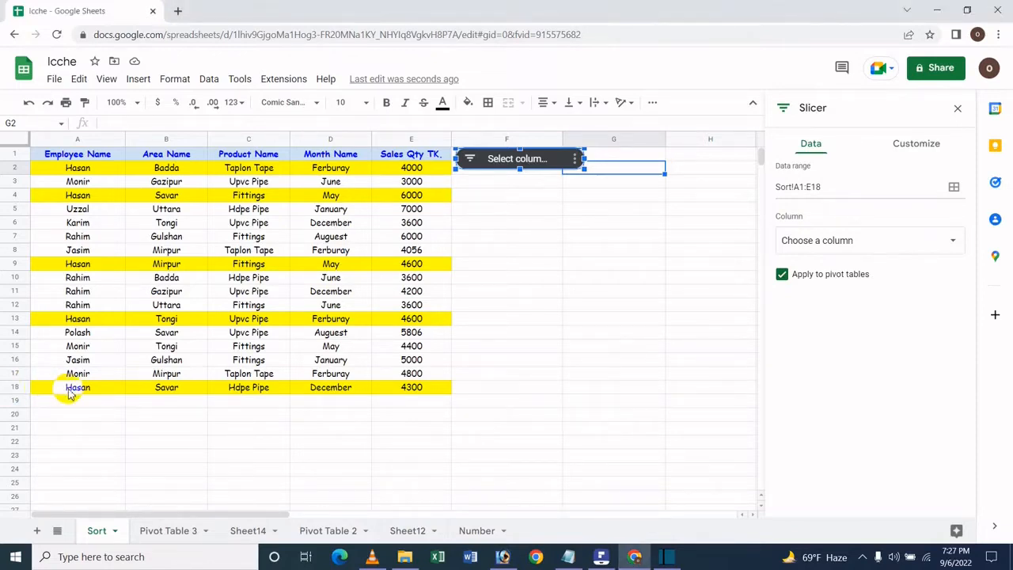
left_click(553, 167)
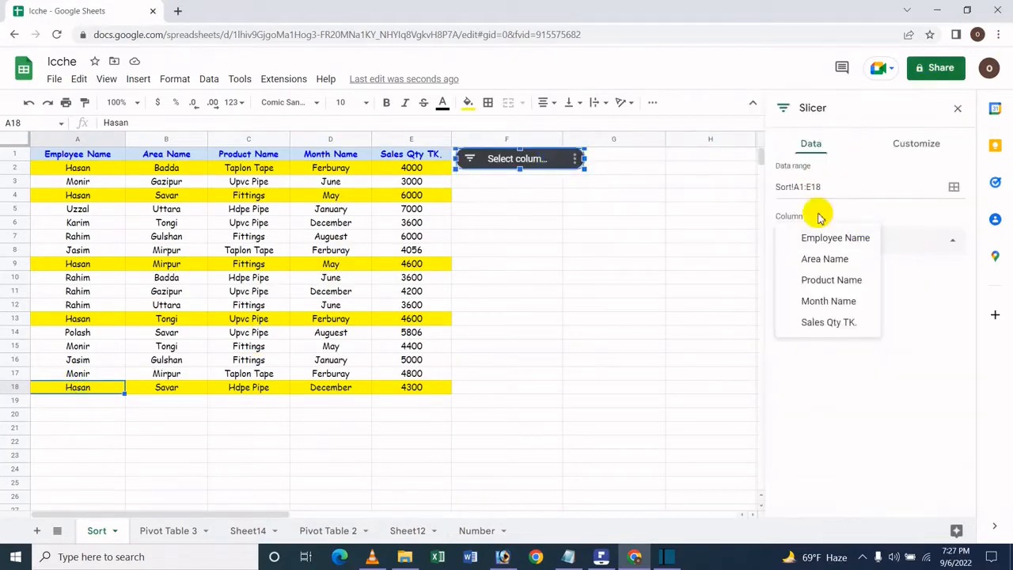
left_click(927, 244)
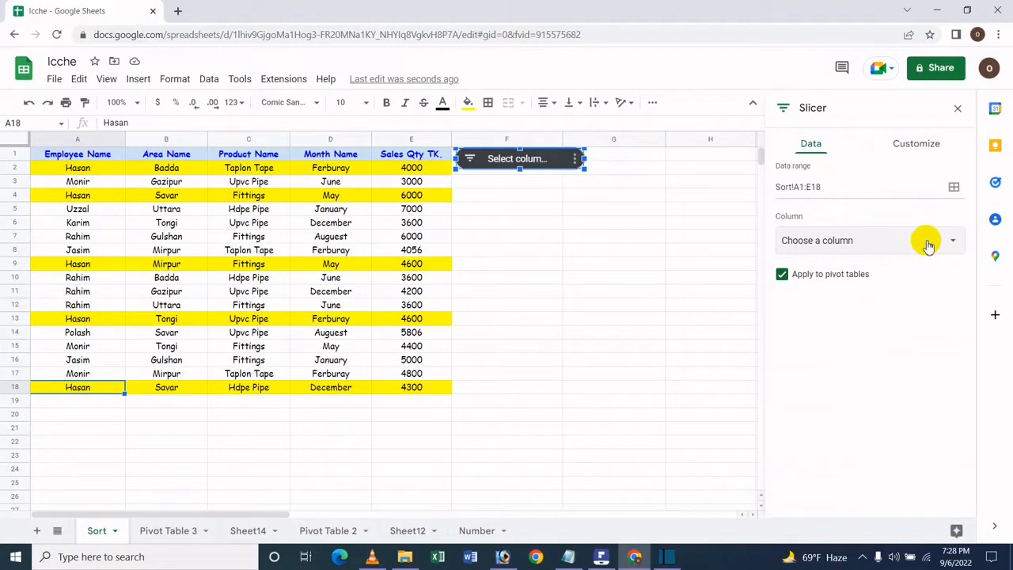
left_click(868, 246)
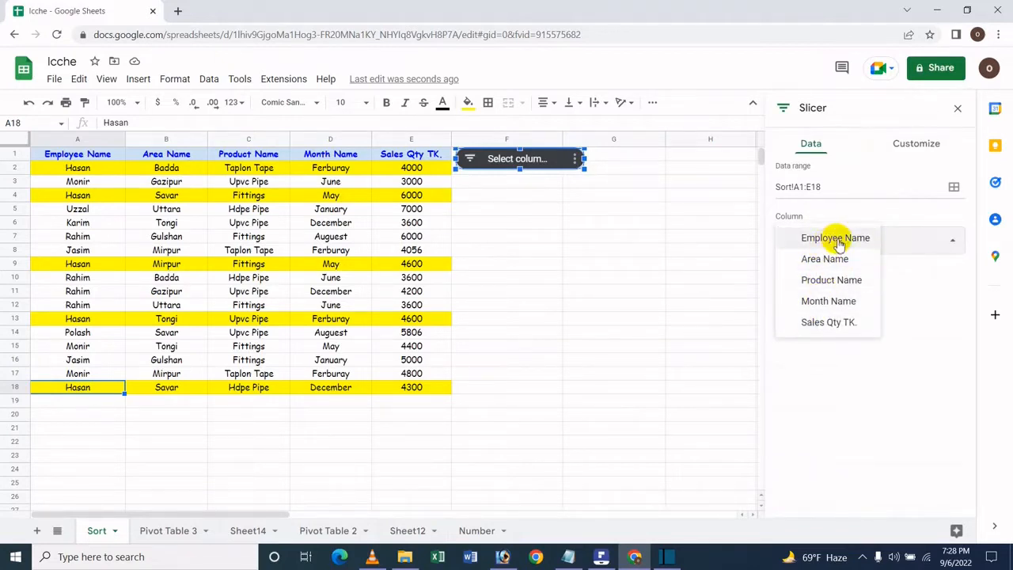
left_click(840, 240)
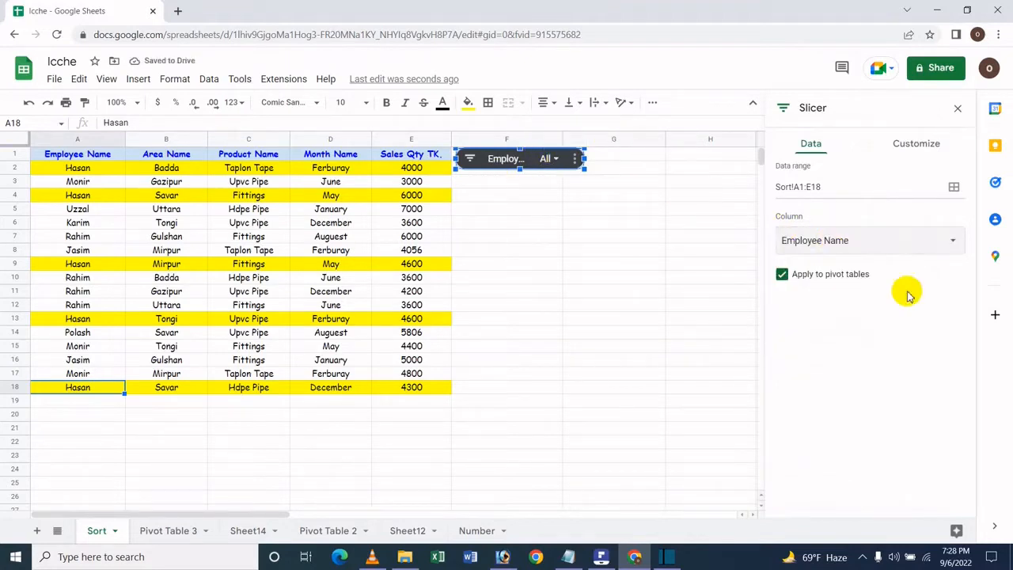
left_click(554, 159)
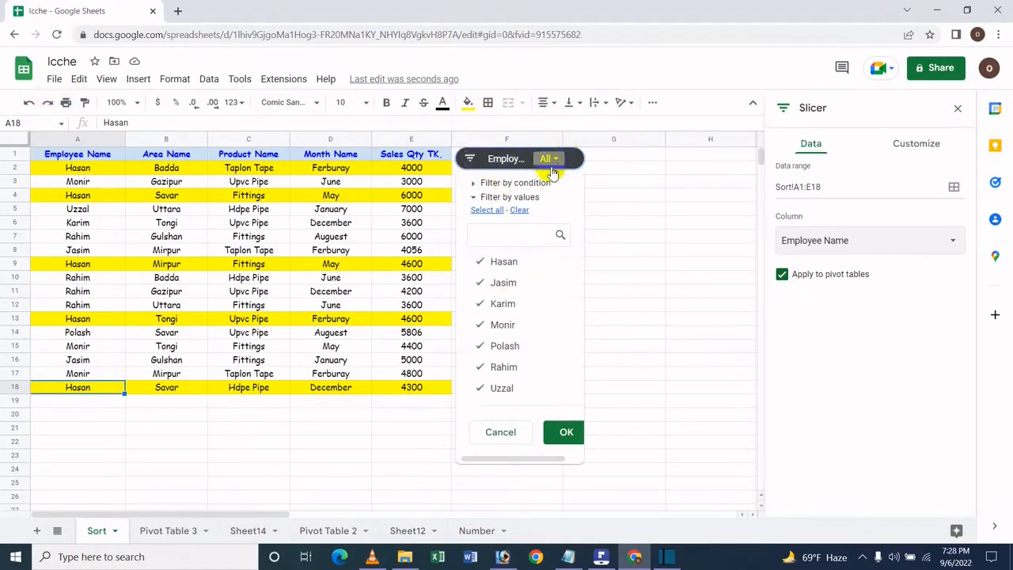
left_click(614, 222)
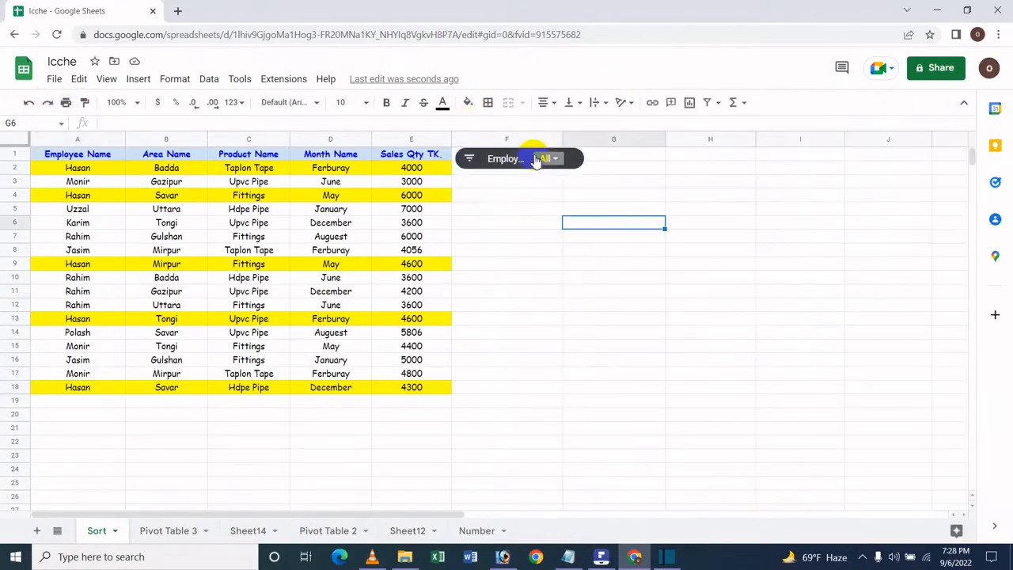
left_click(546, 159)
left_click(633, 318)
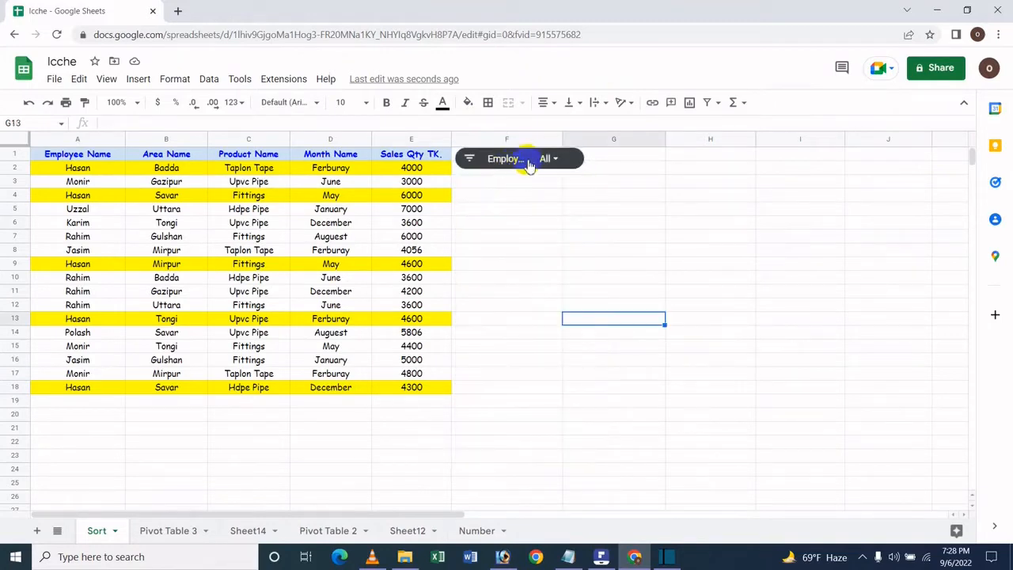
left_click(532, 168)
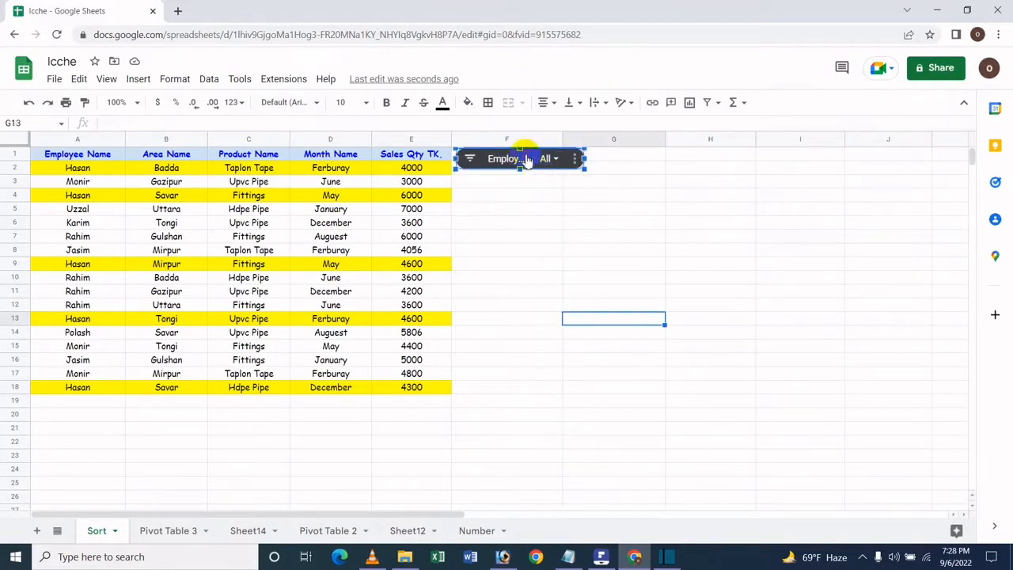
double_click(528, 159)
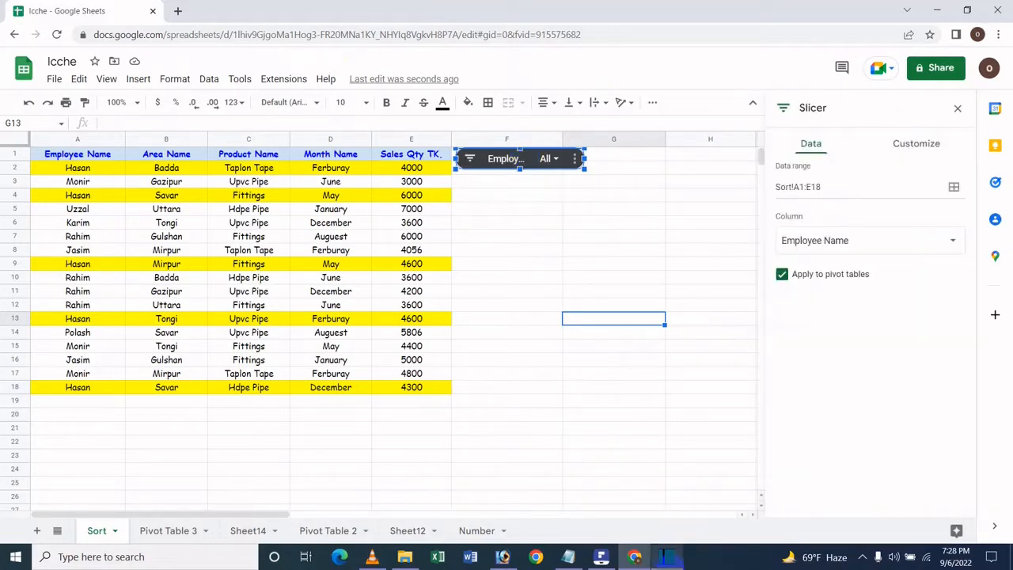
Step: Exclude the second, fourth and sixth listed employees from the slicer's values and apply the filter
left_click(550, 159)
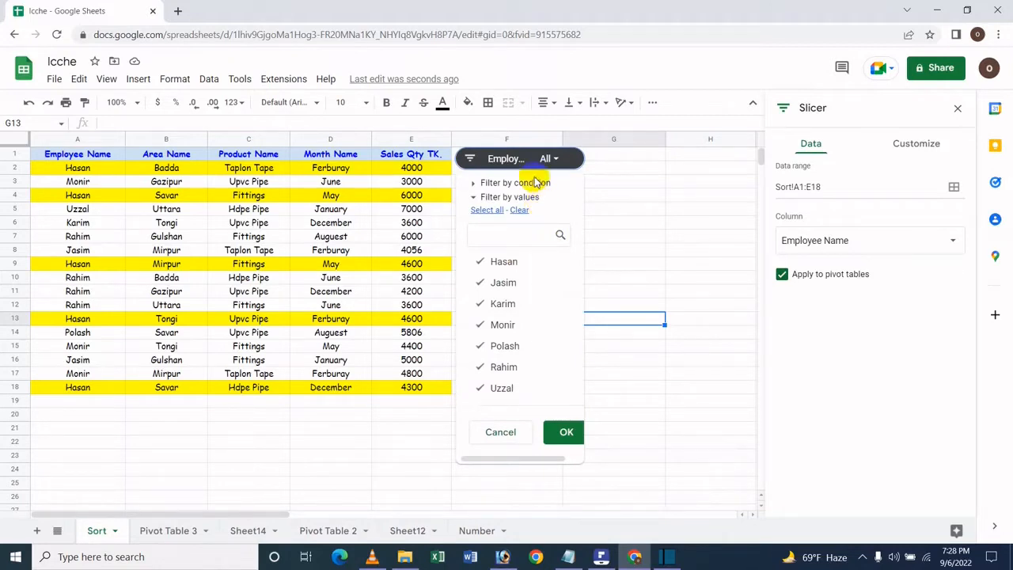
left_click(509, 287)
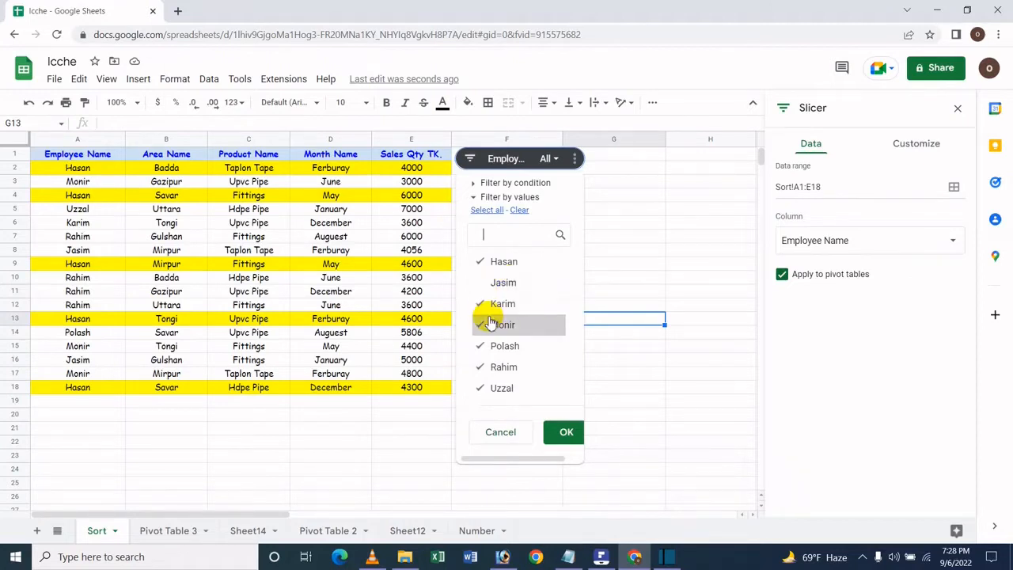
left_click(491, 324)
left_click(492, 367)
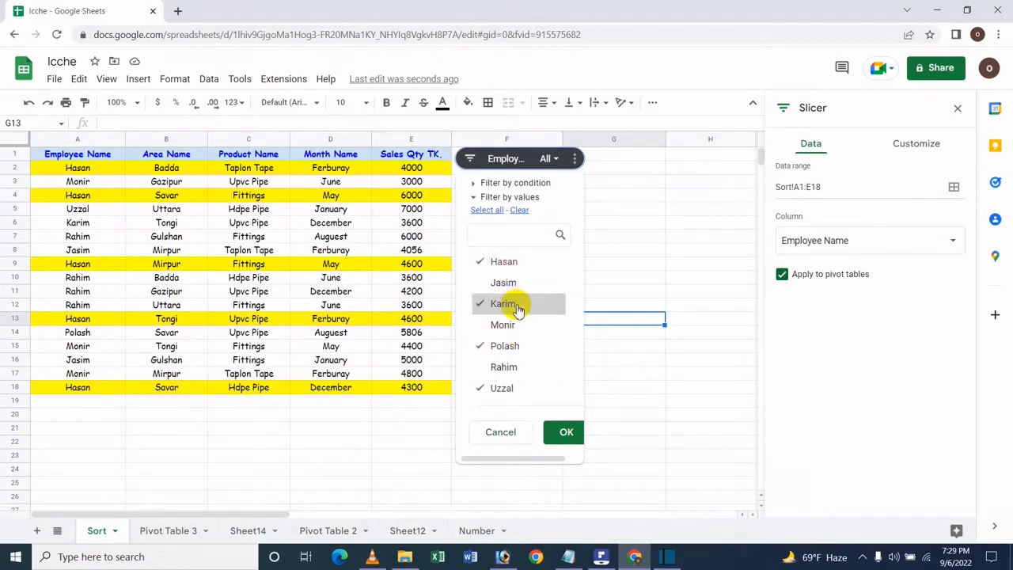
left_click(566, 441)
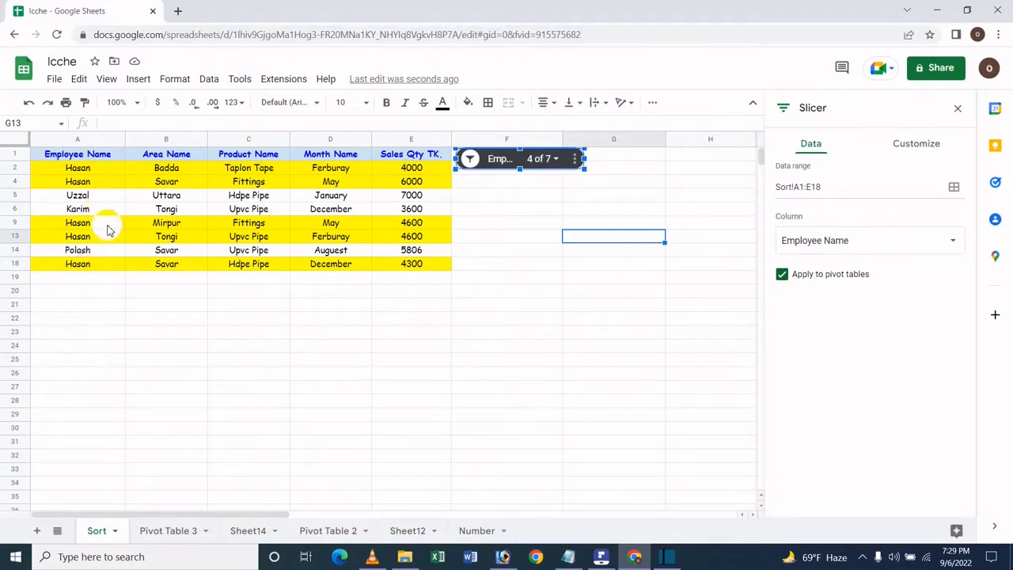
Step: Clear all employee values in the slicer and apply the empty selection
left_click(537, 166)
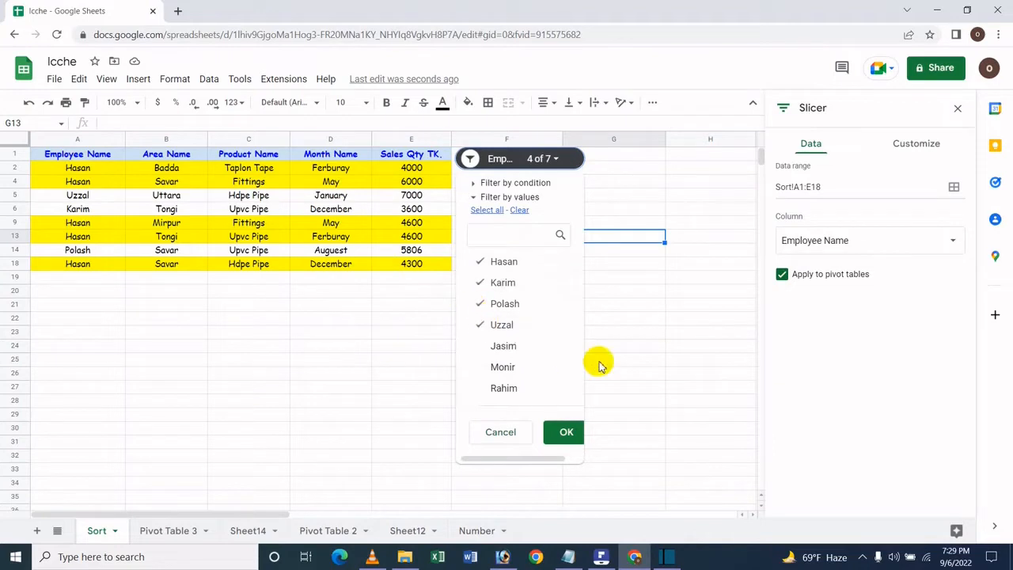
scroll(568, 346, "down", 1)
scroll(606, 301, "up", 1)
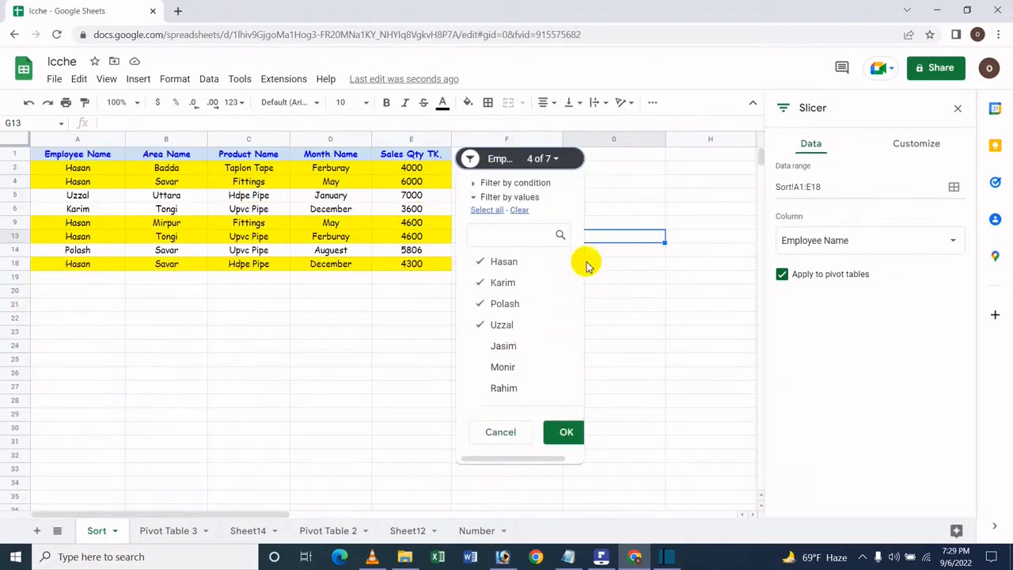
left_click(488, 210)
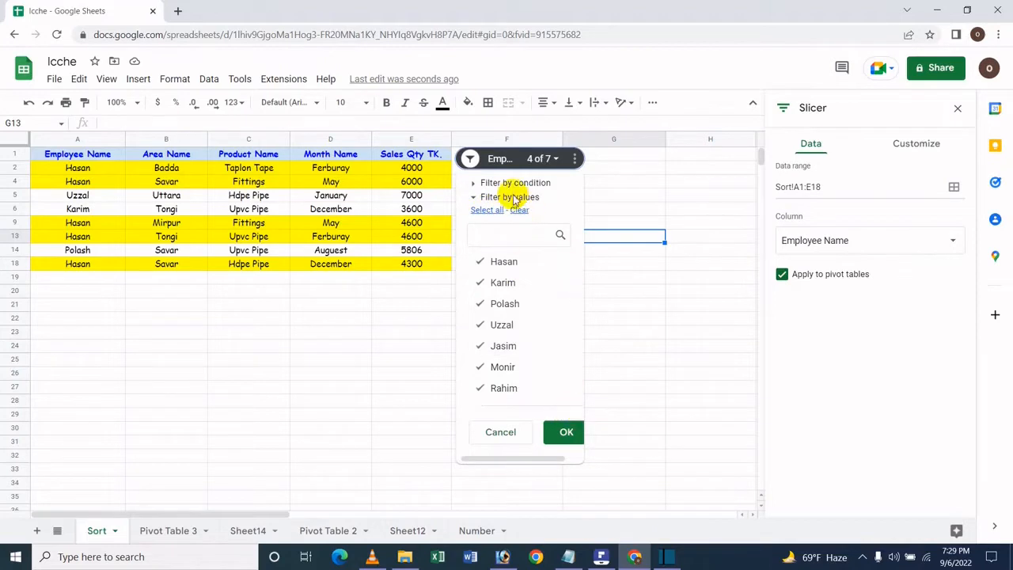
left_click(519, 210)
left_click(567, 432)
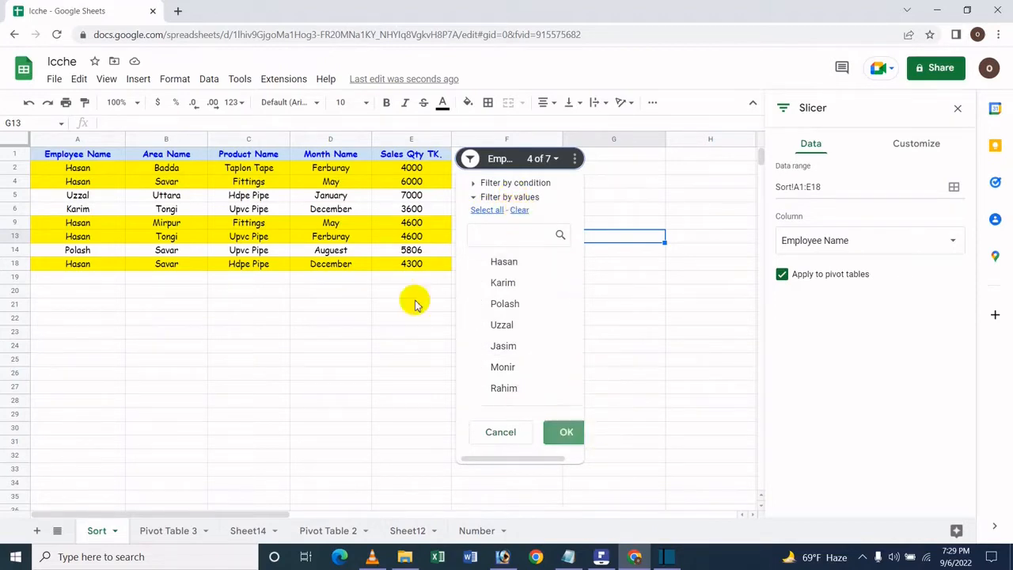
Step: Reselect all employee values in the slicer and apply the filter to restore the table rows
left_click(540, 158)
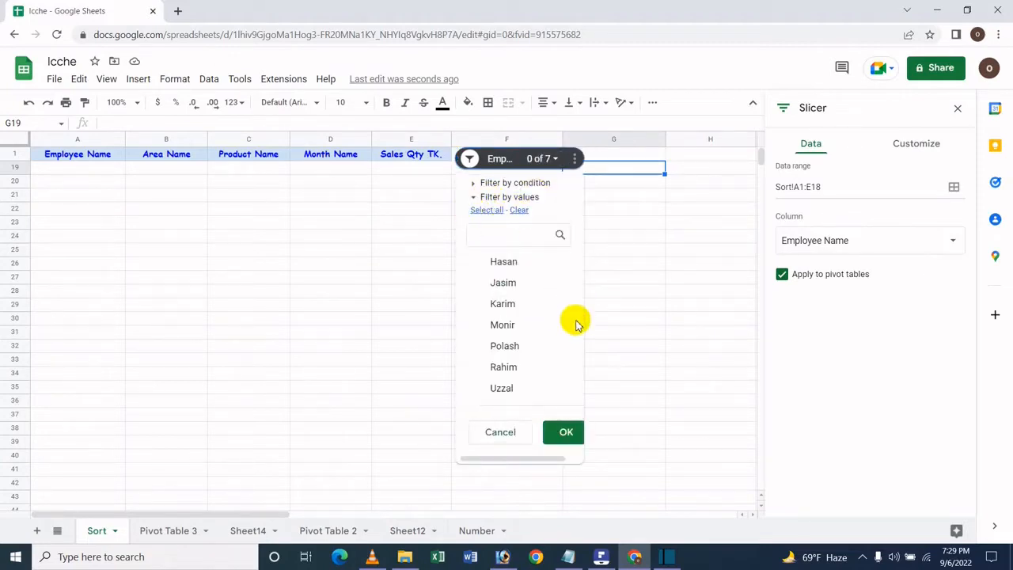
left_click(483, 211)
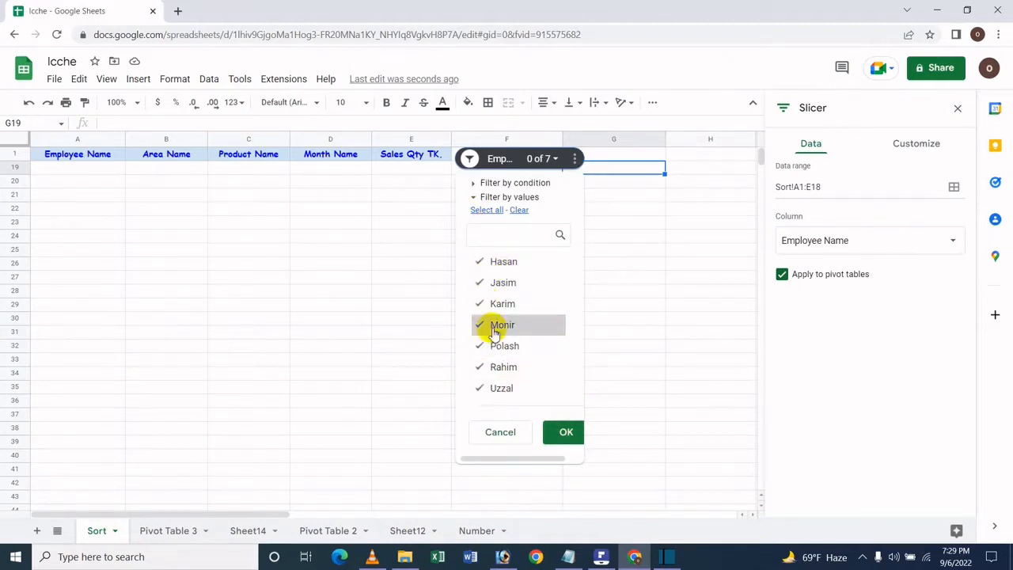
left_click(573, 429)
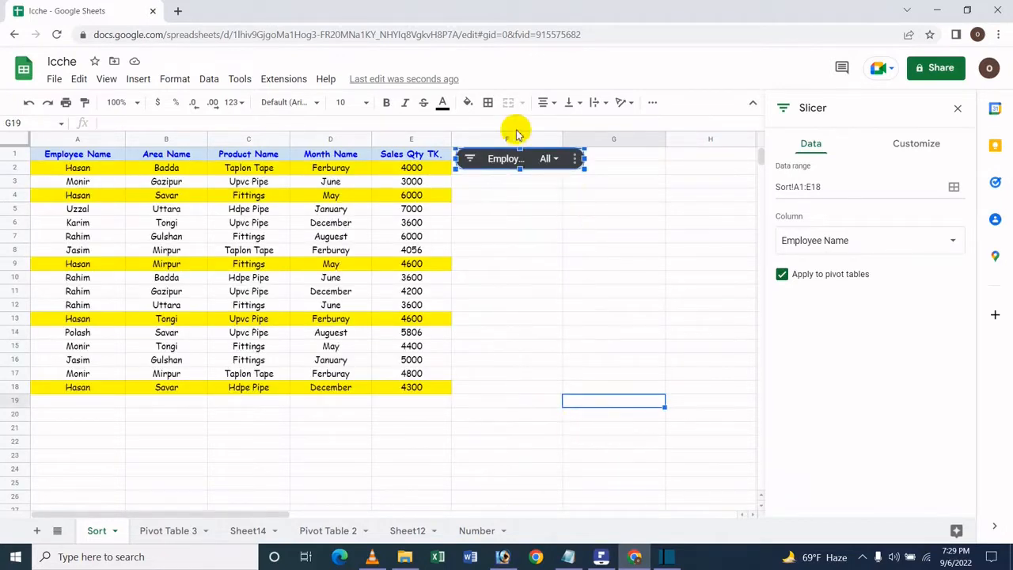
Step: Clear the slicer's employee values, search the value list for "h" and include the matching employee
left_click(546, 159)
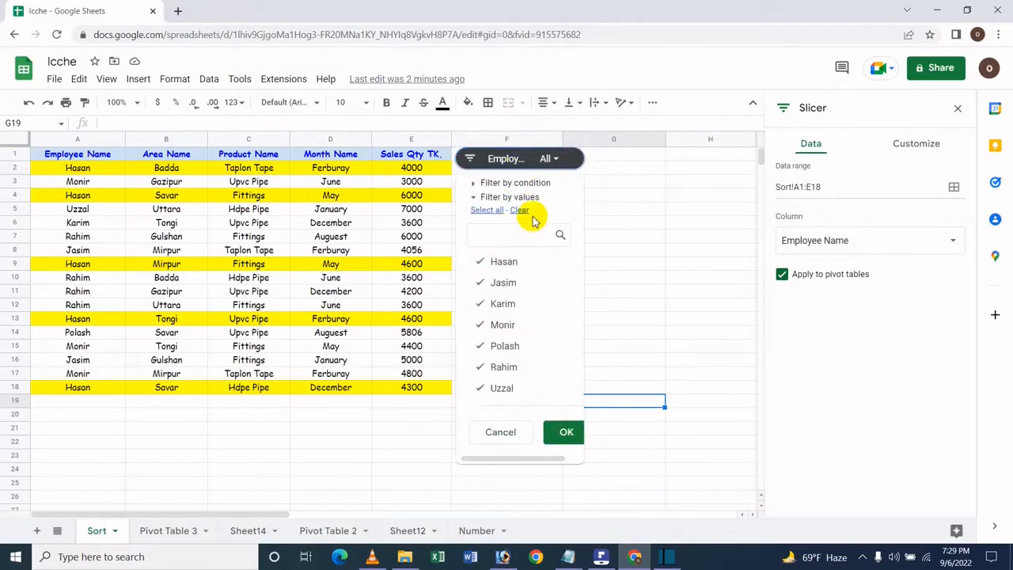
left_click(519, 210)
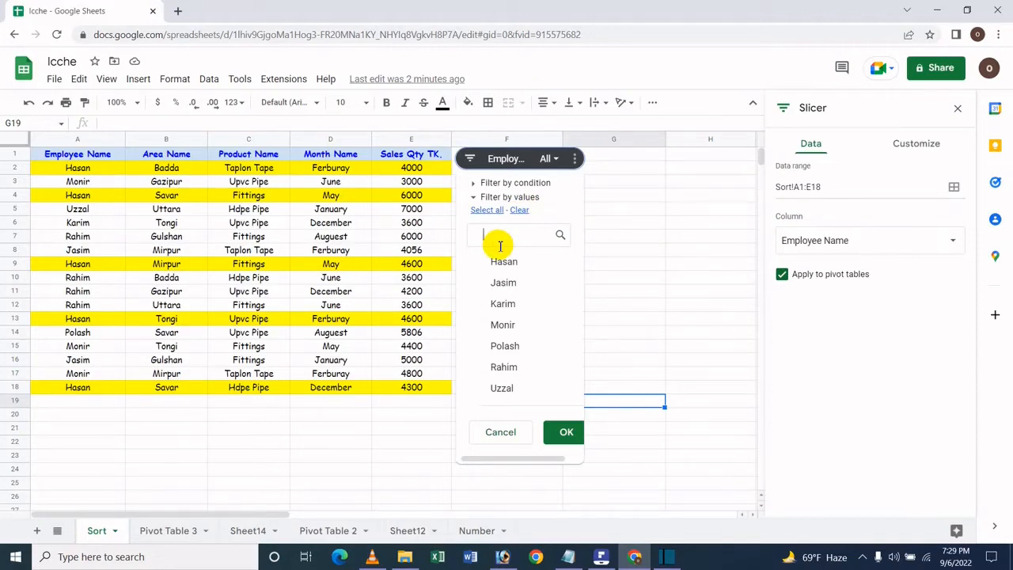
left_click(501, 242)
type("h")
left_click(509, 265)
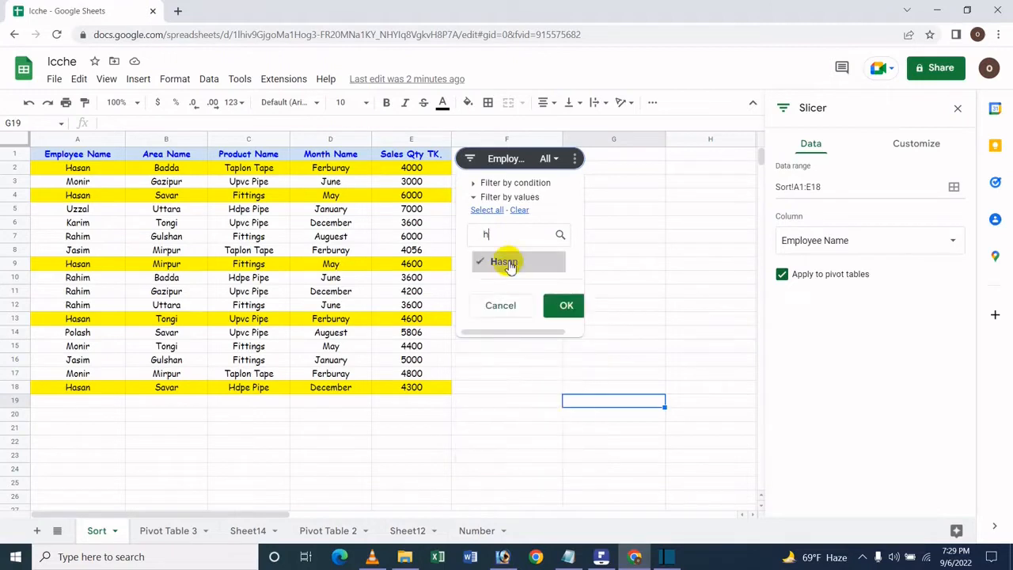
Step: Search the slicer's values for "r" and "j" in turn, include each matching employee, and apply the filter
left_click(502, 229)
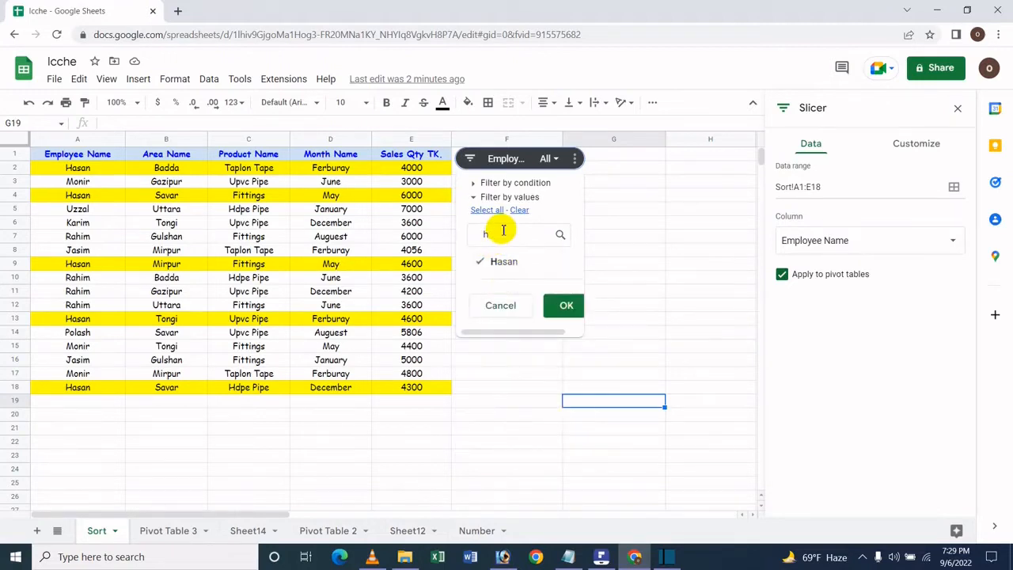
key("BackSpace")
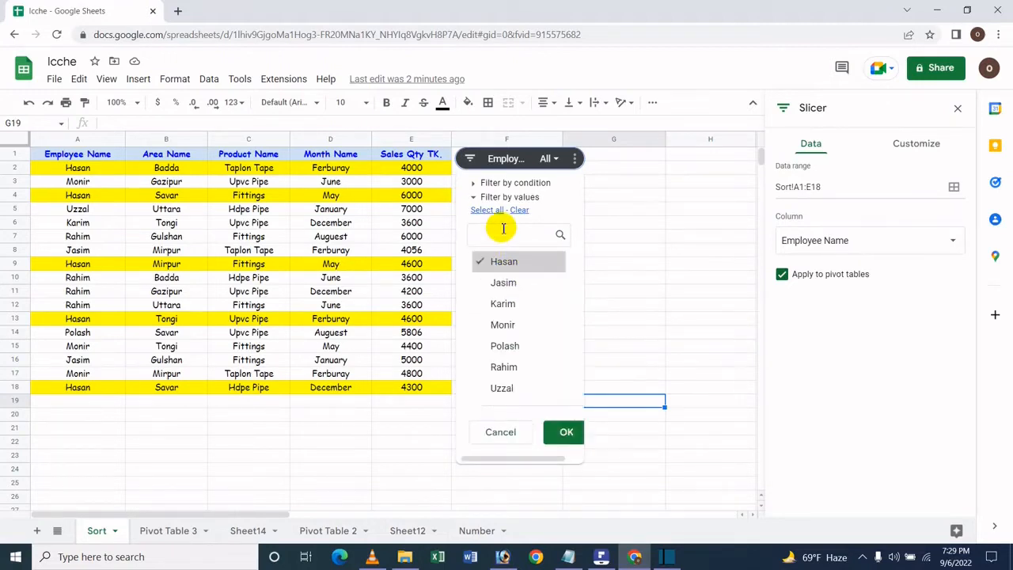
type("r")
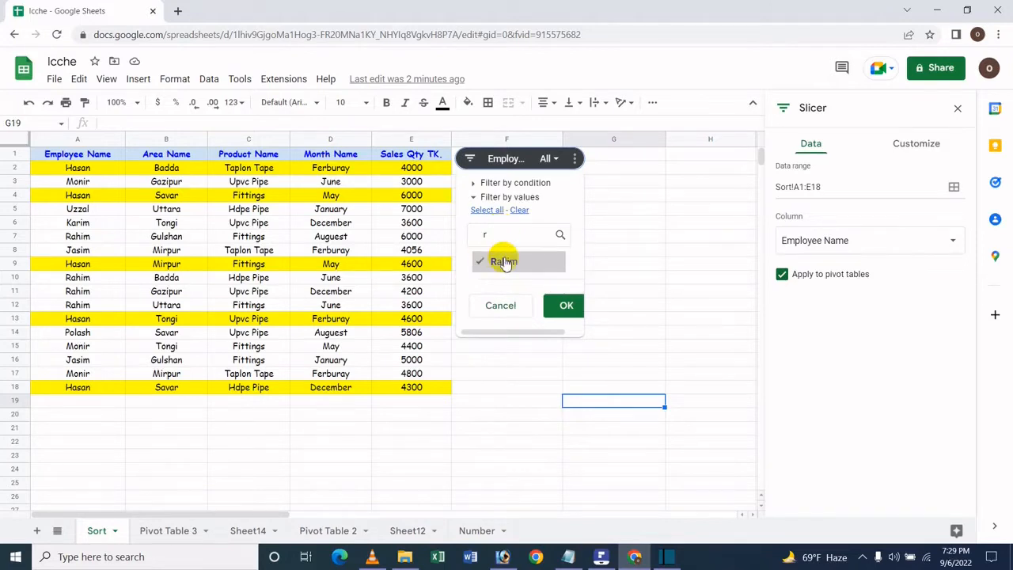
key("BackSpace")
type("j")
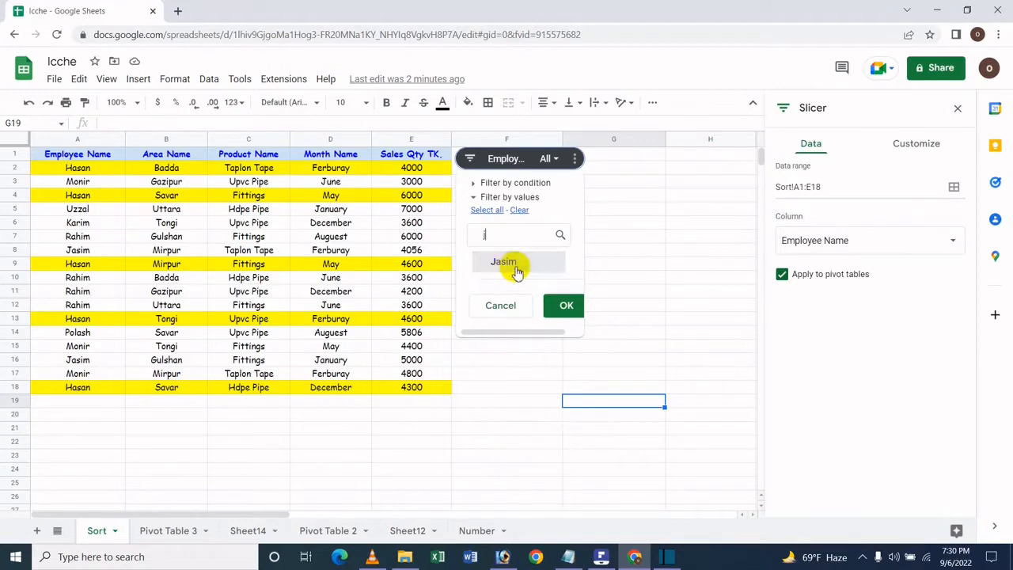
left_click(515, 265)
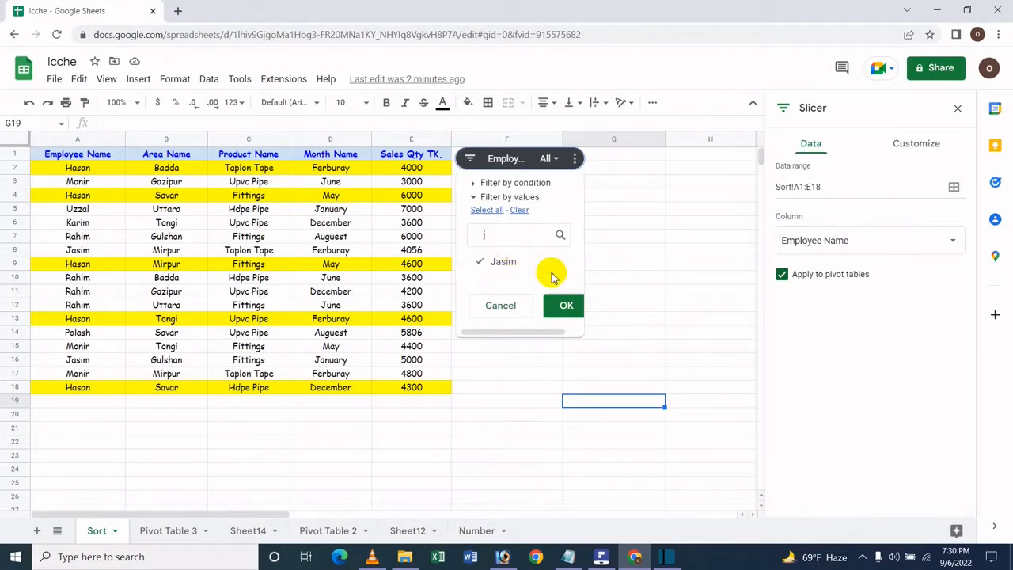
key("BackSpace")
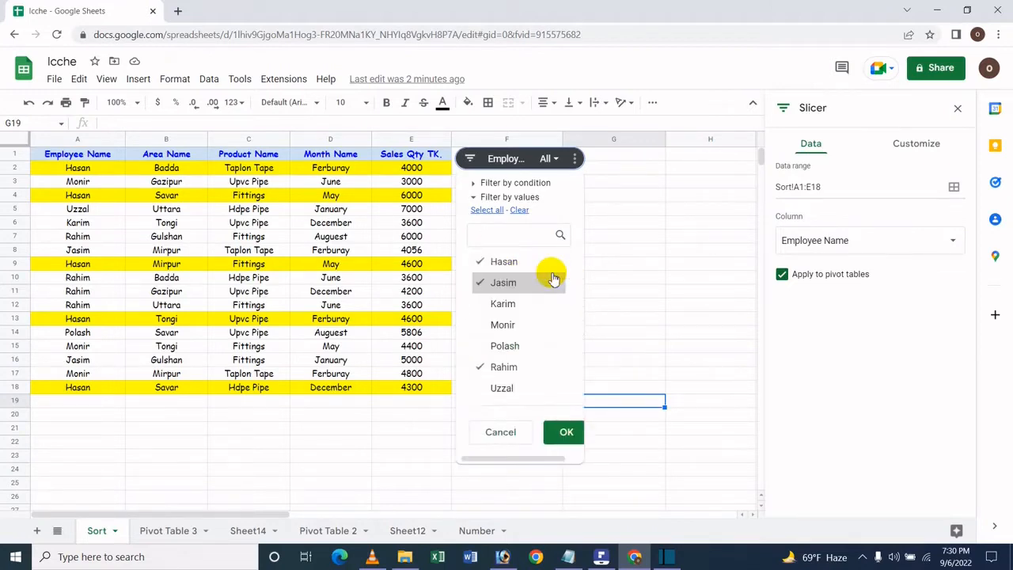
left_click(567, 431)
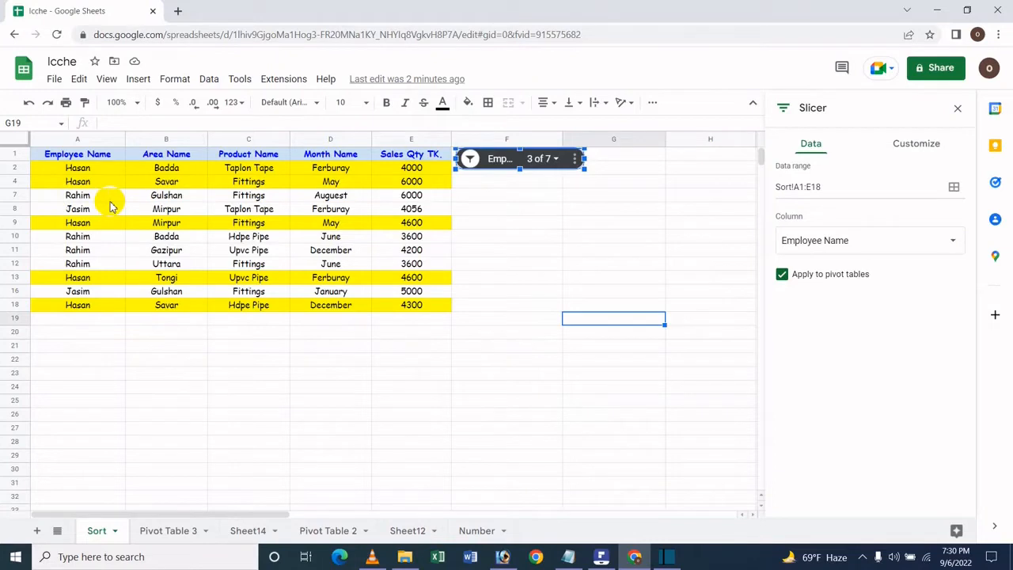
Step: Reset the slicer by selecting every employee value and applying the filter
left_click(543, 159)
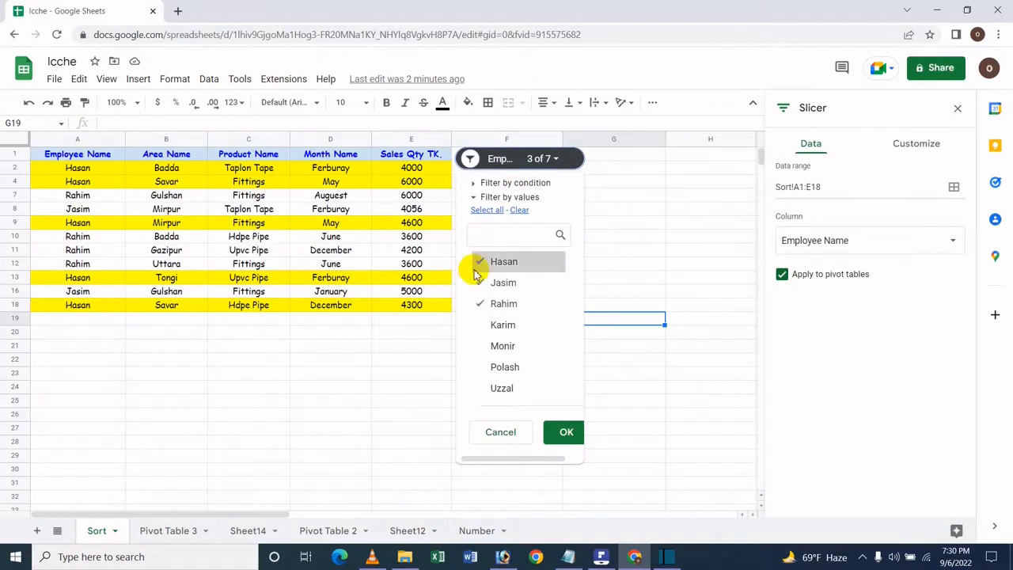
left_click(491, 211)
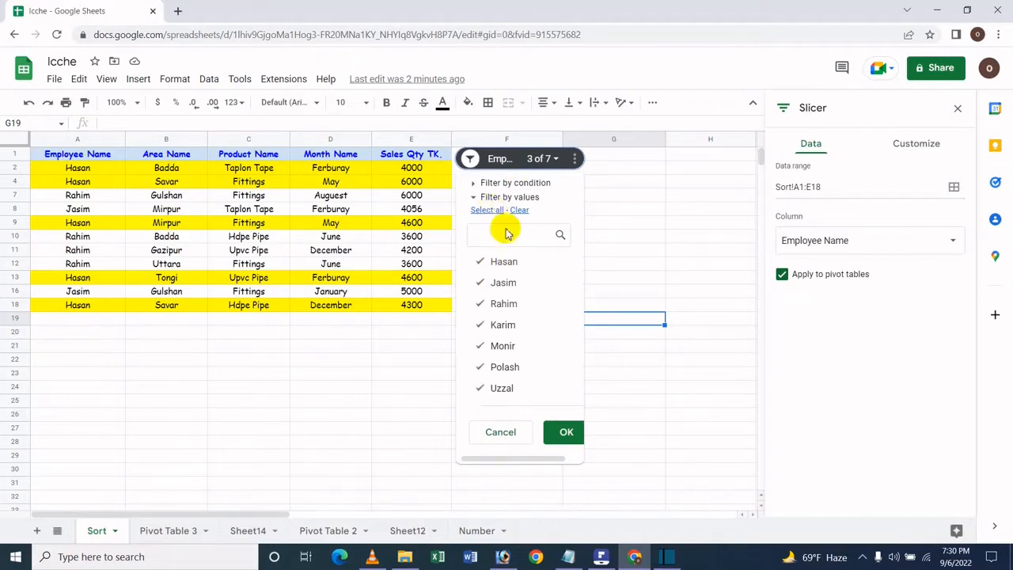
left_click(564, 432)
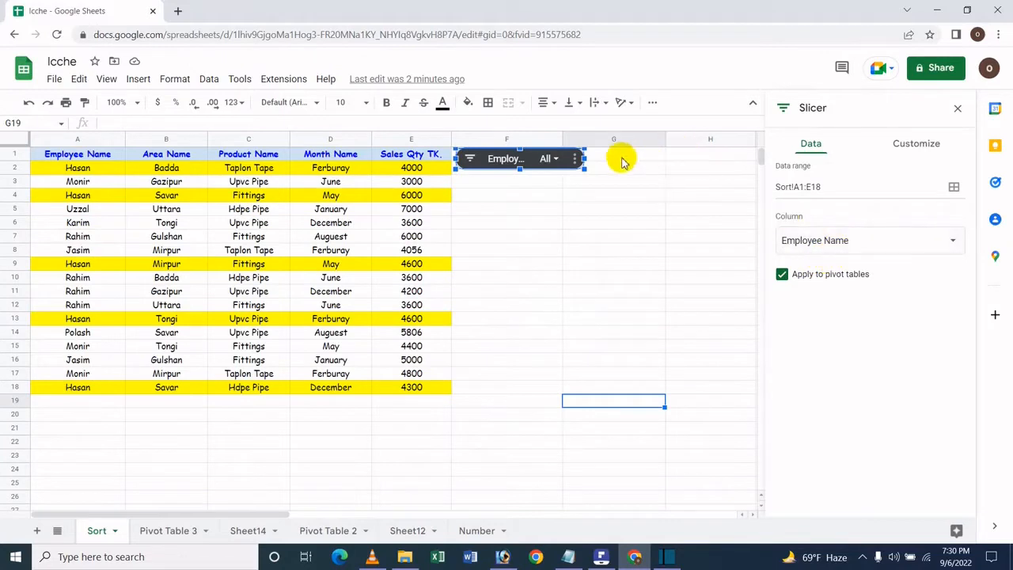
Step: Open the slicer's value filter and set the slicer's column to Area Name
left_click(548, 159)
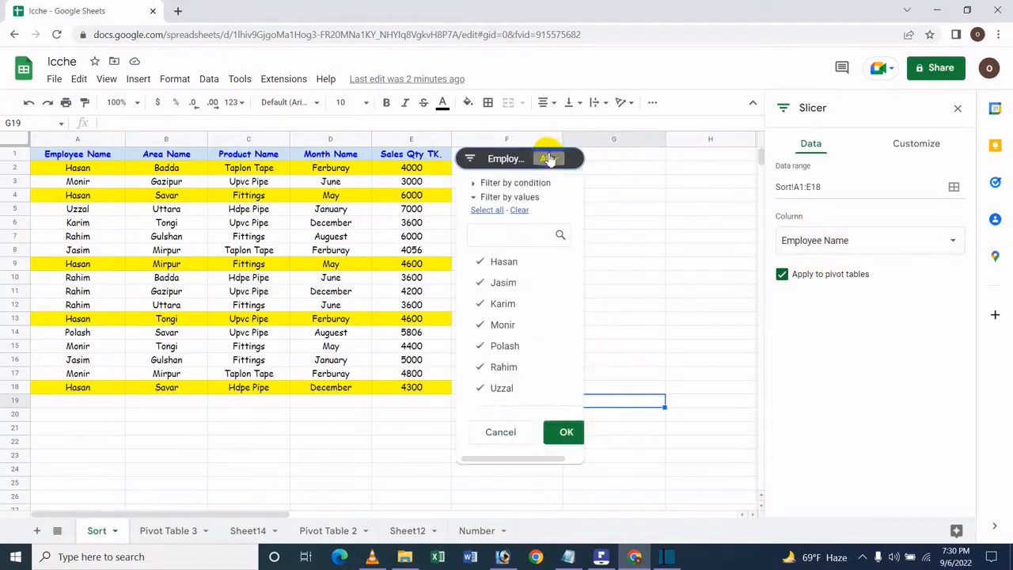
left_click(504, 197)
left_click(504, 197)
left_click(504, 197)
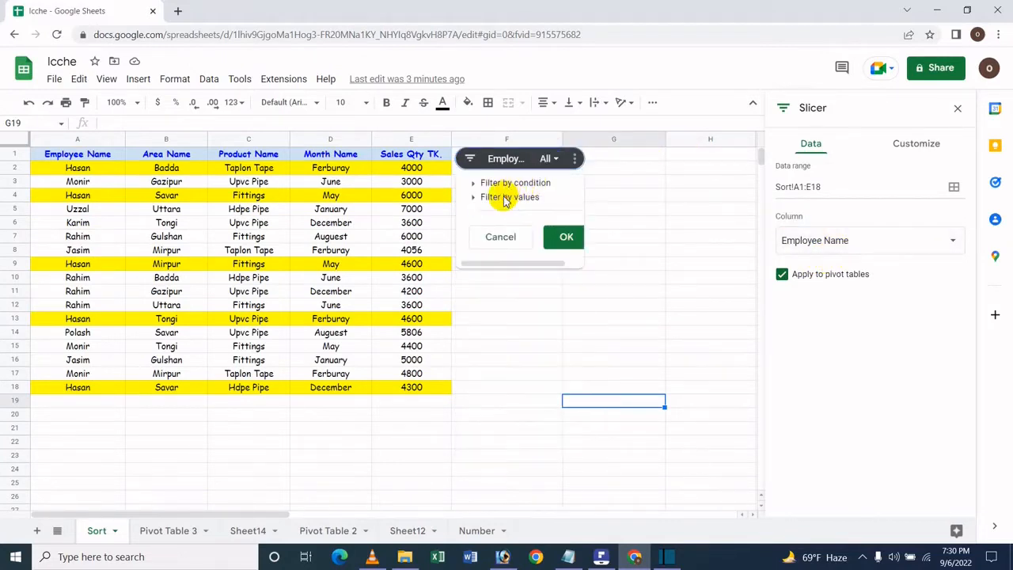
left_click(504, 197)
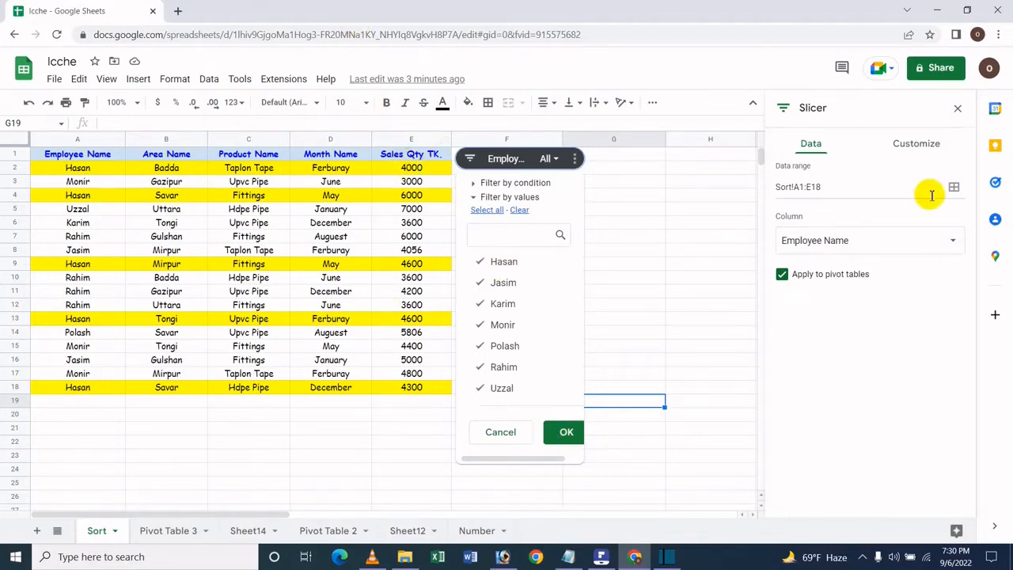
left_click(866, 241)
left_click(866, 259)
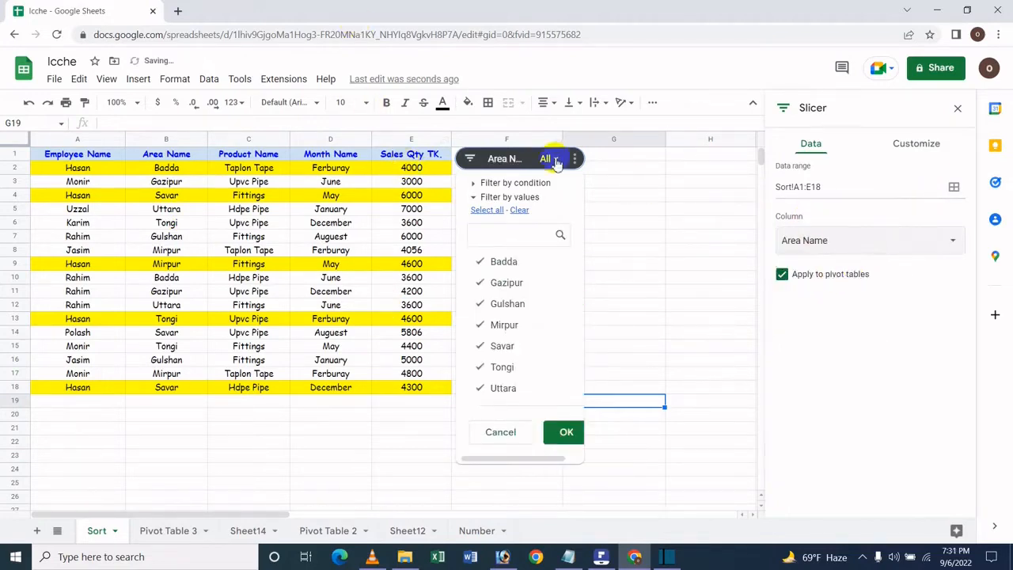
left_click(865, 241)
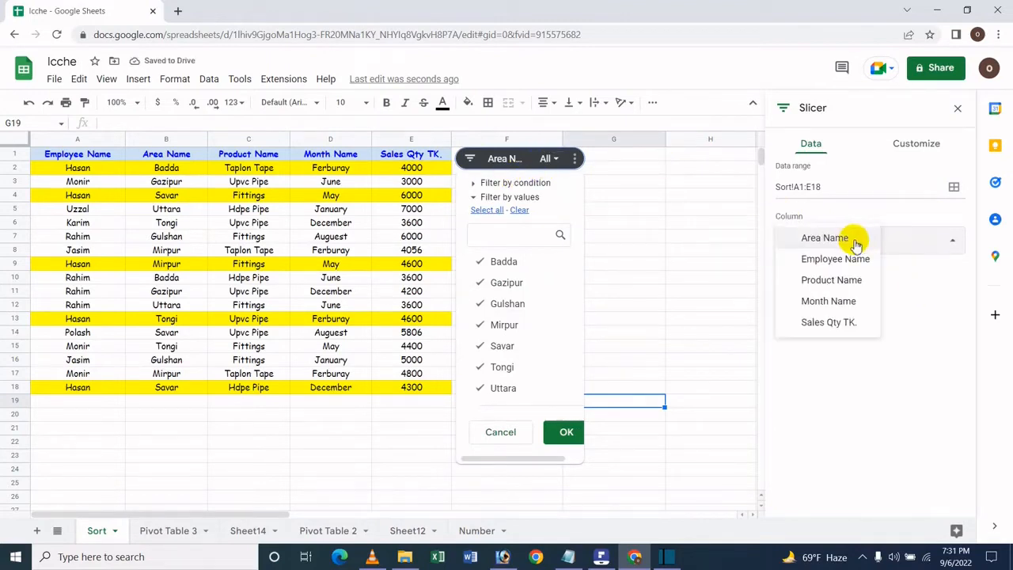
left_click(784, 235)
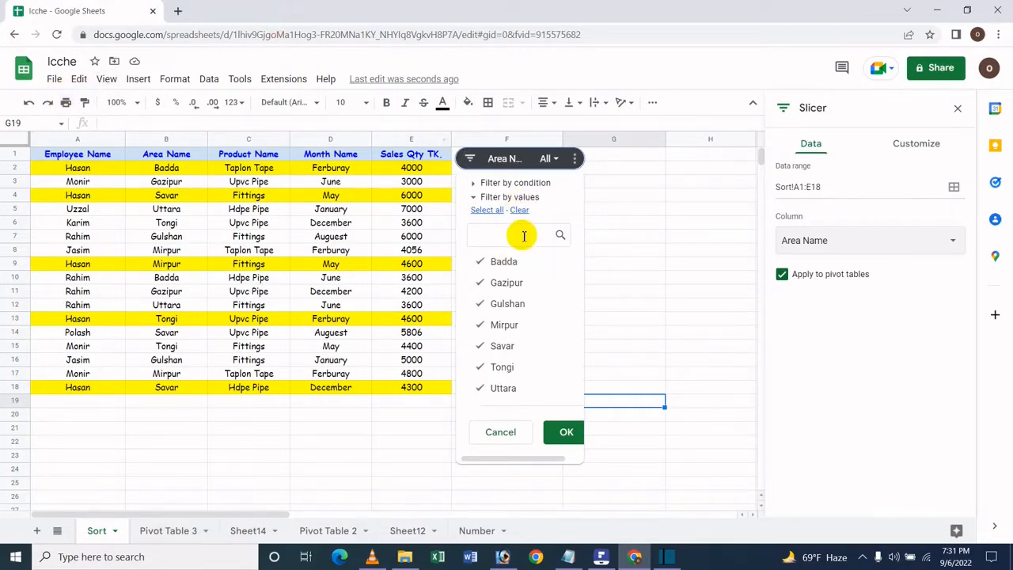
Step: Exclude Gazipur, Gulshan and Savar from the slicer's area values and apply the filter
left_click(481, 283)
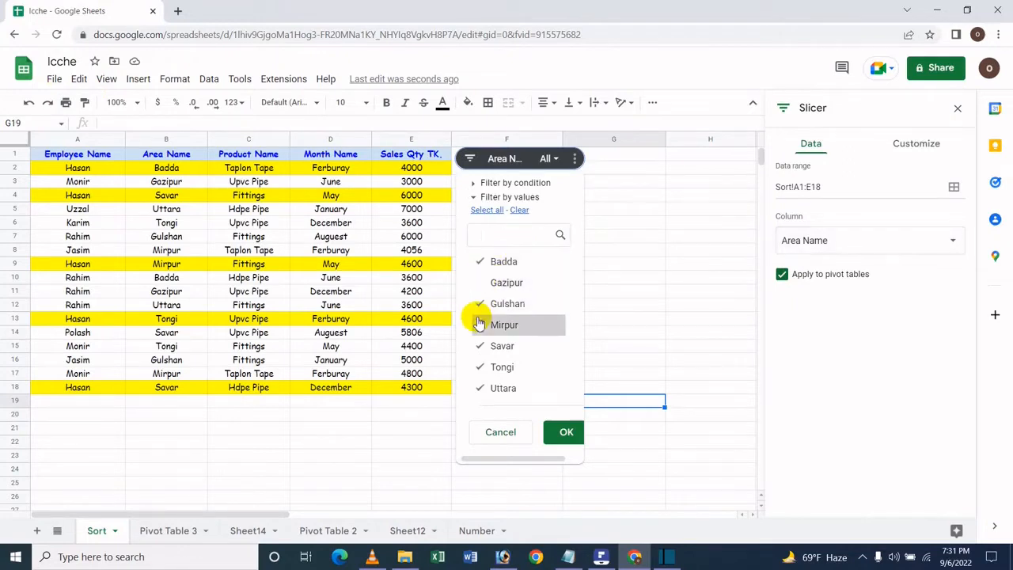
left_click(507, 312)
left_click(499, 346)
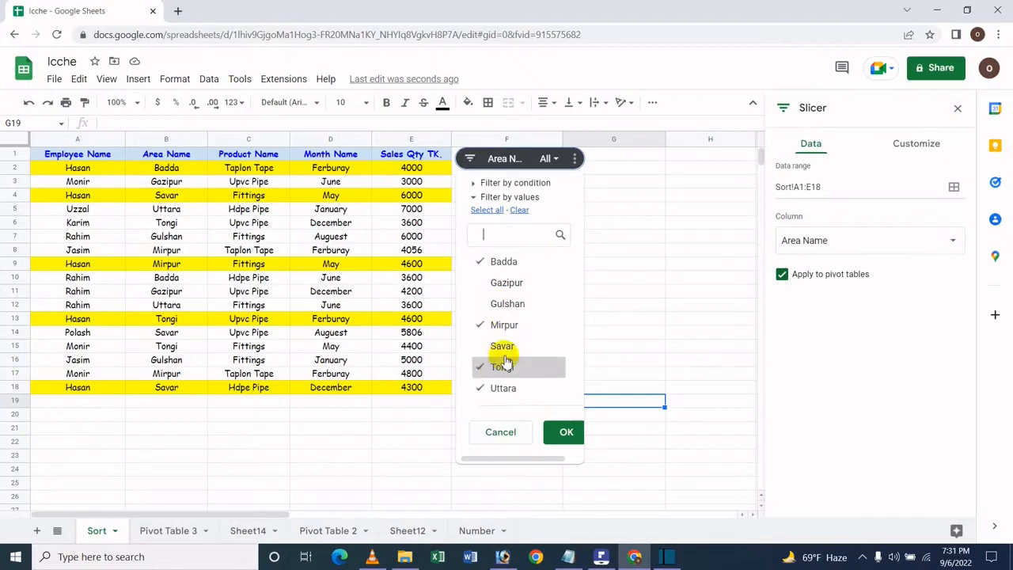
left_click(567, 432)
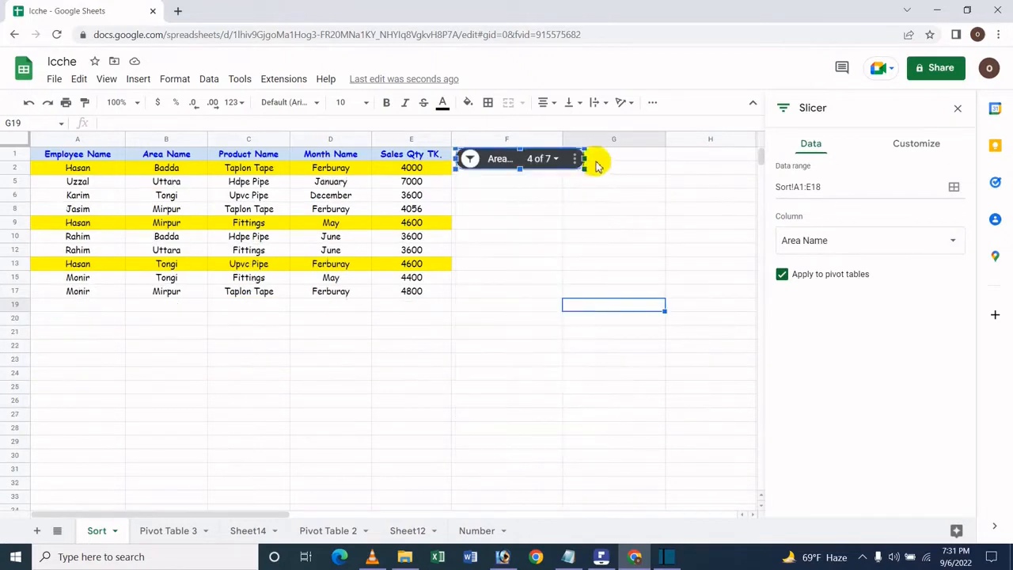
Step: Reselect all area values in the slicer and apply the filter to restore the table rows
left_click(546, 158)
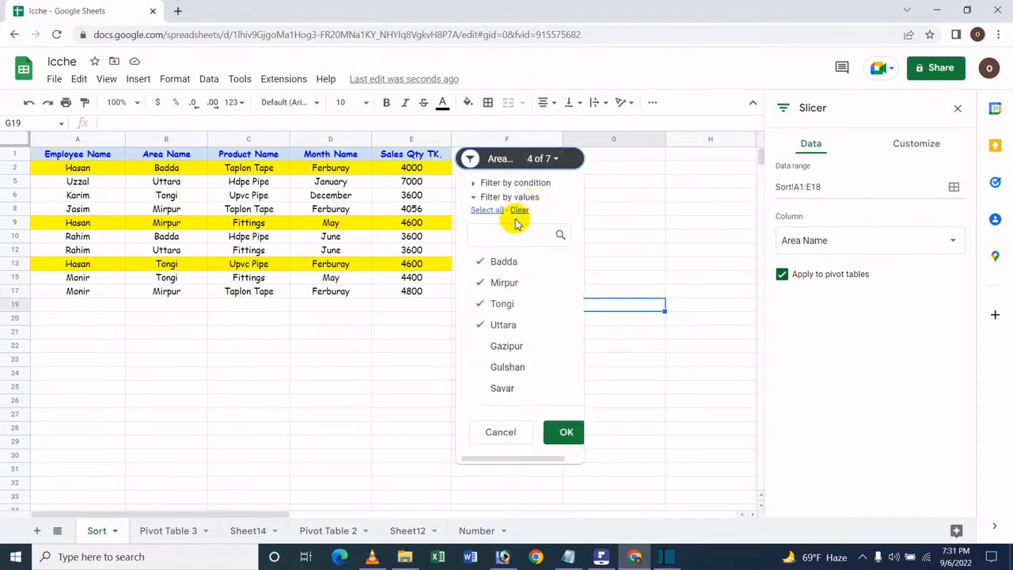
left_click(478, 210)
left_click(561, 431)
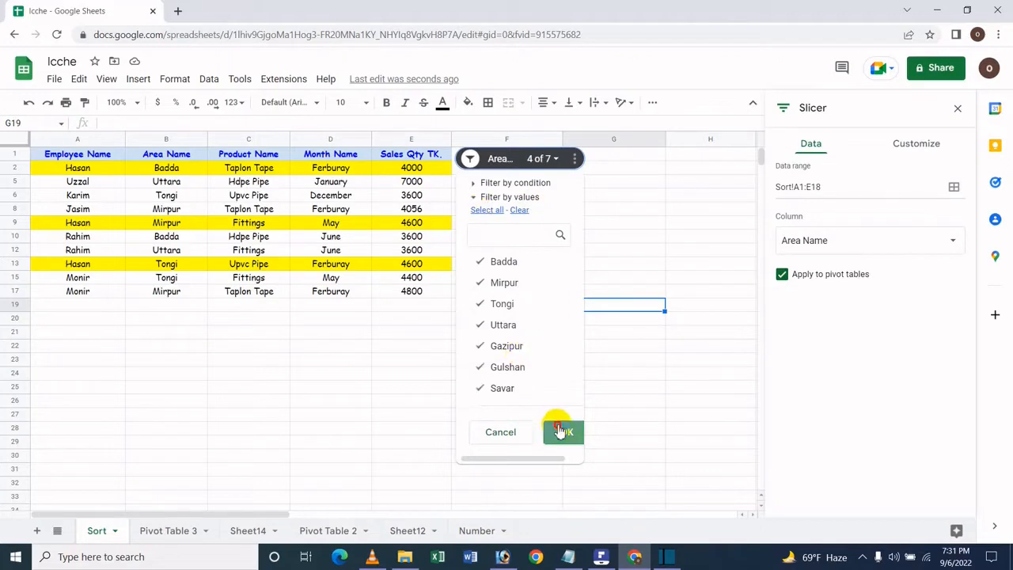
Step: Clear every area value in the slicer and apply the empty selection
left_click(547, 163)
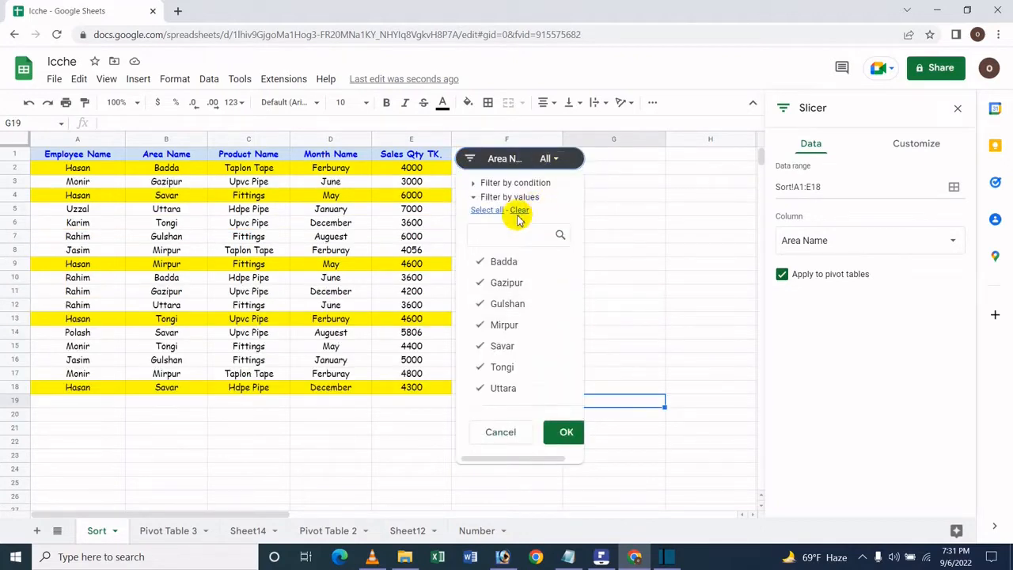
left_click(512, 212)
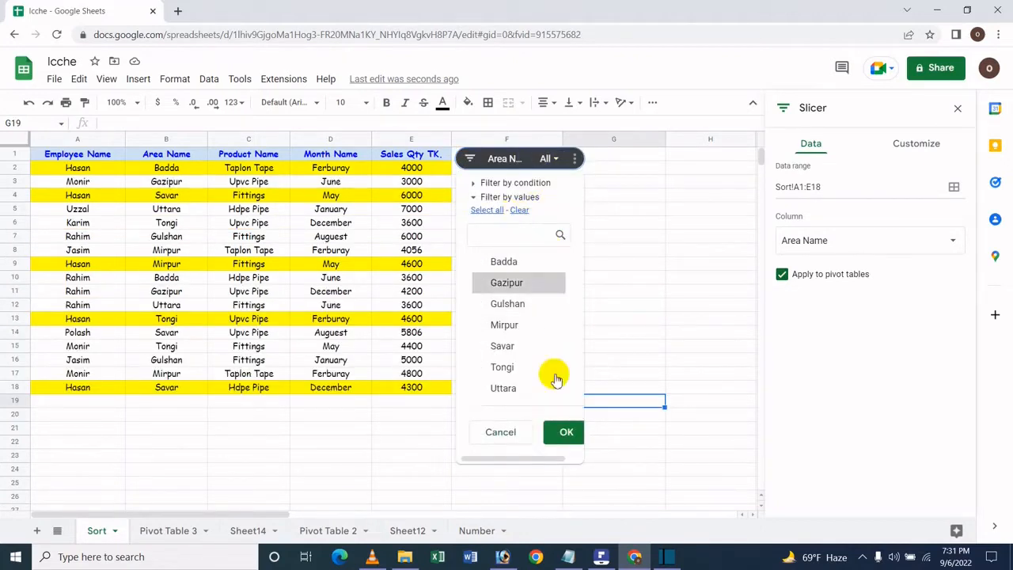
left_click(565, 431)
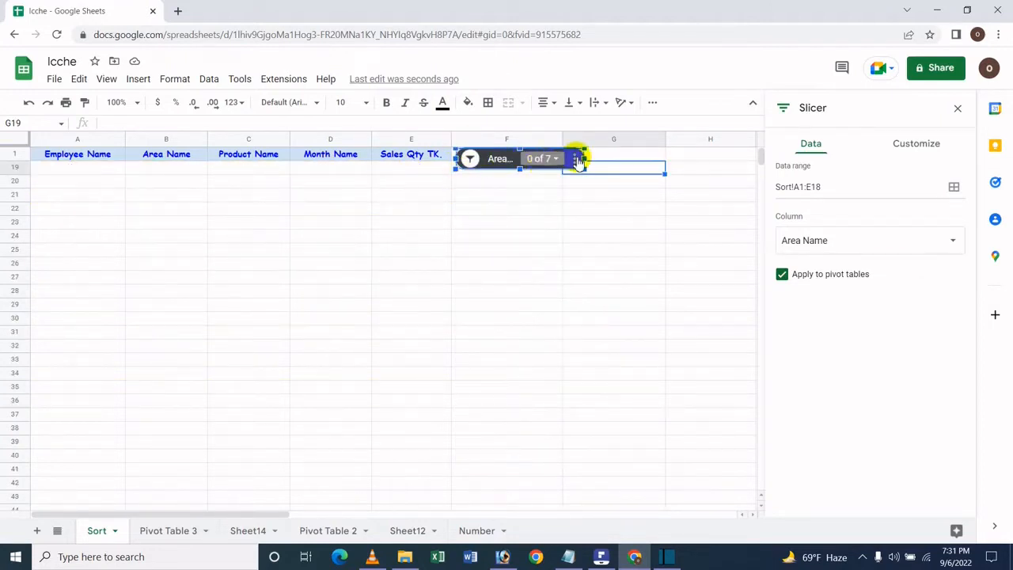
Step: Select all area values in the slicer again and apply the filter
left_click(547, 162)
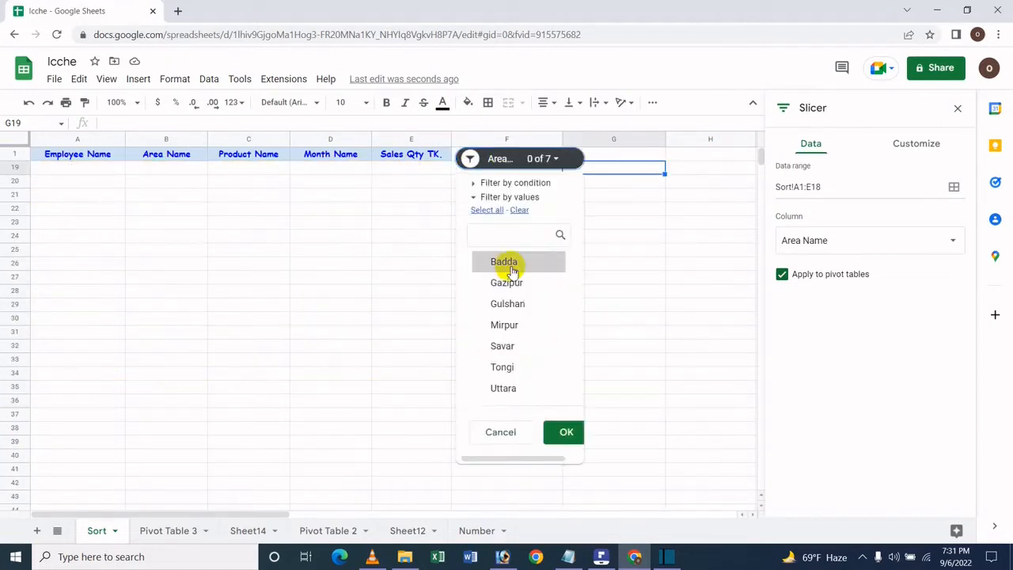
left_click(491, 210)
left_click(567, 432)
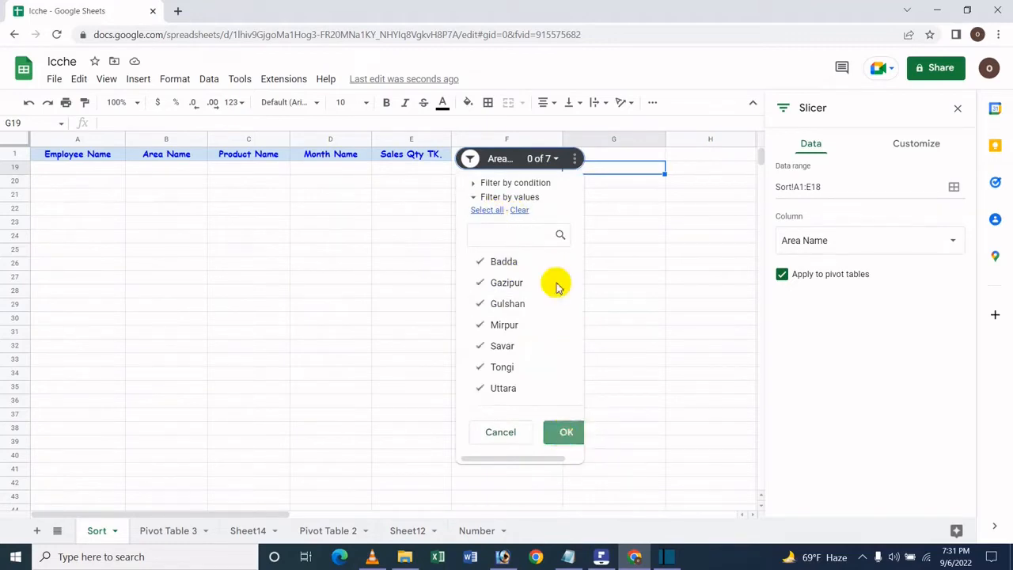
Step: Clear the area values, search for "b" and "g" in turn, include Badda, Gazipur and Gulshan, and apply the filter
left_click(545, 161)
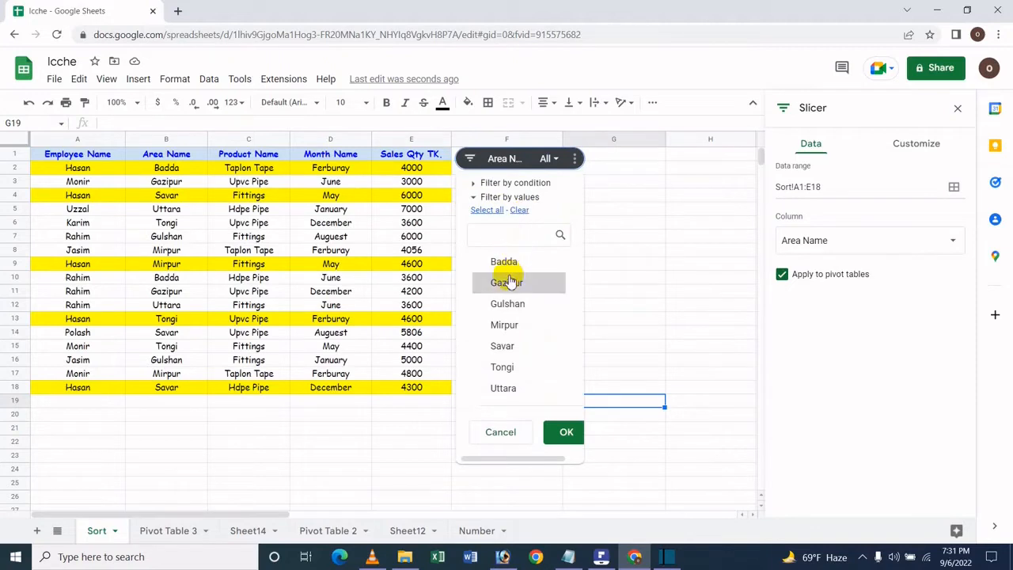
type("b")
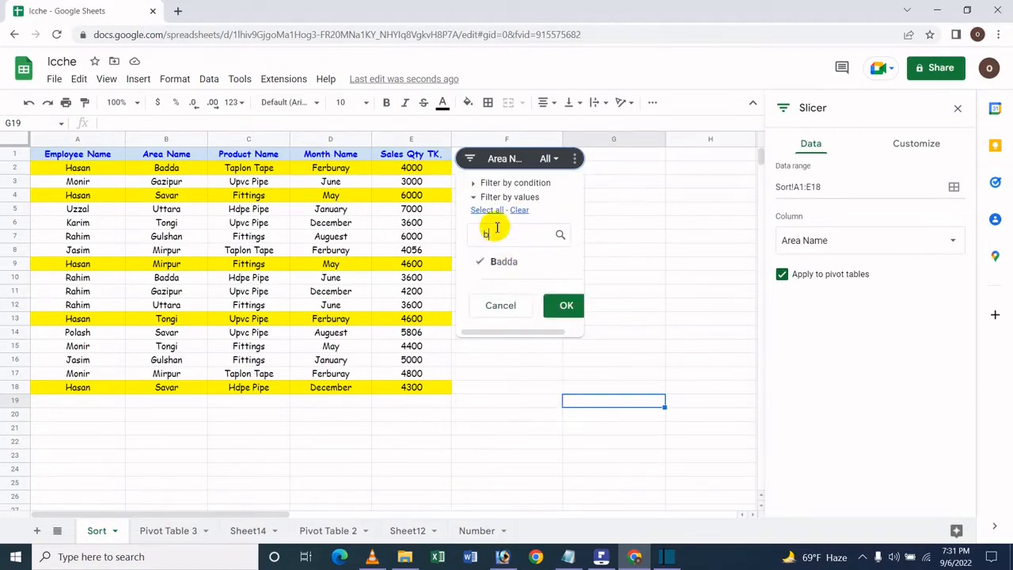
key("BackSpace")
type("g")
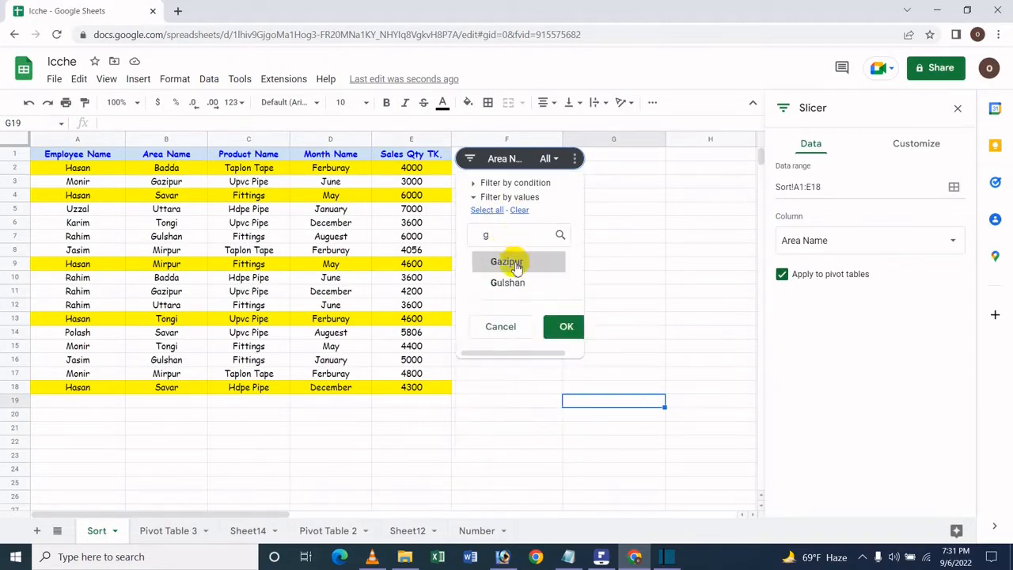
left_click(521, 263)
left_click(523, 283)
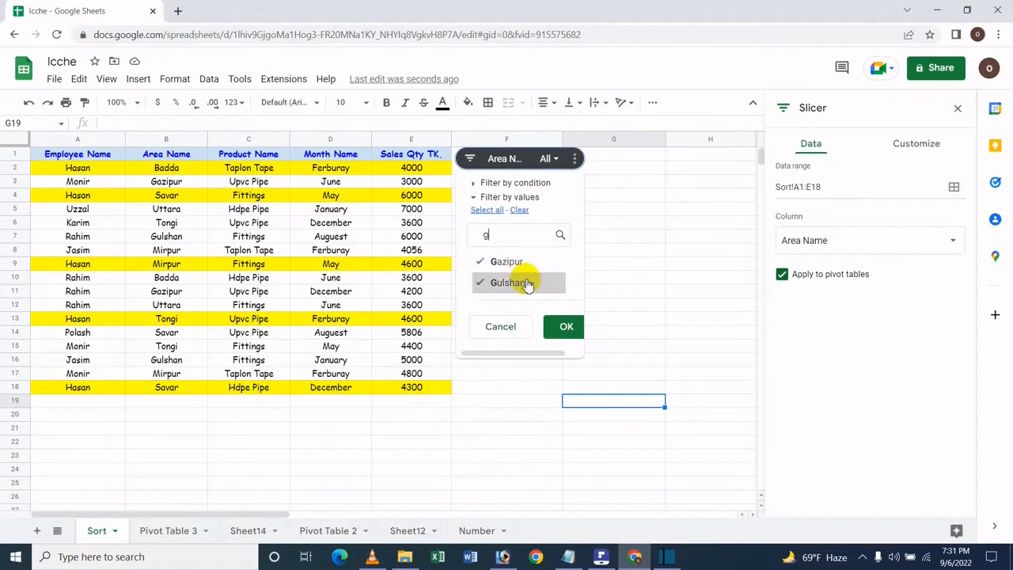
left_click(565, 326)
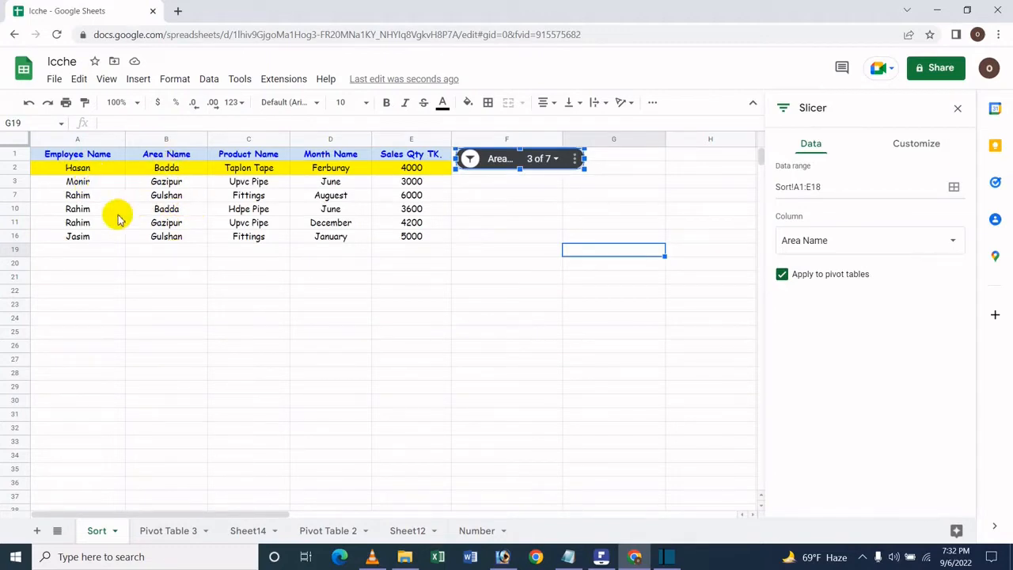
Step: Reset the slicer by selecting every area value and applying the filter
left_click(544, 159)
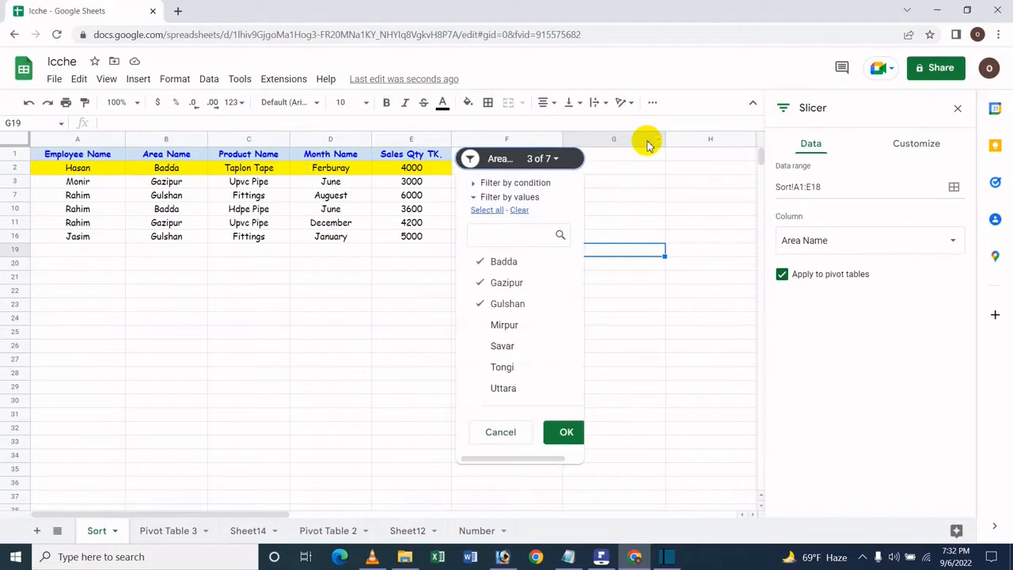
left_click(486, 210)
left_click(570, 432)
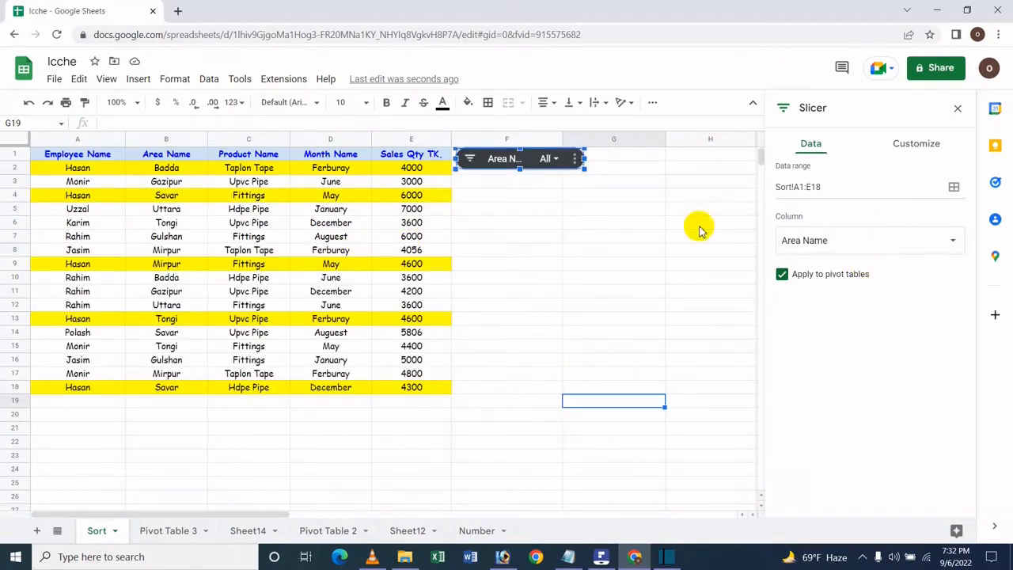
Step: Set the slicer's column to Sales Qty TK
left_click(549, 158)
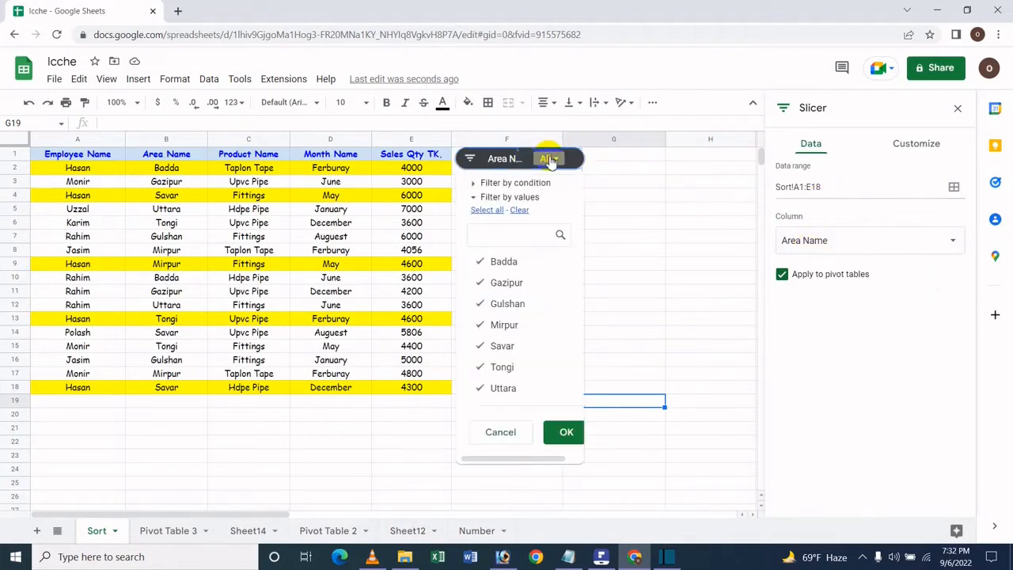
left_click(804, 244)
left_click(813, 325)
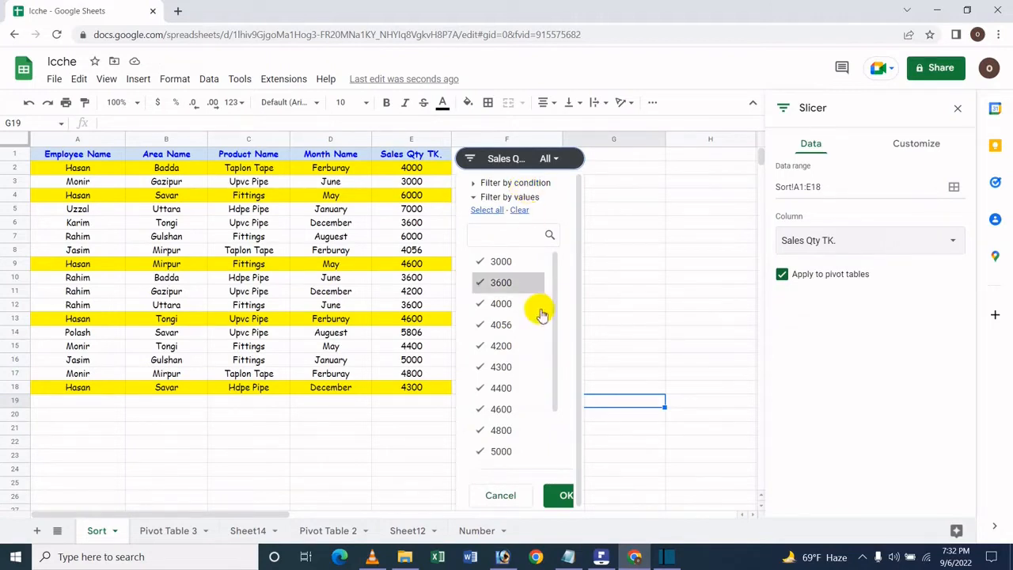
Step: Exclude 5000, 4400 and 4000 from the slicer's sales quantity values and apply the filter
left_click(483, 451)
left_click(503, 388)
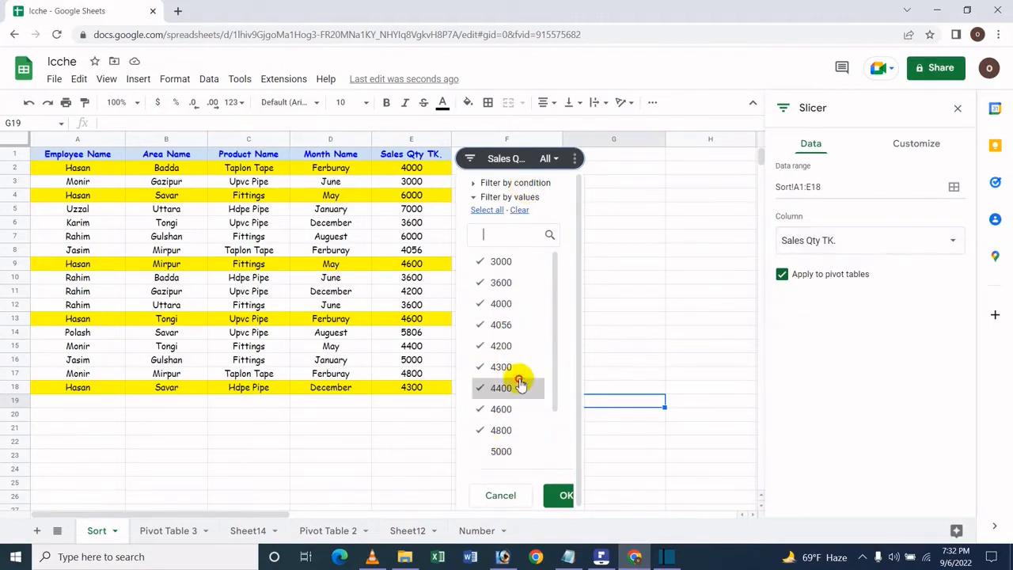
left_click(506, 304)
left_click(573, 502)
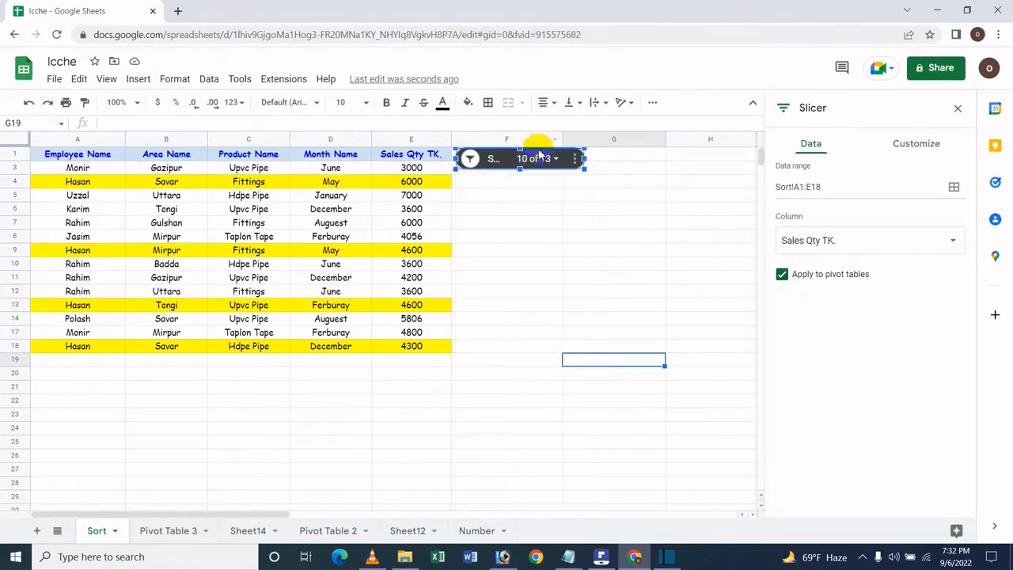
left_click(540, 159)
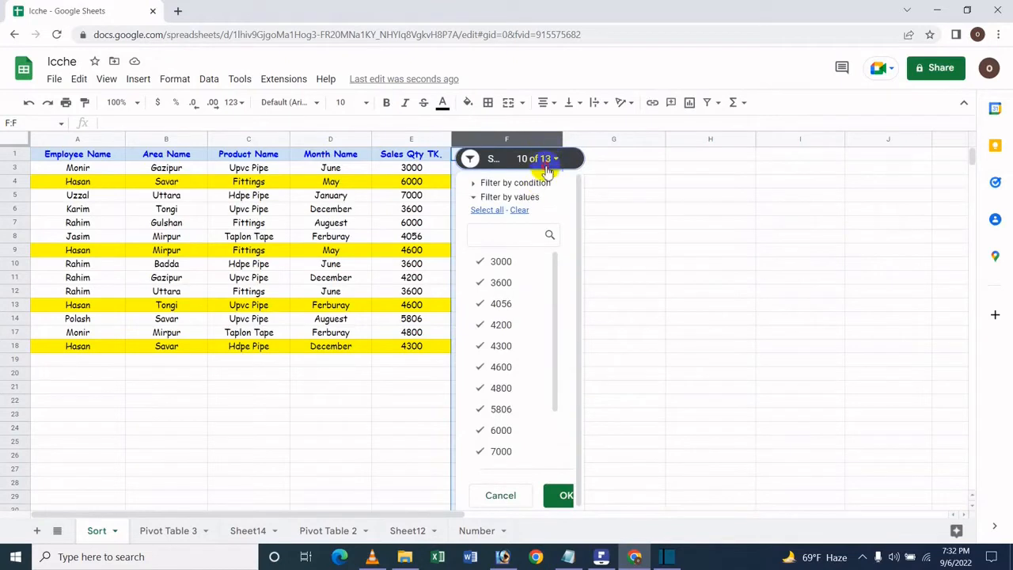
left_click(546, 168)
left_click(588, 363)
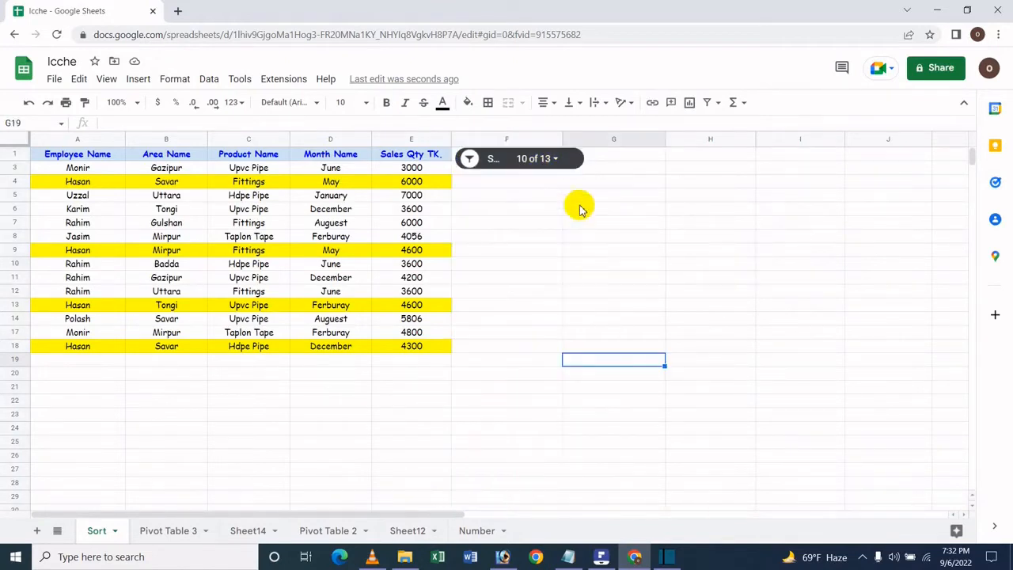
Step: Reselect 4000, 4400 and 5000 in the slicer's sales quantity value list
left_click(550, 160)
left_click(550, 160)
left_click(550, 160)
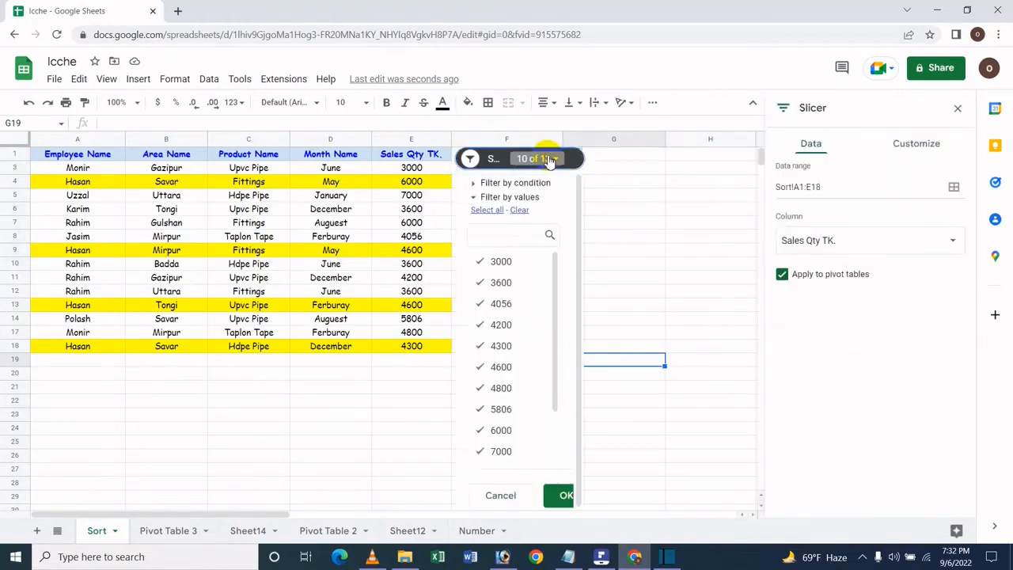
scroll(499, 400, "down", 3)
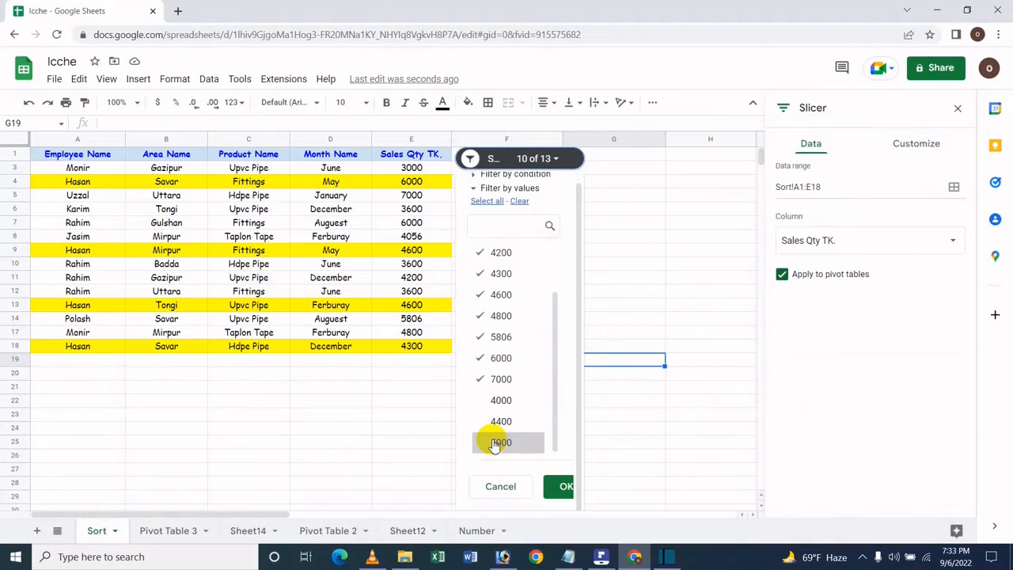
left_click(518, 399)
left_click(505, 422)
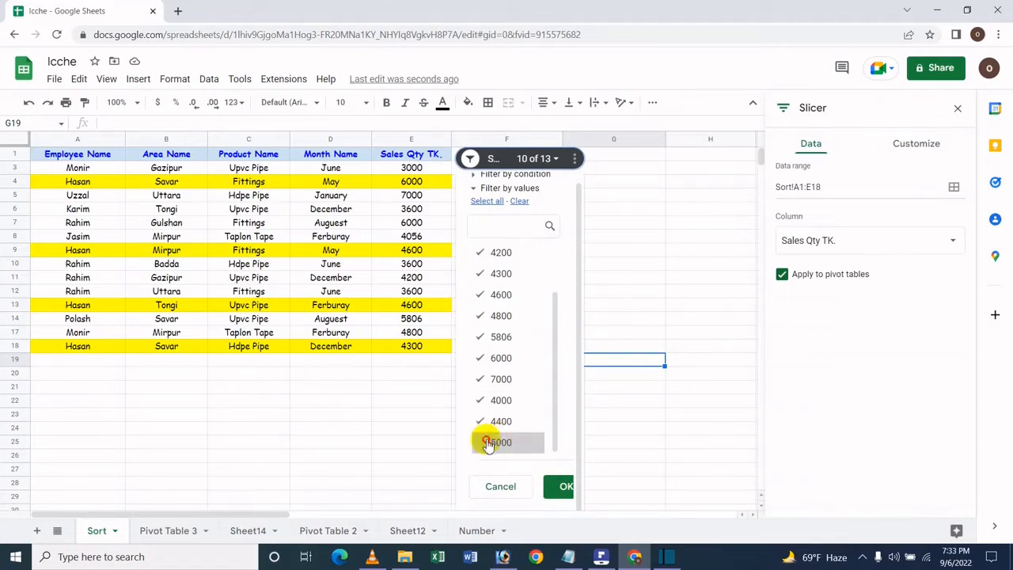
left_click(495, 443)
Step: Check the full list of sales quantity values and apply the filter with every value selected
left_click(506, 316)
left_click(506, 379)
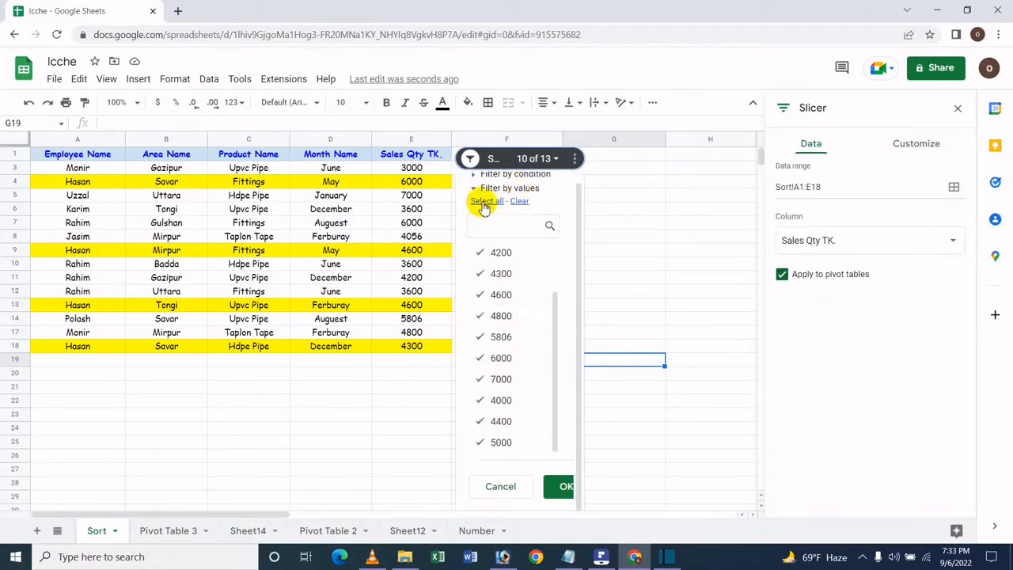
scroll(516, 395, "up", 3)
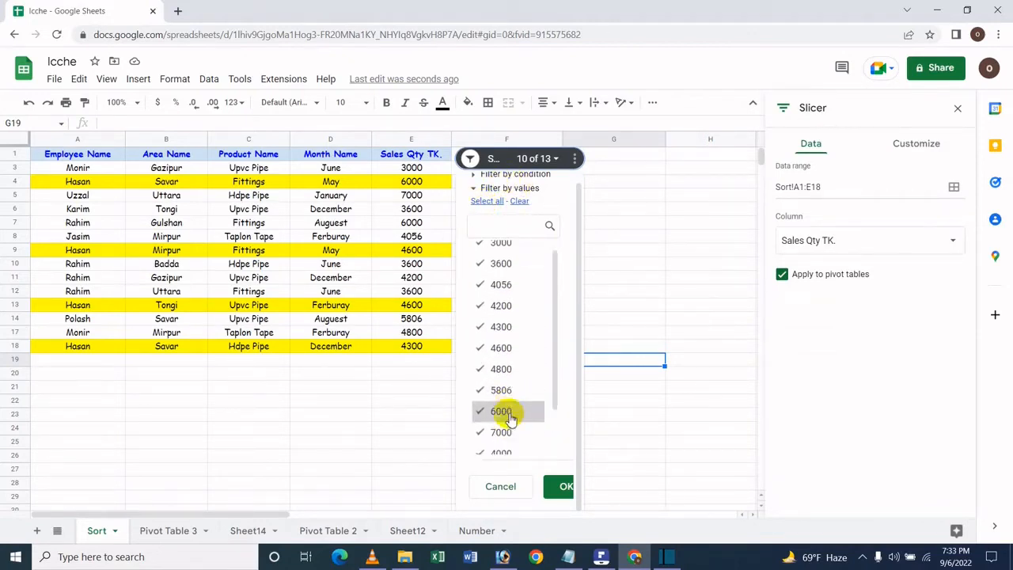
scroll(511, 418, "down", 3)
scroll(514, 443, "up", 4)
left_click(558, 488)
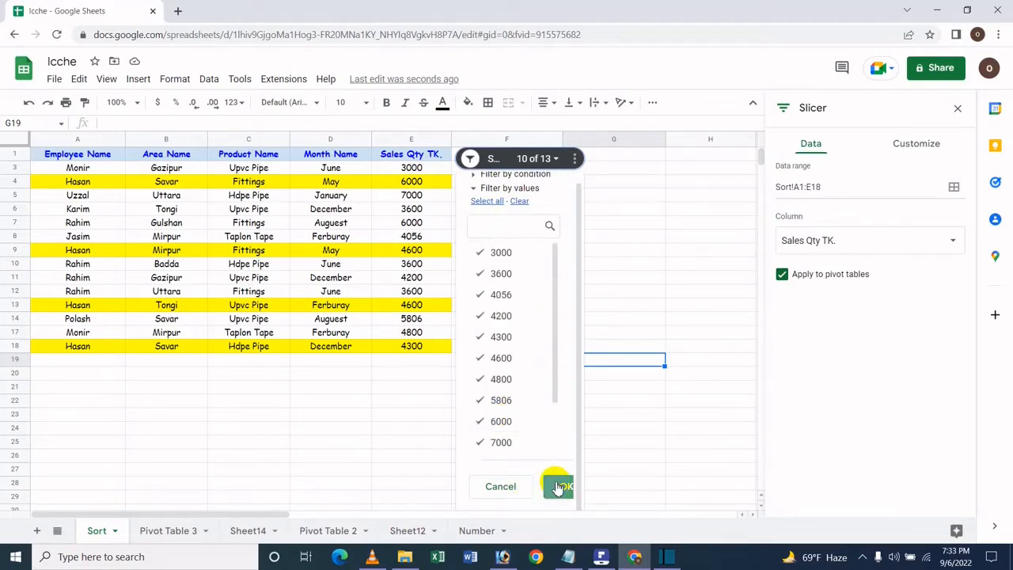
Step: Search the slicer's sales quantity values for 7 and exclude 7000 from the selection
left_click(548, 161)
type("87")
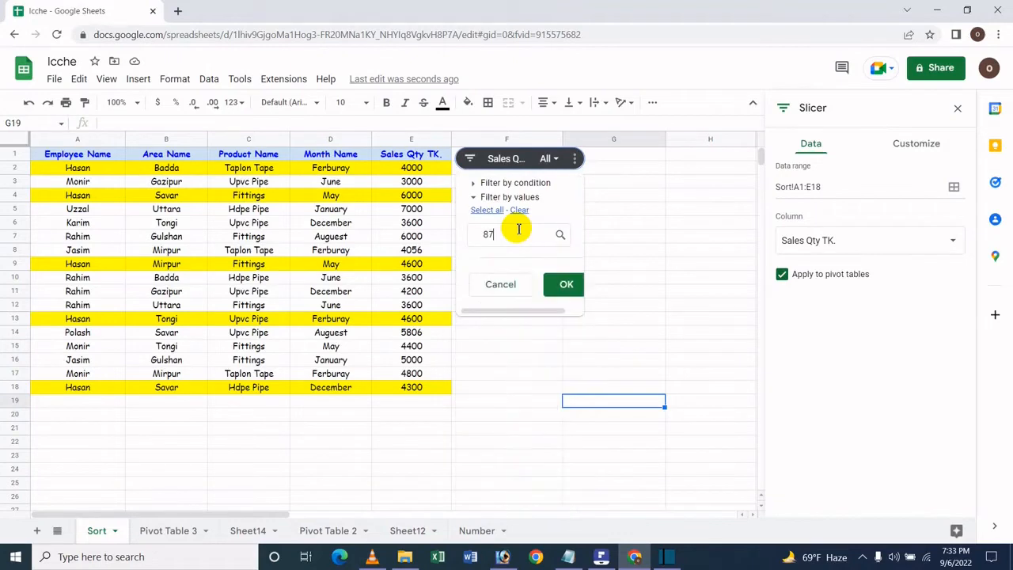
key("BackSpace")
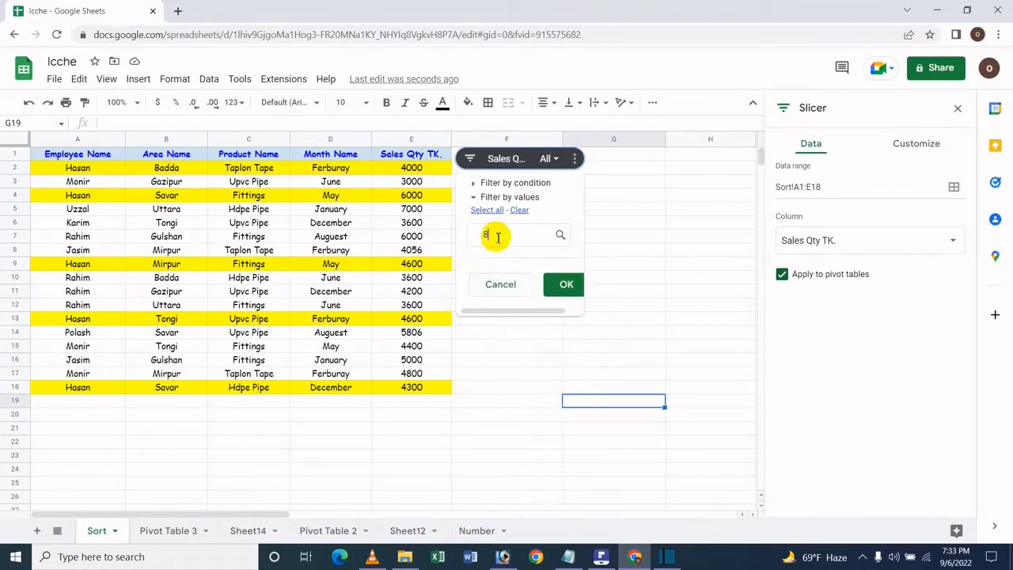
key("BackSpace")
type("7")
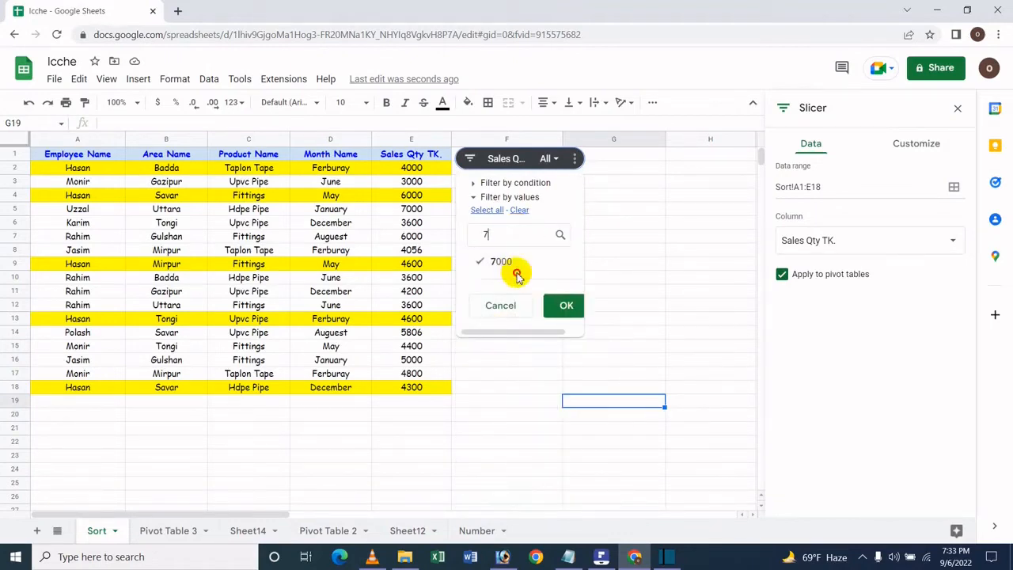
left_click(516, 273)
key("BackSpace")
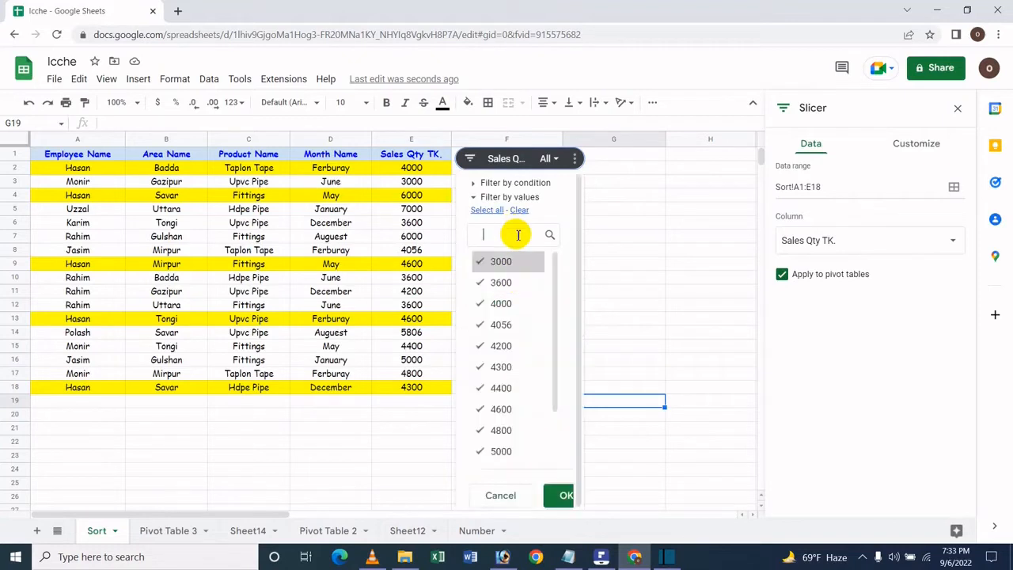
Step: Search the slicer's values for 5, exclude 5806 and 5000, and apply the filter
type("5")
left_click(506, 283)
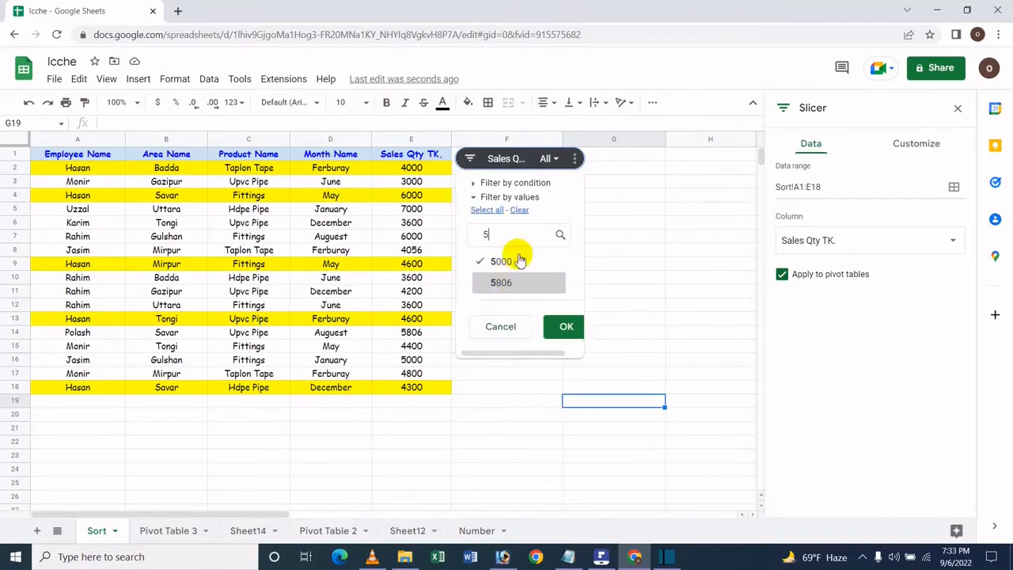
left_click(519, 260)
left_click(563, 327)
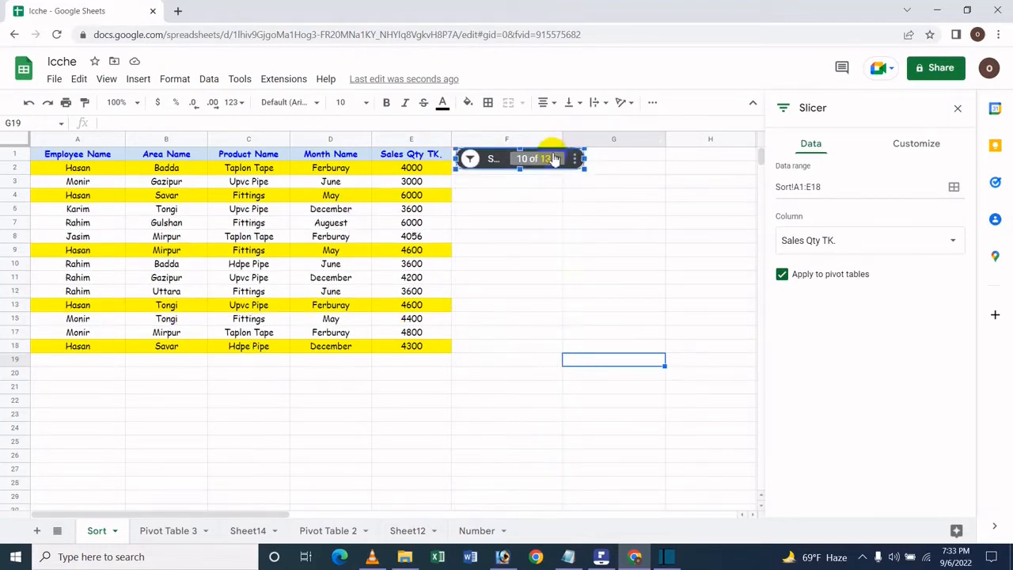
Step: Reselect 5000, 5806 and 7000 in the slicer's sales quantity values and apply the filter
left_click(554, 158)
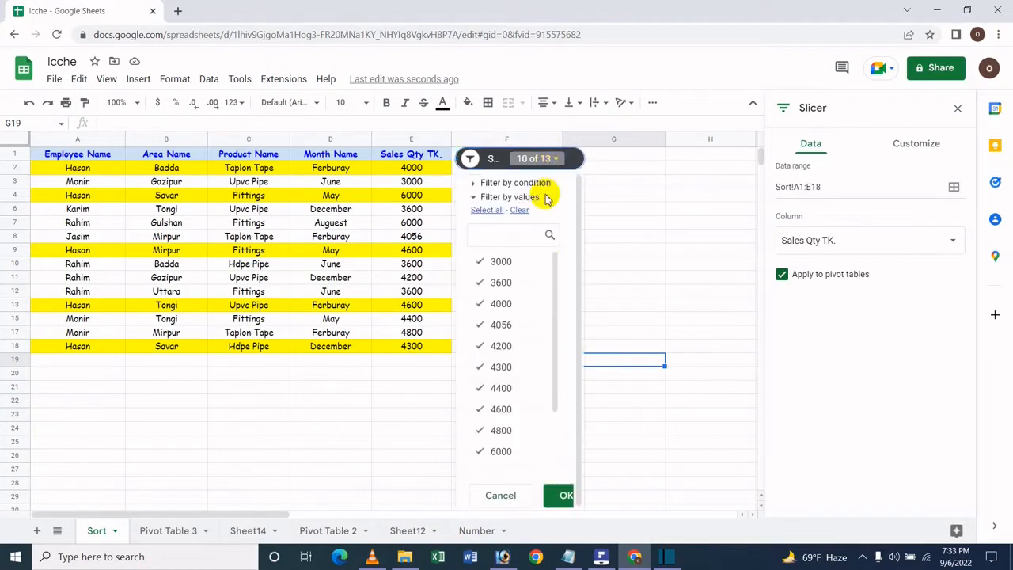
left_click(478, 197)
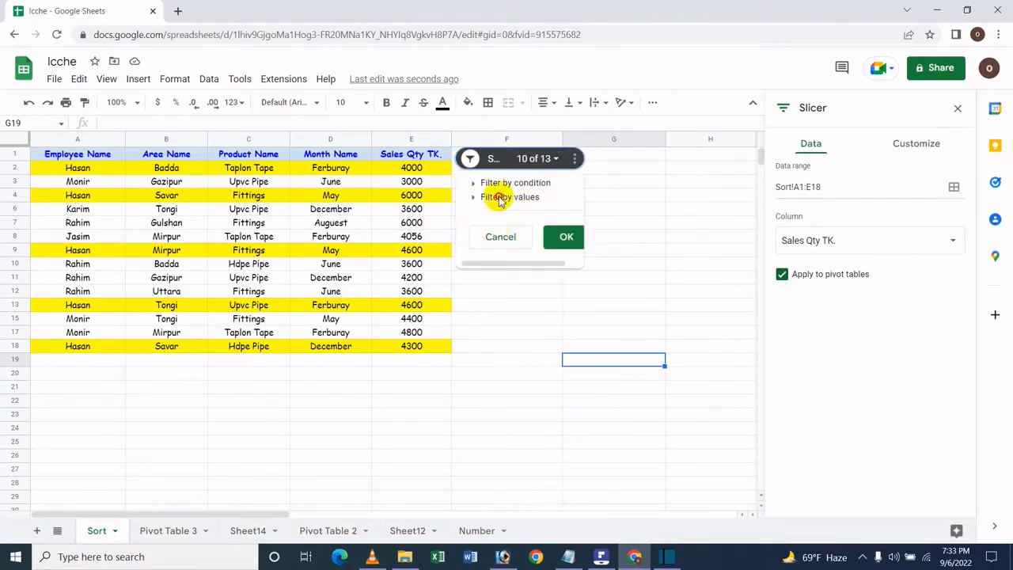
left_click(501, 198)
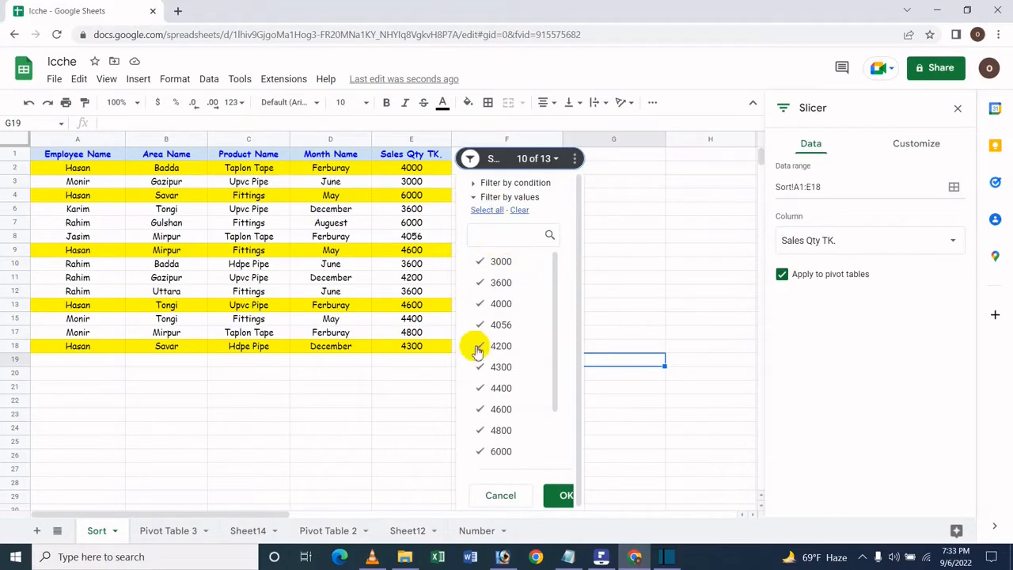
scroll(502, 361, "down", 2)
scroll(503, 364, "down", 1)
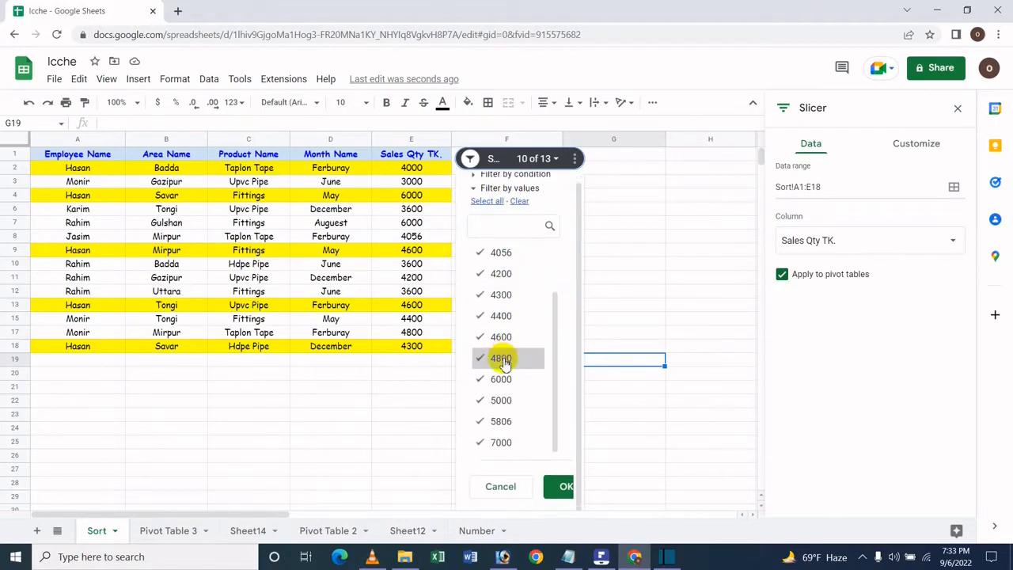
left_click(561, 487)
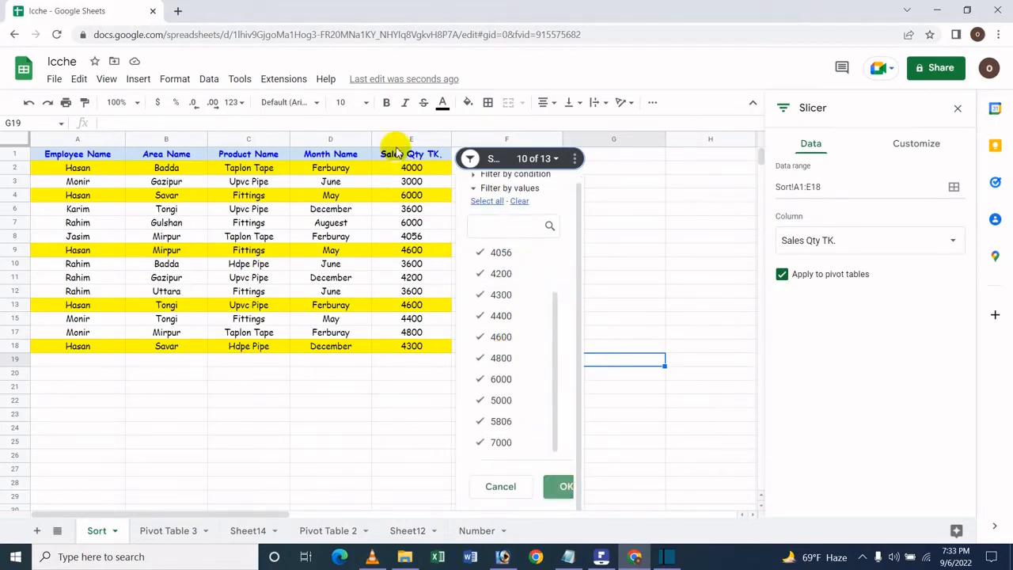
Step: Set the slicer to filter sales quantities by the Greater than condition
left_click(557, 161)
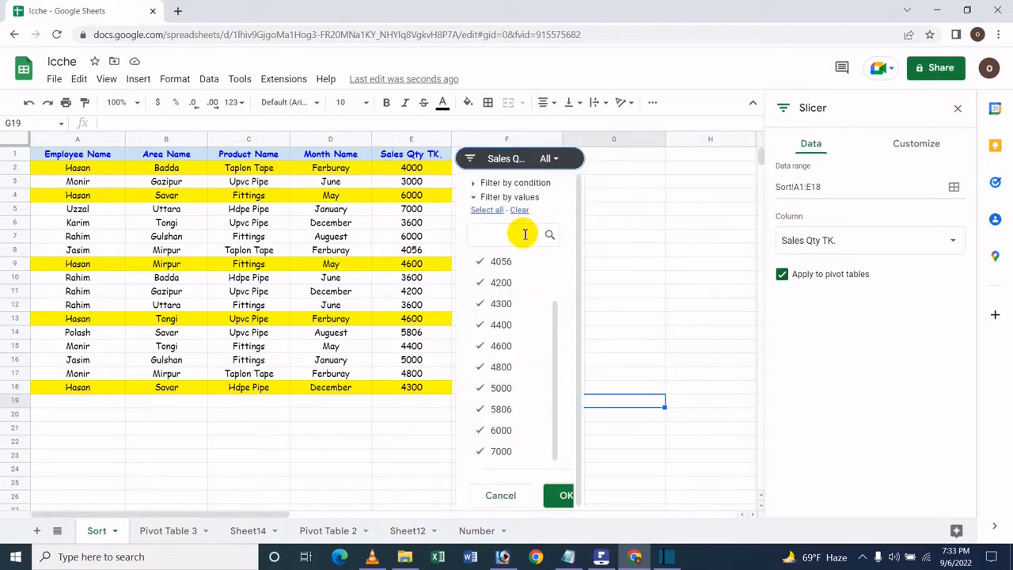
left_click(549, 183)
left_click(511, 206)
scroll(482, 385, "down", 4)
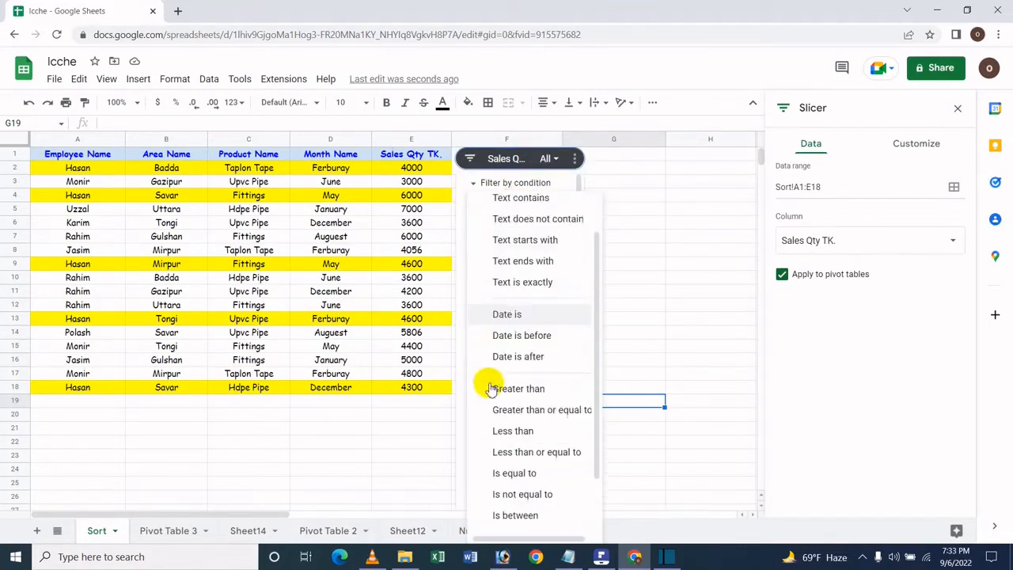
left_click(536, 337)
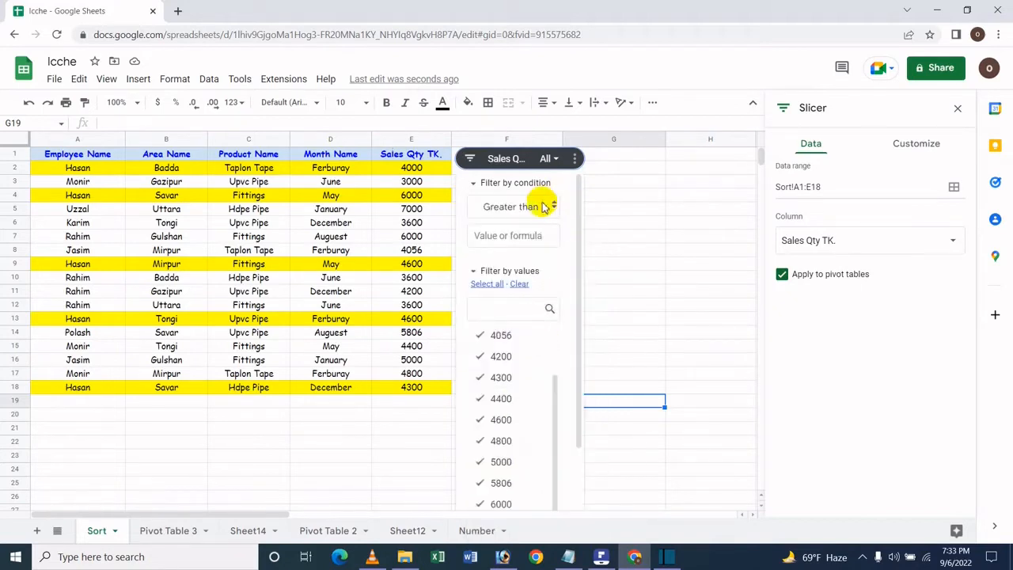
left_click(538, 207)
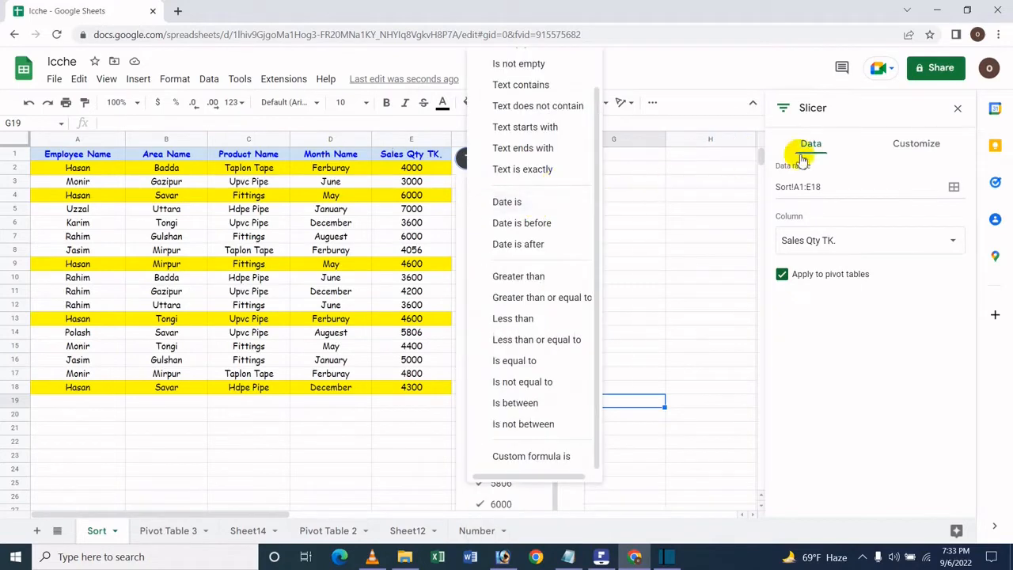
left_click(865, 108)
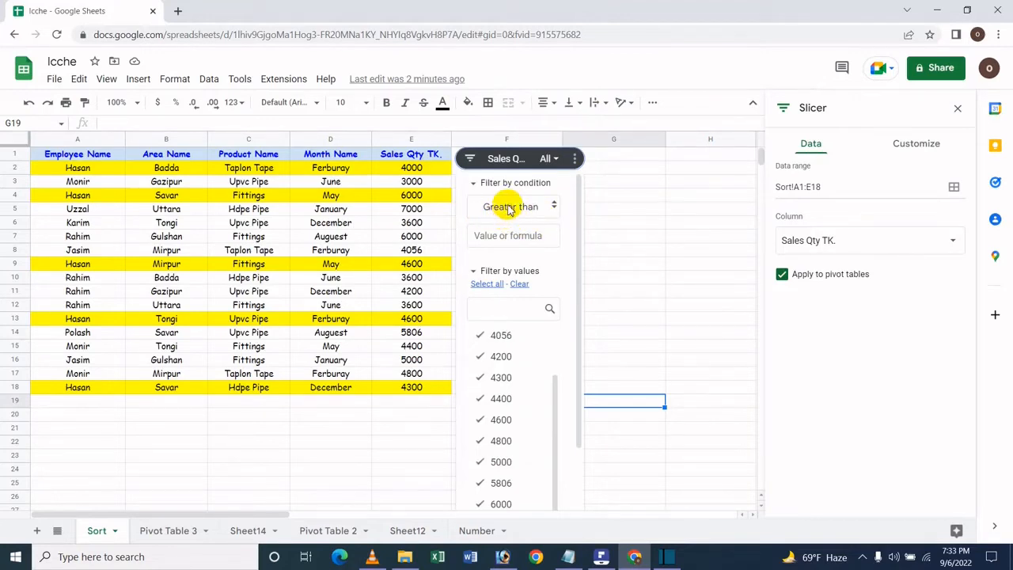
Step: Enter 4000 as the Greater than condition's value and apply the filter to the sales table
left_click(508, 236)
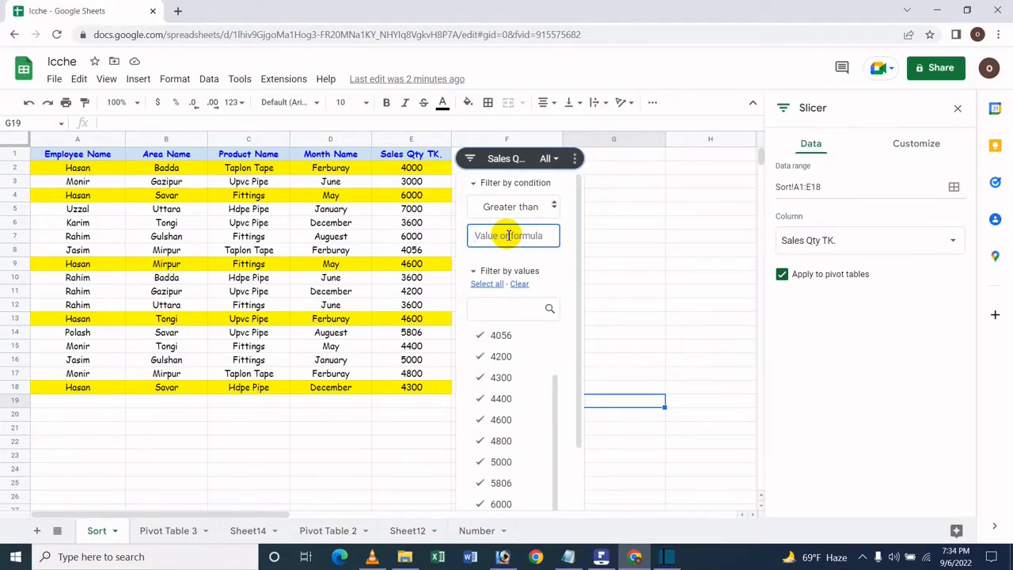
type("5")
key("BackSpace")
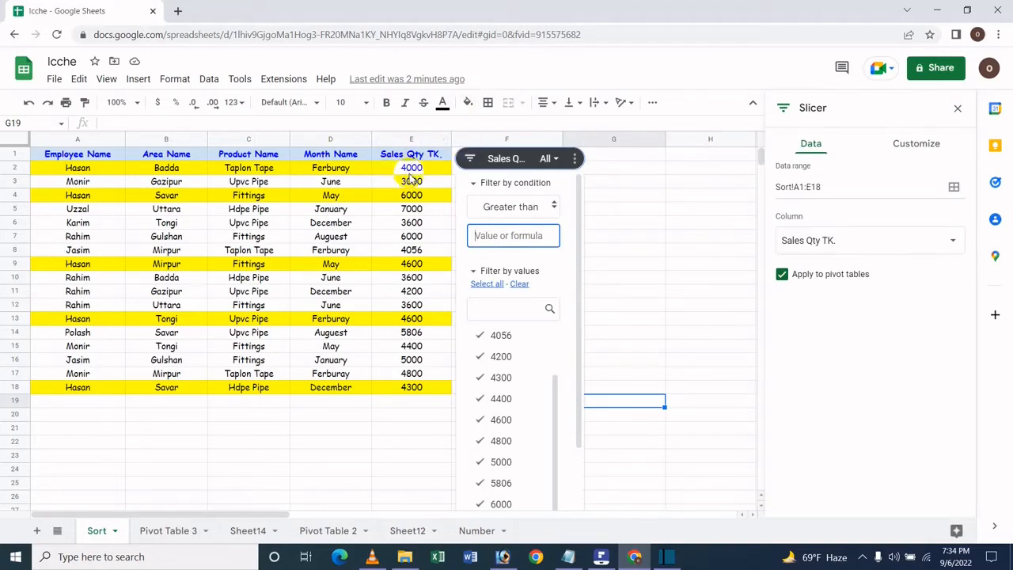
type("4000")
scroll(499, 265, "down", 2)
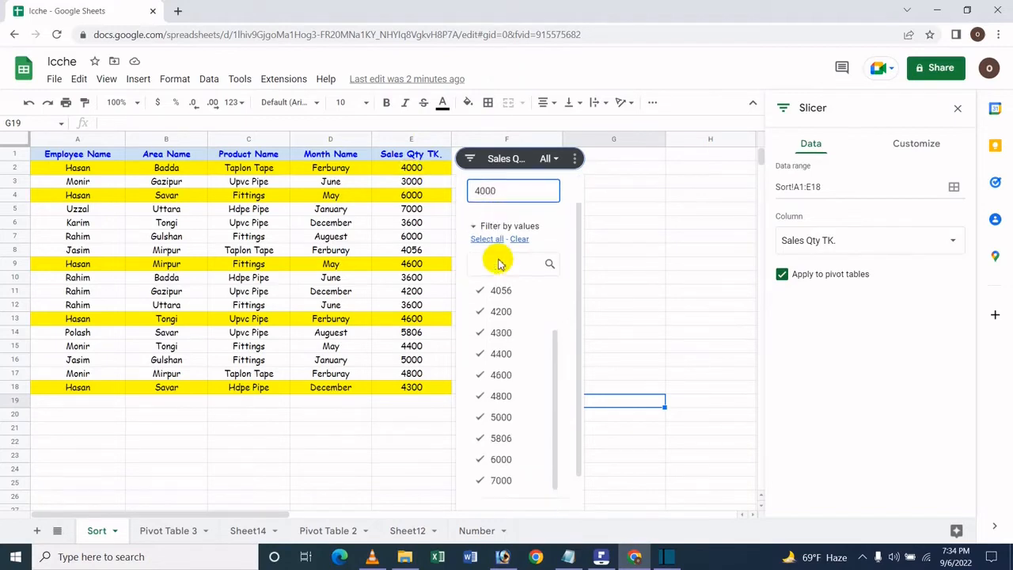
left_click(561, 488)
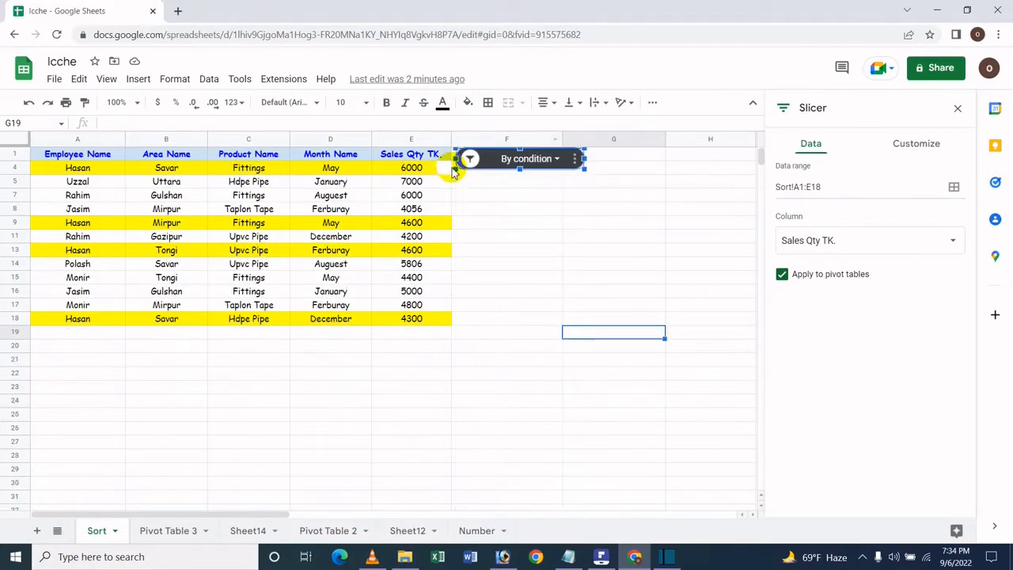
Step: Change the slicer's condition to Greater than or equal to 4000 and apply it
left_click(566, 162)
left_click(557, 158)
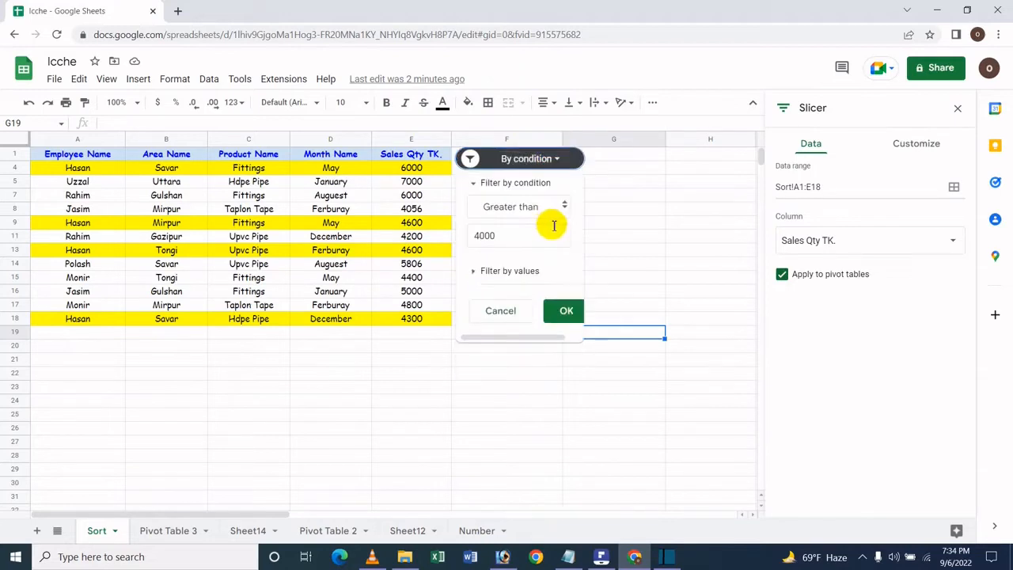
left_click(526, 231)
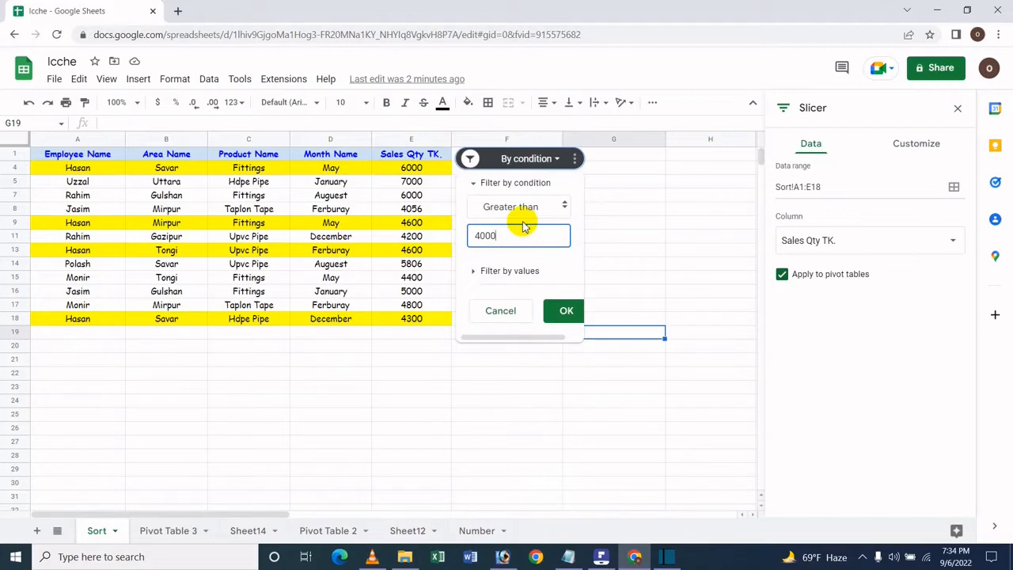
left_click(524, 209)
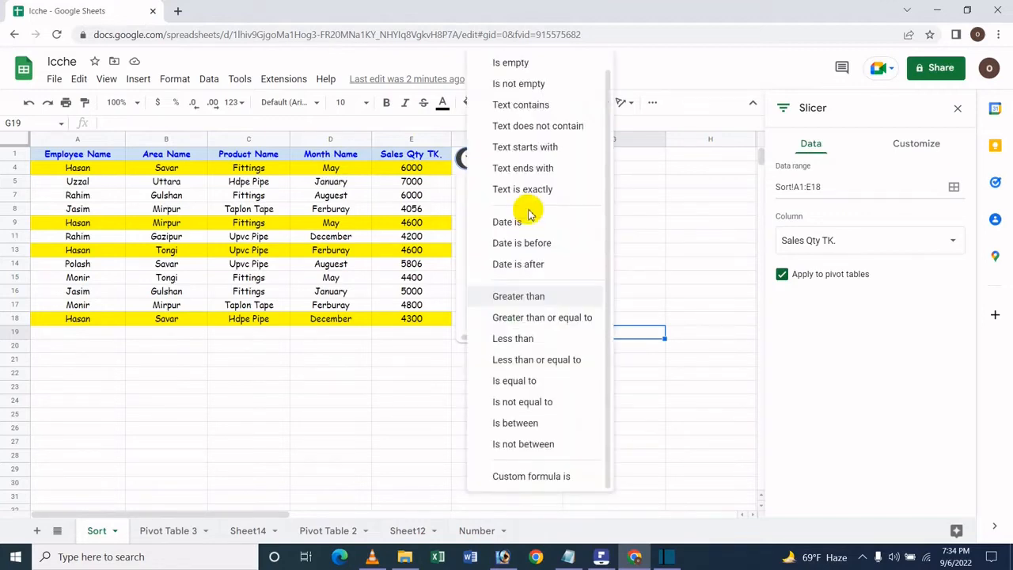
left_click(527, 318)
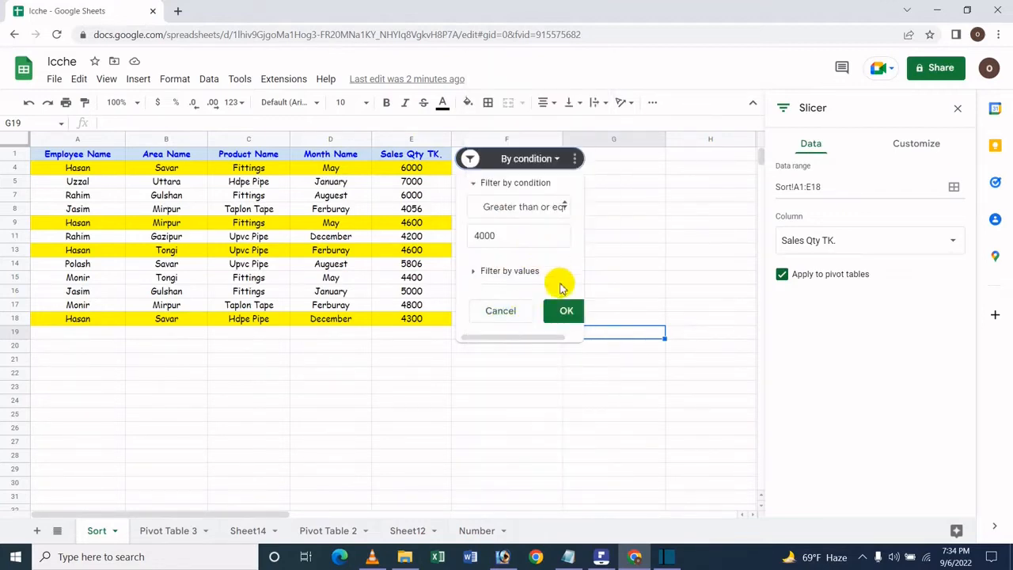
left_click(575, 314)
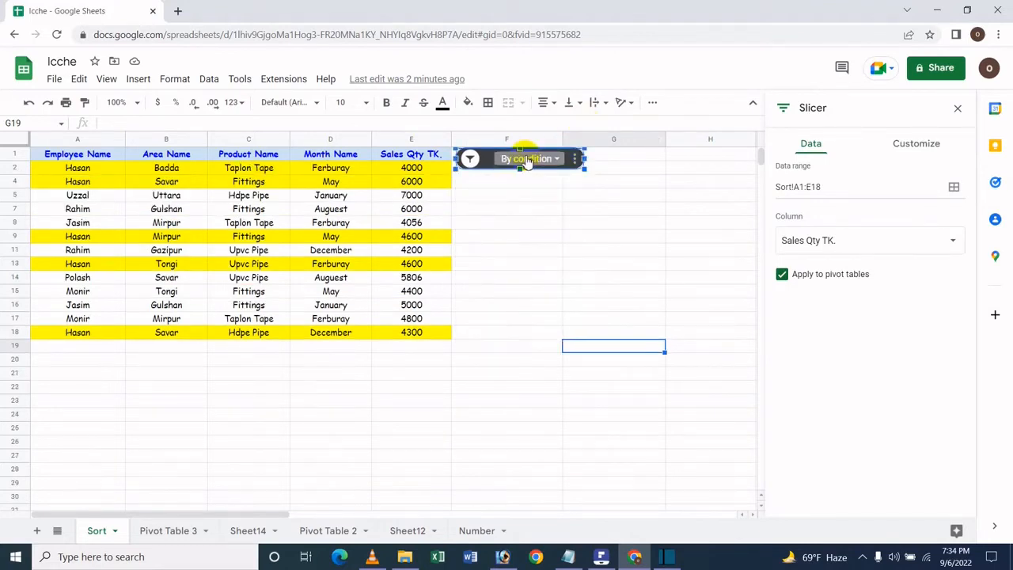
Step: Change the slicer's condition to Less than 4000 and apply it to the sales rows
left_click(525, 158)
left_click(492, 205)
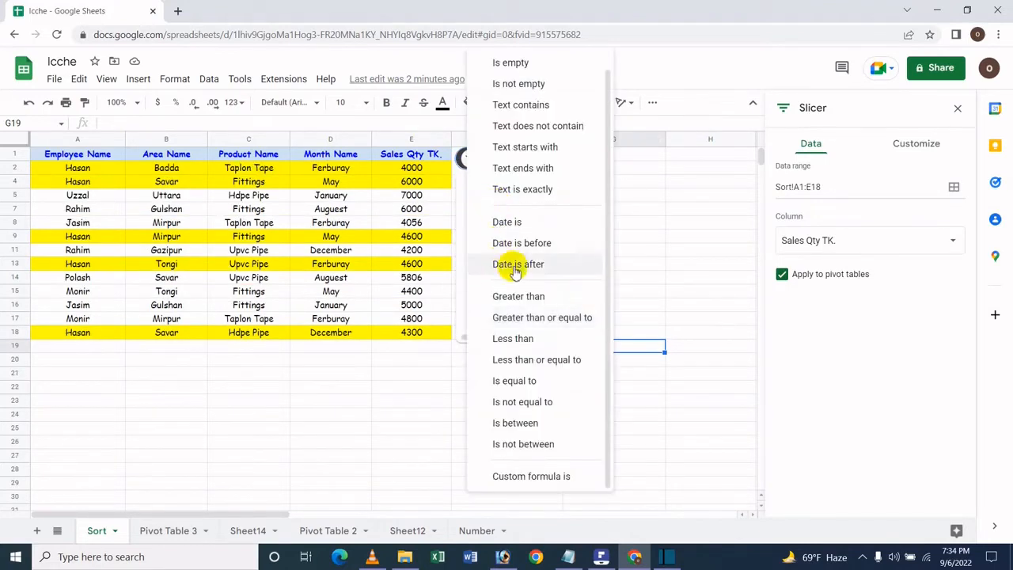
left_click(527, 340)
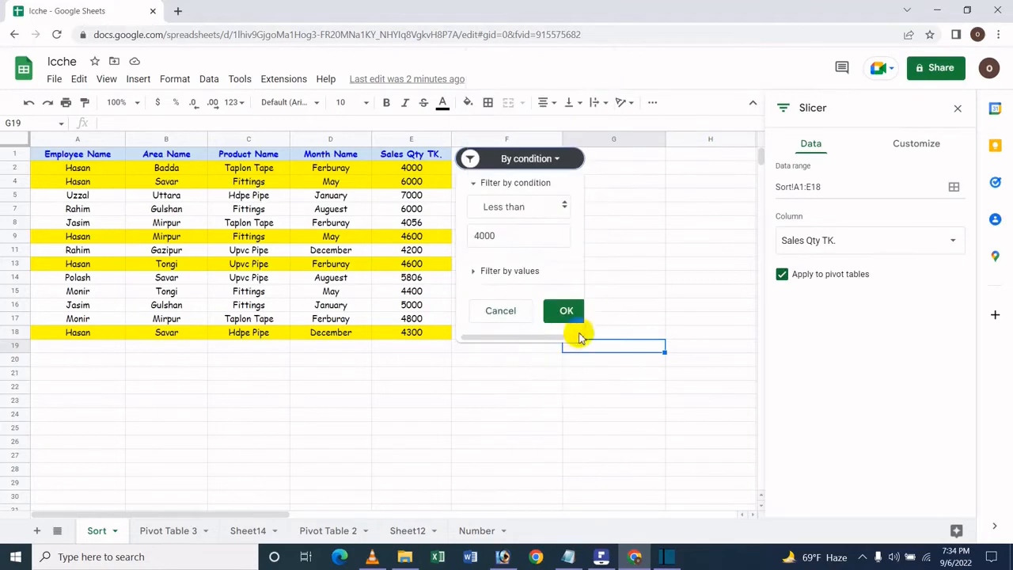
left_click(568, 315)
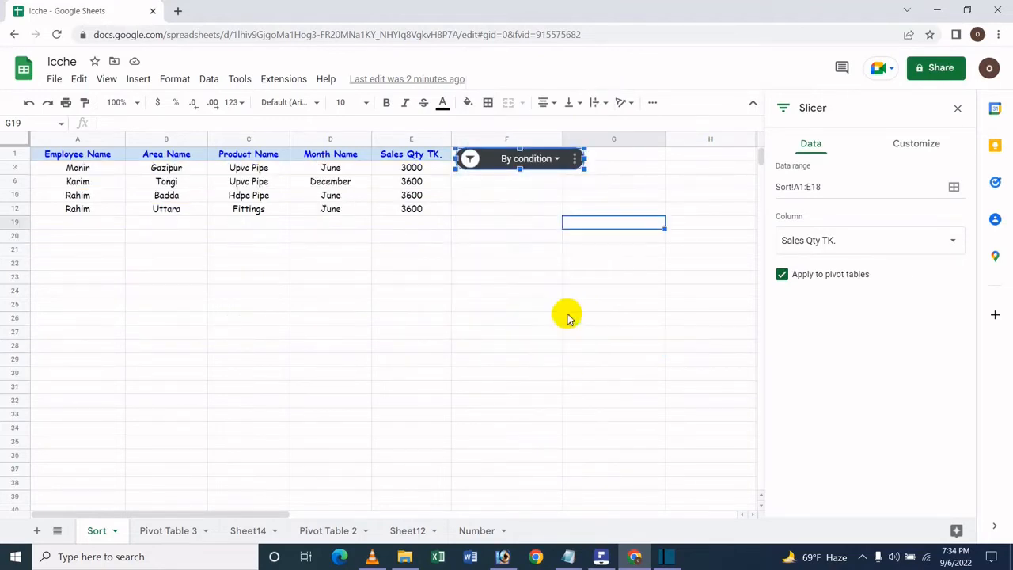
Step: Switch the slicer's condition to Less than or equal to 4000 and apply the filter
left_click(526, 159)
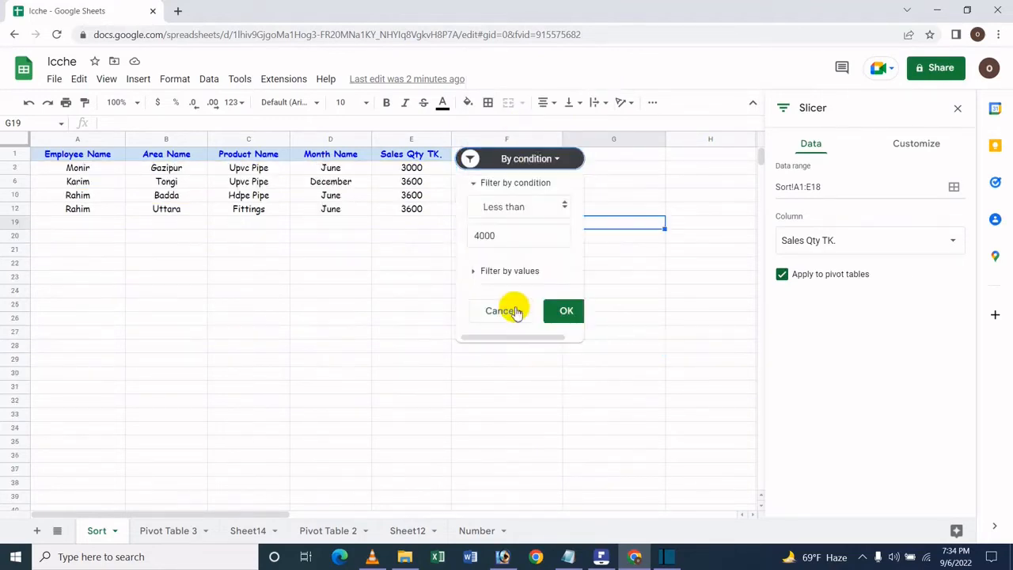
left_click(527, 206)
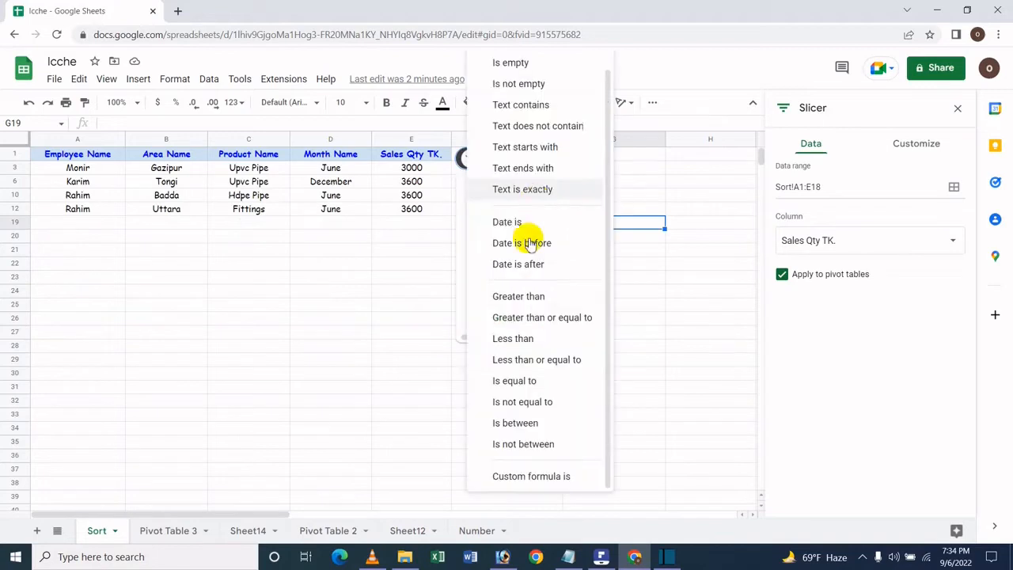
left_click(541, 361)
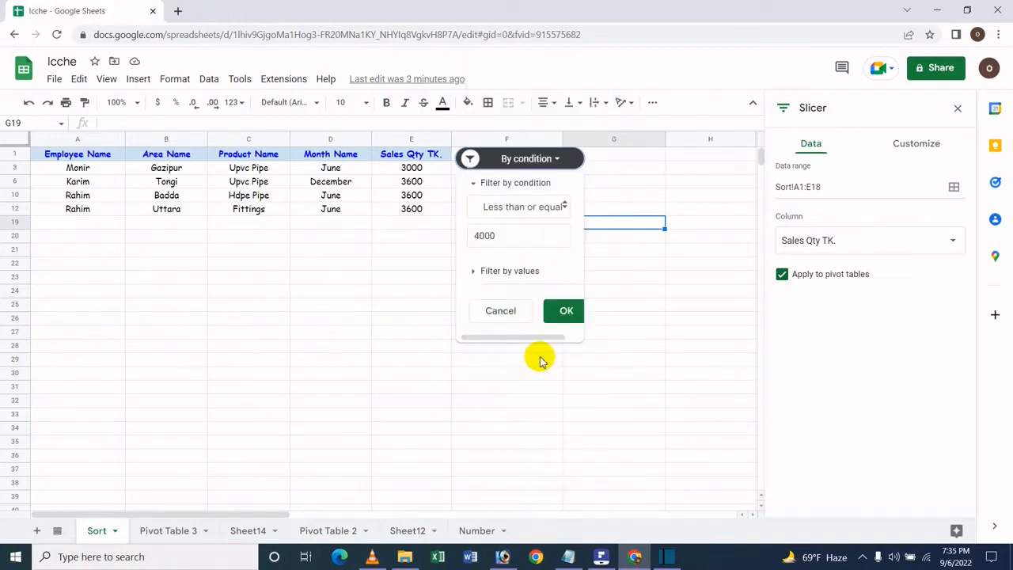
left_click(565, 315)
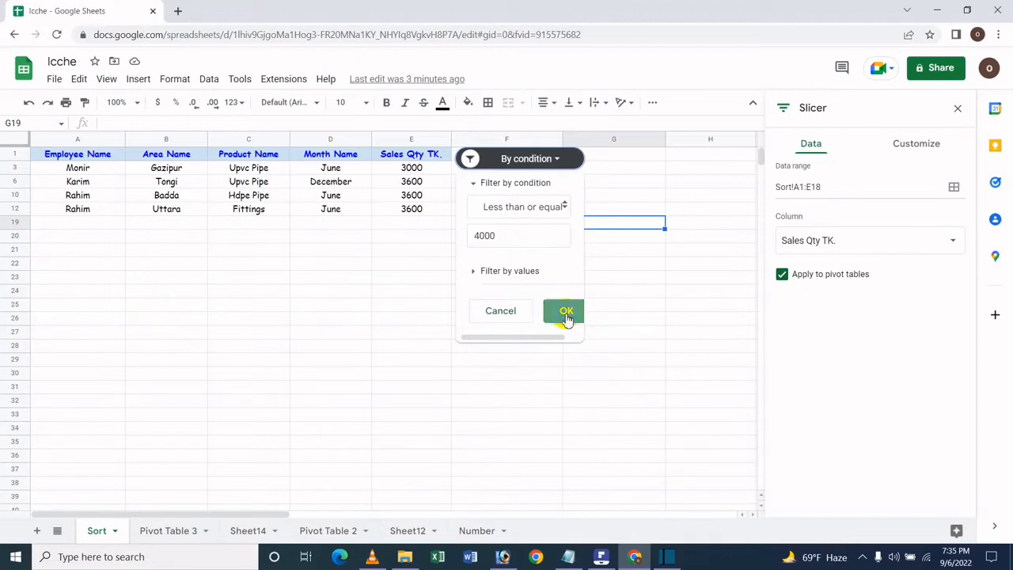
Step: Clear the slicer's condition value, set the condition to None, and apply it to restore all sales rows
left_click(557, 162)
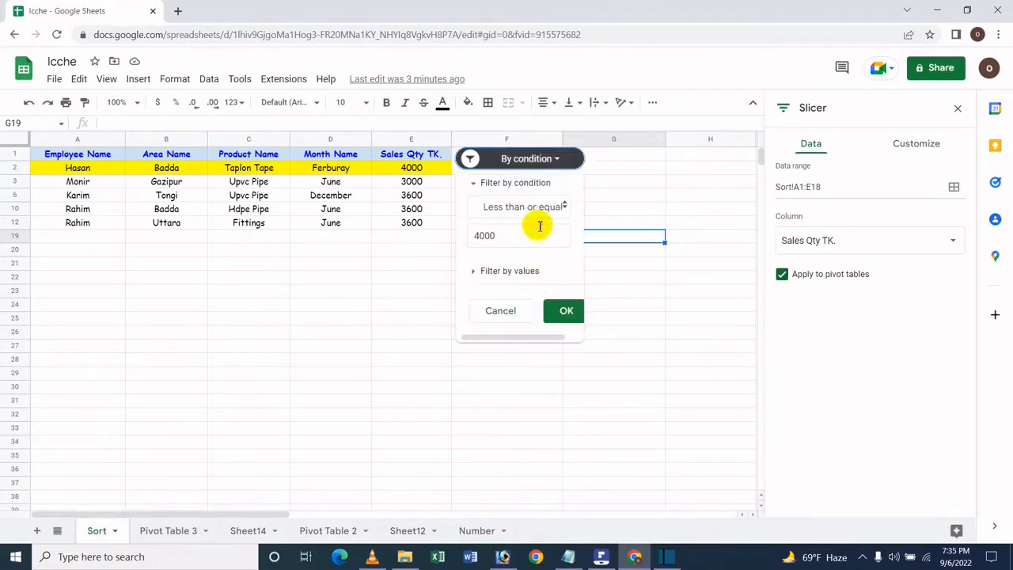
left_click(498, 272)
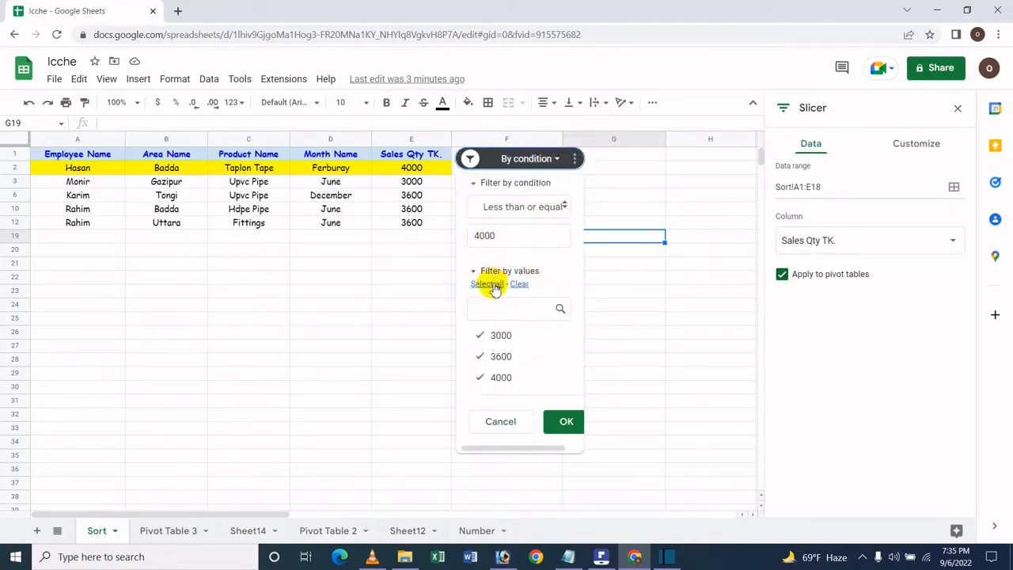
left_click(507, 234)
key("BackSpace")
key("BackSpace")
key("BackSpace")
key("BackSpace")
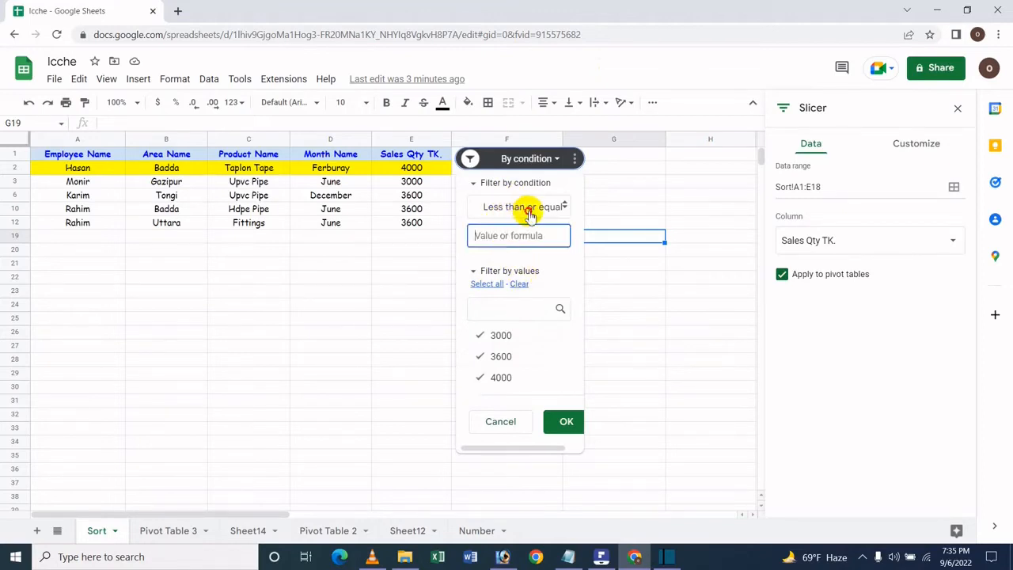
left_click(525, 205)
scroll(548, 47, "up", 2)
left_click(522, 25)
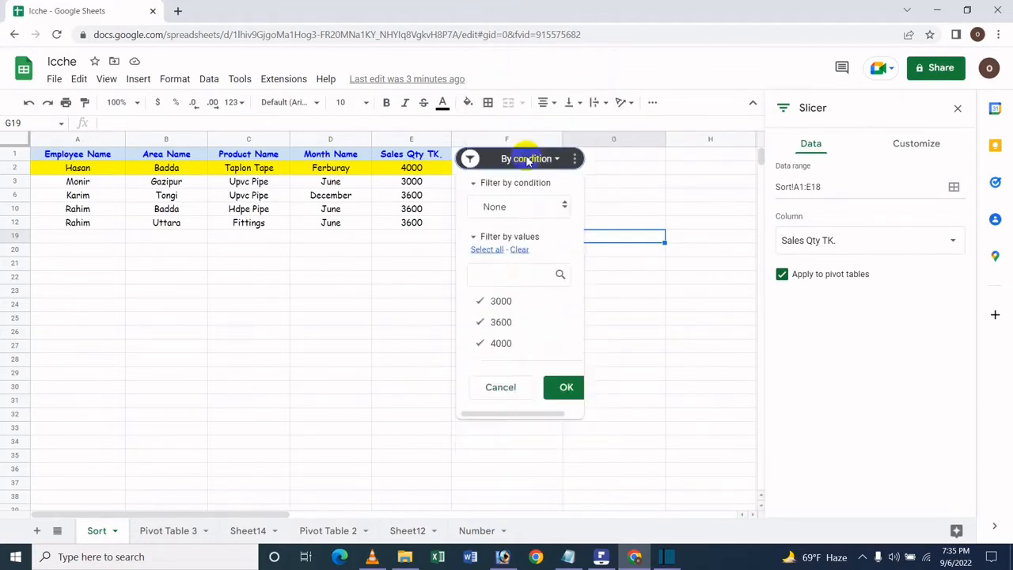
left_click(564, 388)
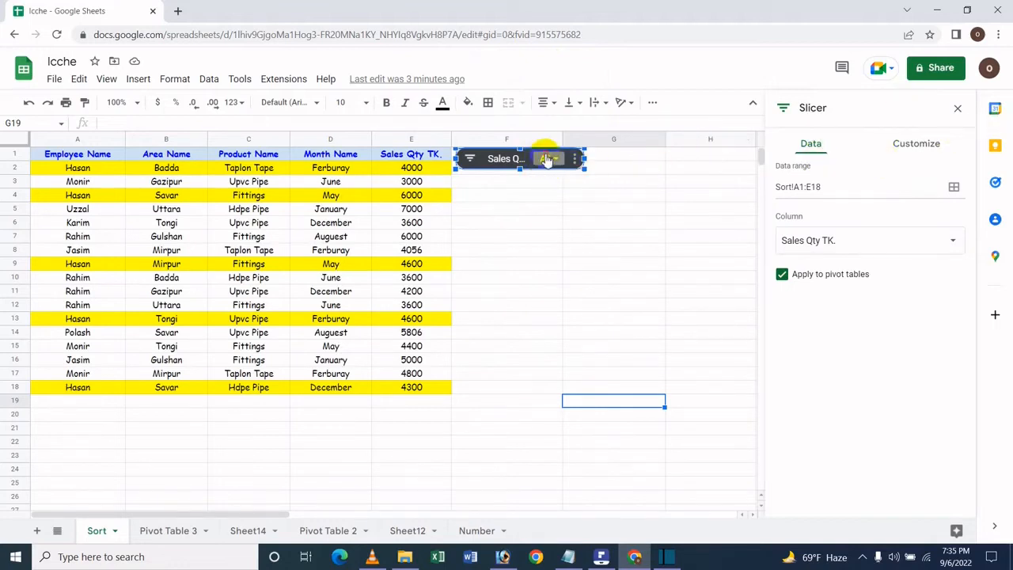
Step: Filter the slicer by values, excluding 3600, 4200 and 4400 from Sales Qty TK., and apply the filter
left_click(547, 159)
left_click(510, 388)
left_click(506, 282)
left_click(509, 346)
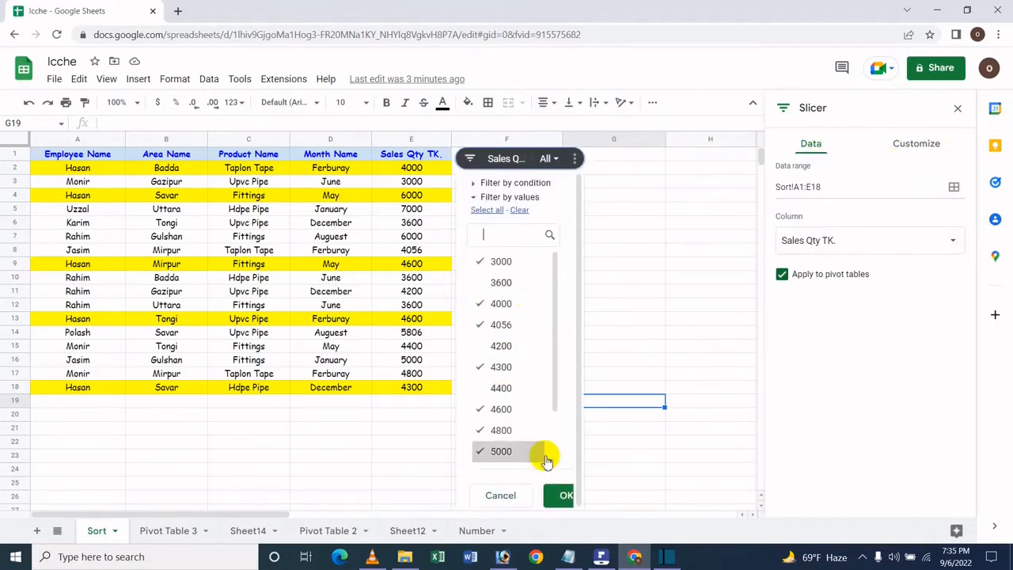
left_click(566, 496)
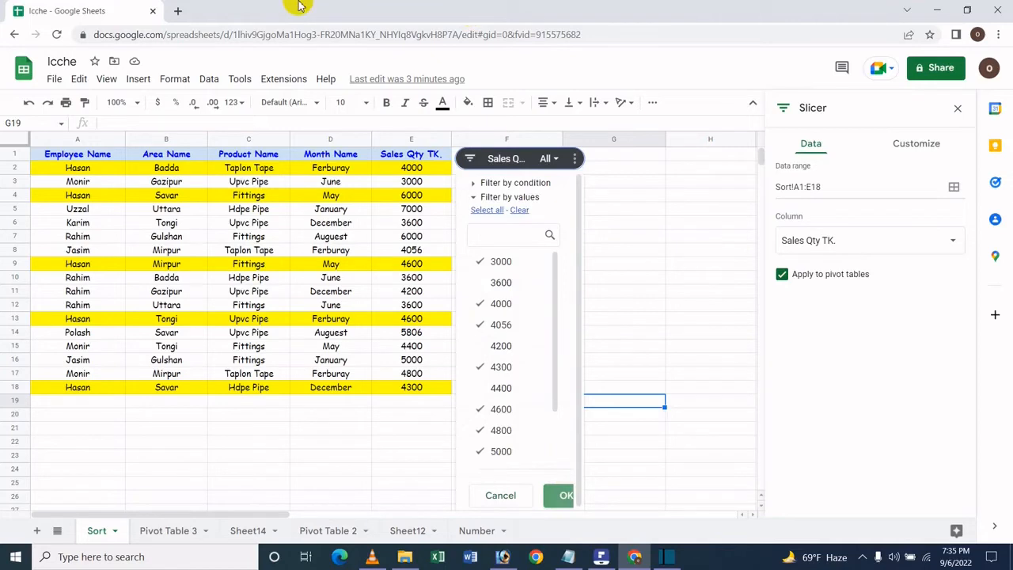
Step: Replace the slicer's title with "Sales Quantity Taka Icche" in its customization settings and correct the flagged spelling
left_click(917, 145)
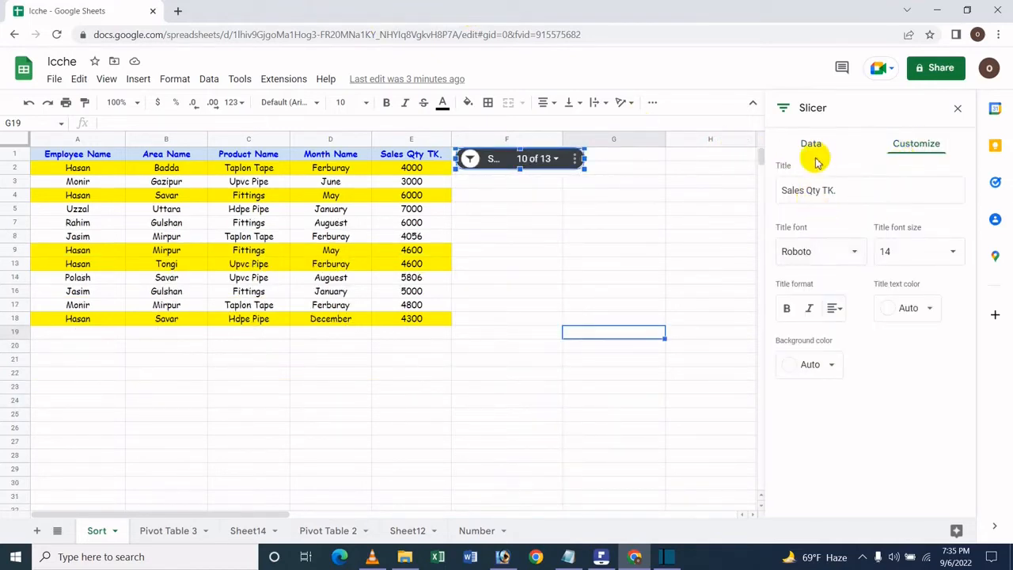
left_click(866, 185)
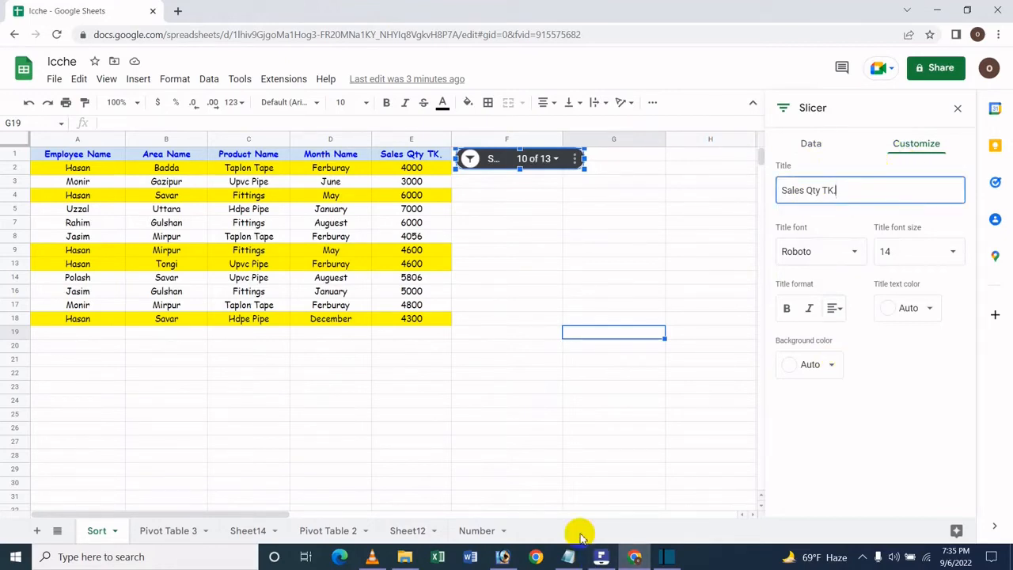
key("ctrl+a")
key("BackSpace")
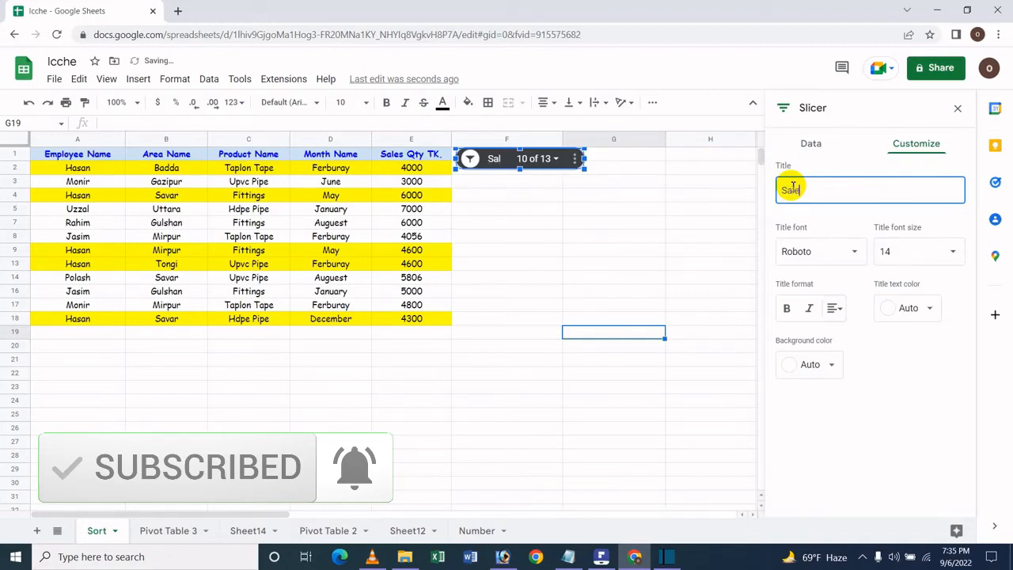
type("s Quantity Taka Icche")
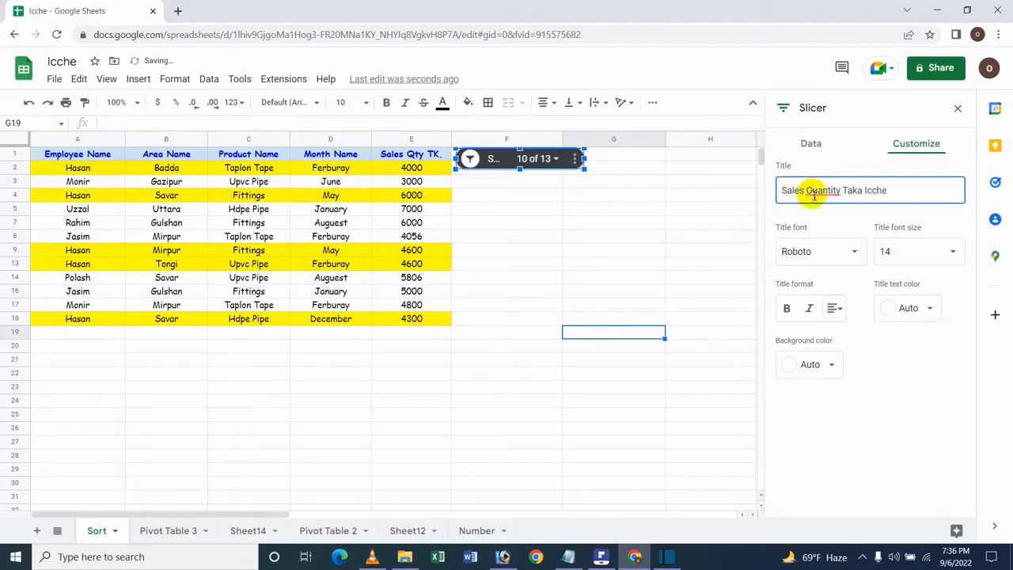
right_click(820, 192)
left_click(845, 193)
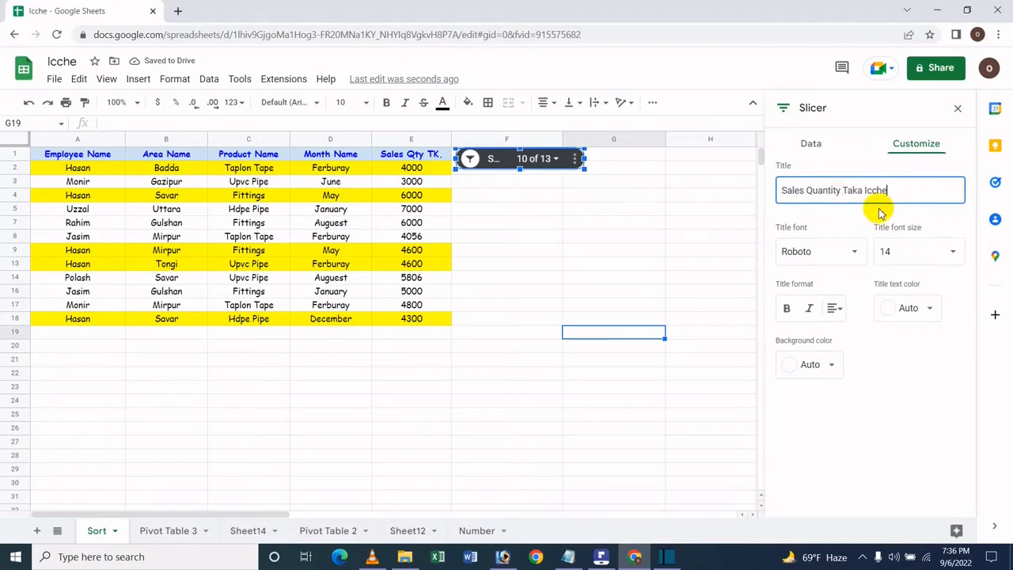
Step: Set the slicer's title font to Pacifico and its font size to 18
left_click(820, 251)
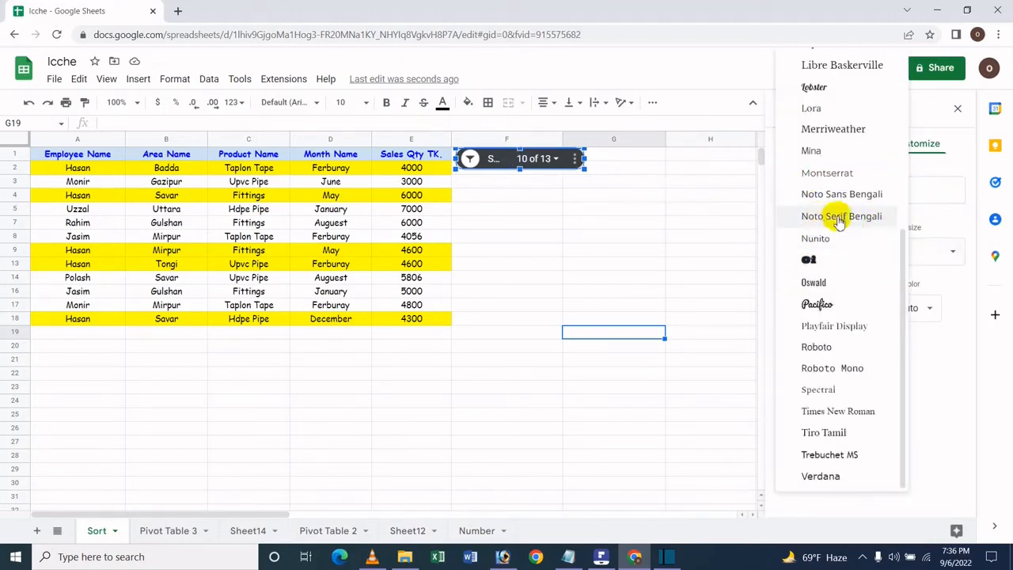
left_click(821, 303)
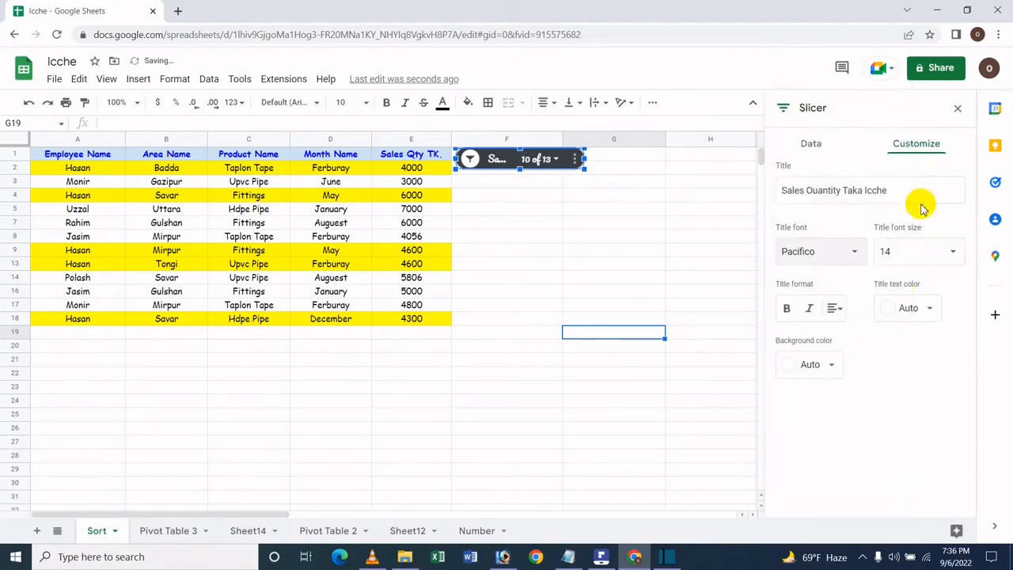
left_click(928, 253)
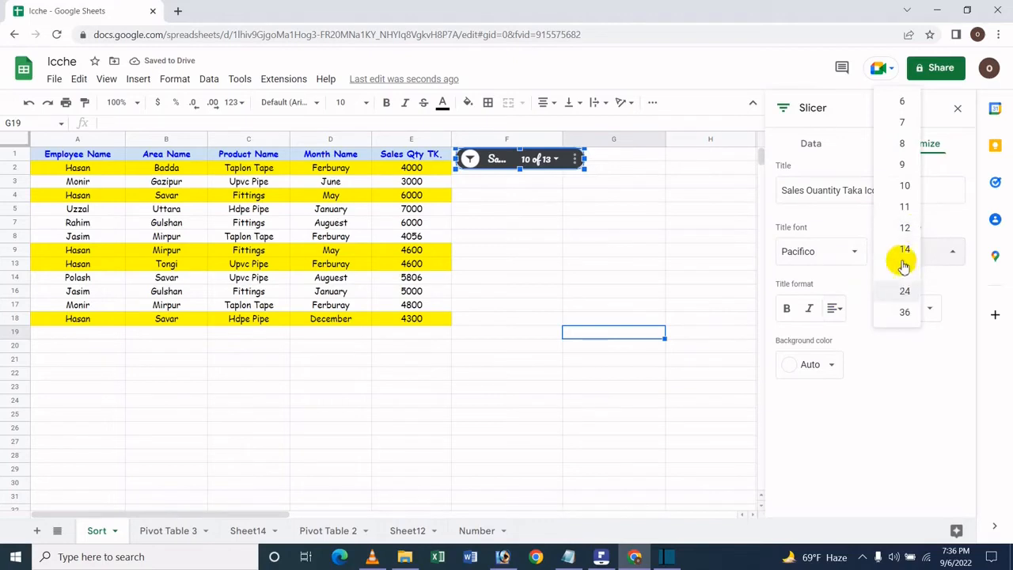
left_click(904, 269)
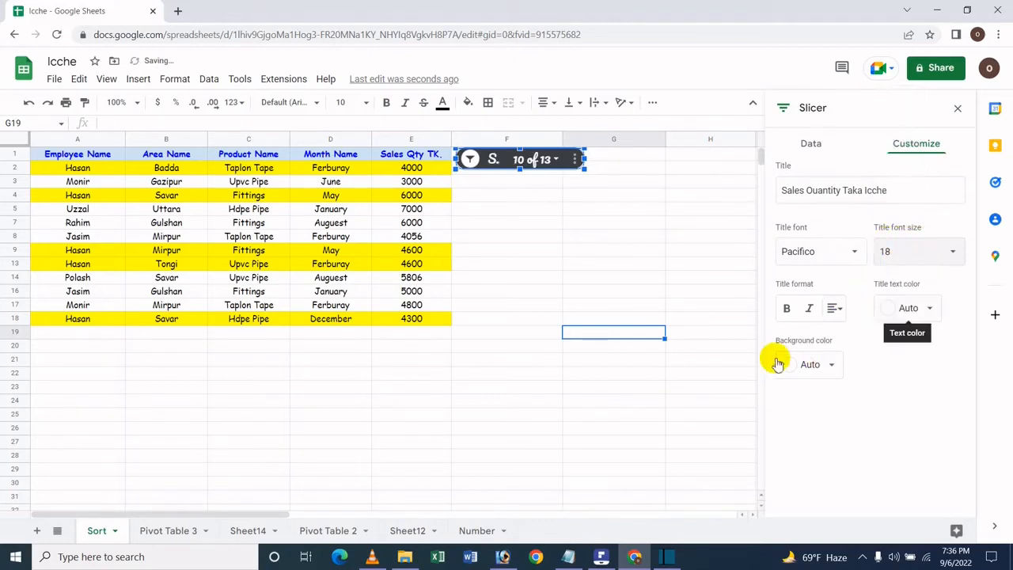
Step: Make the slicer's title bold and italic, and center-align it
left_click(788, 310)
left_click(808, 309)
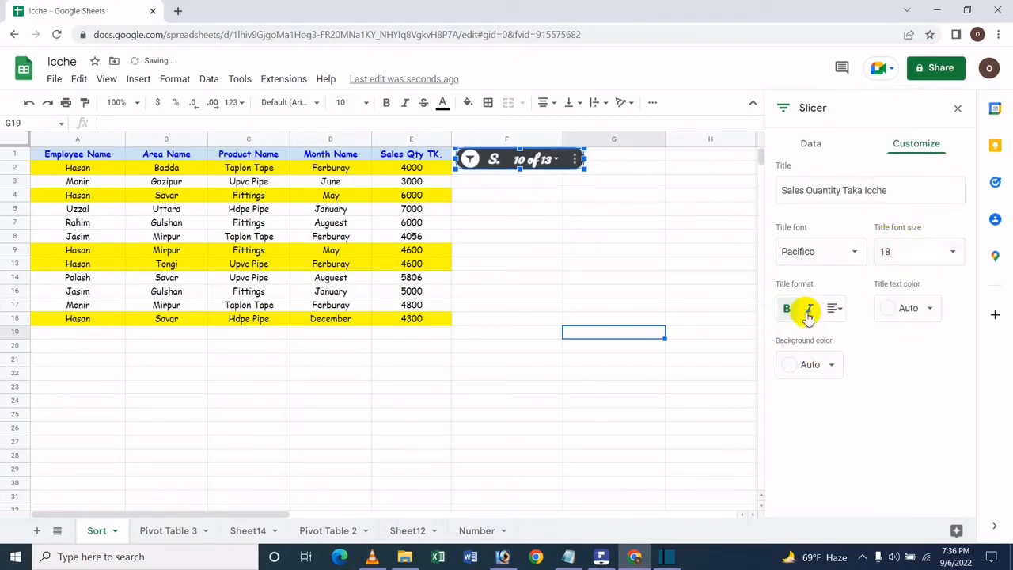
left_click(835, 309)
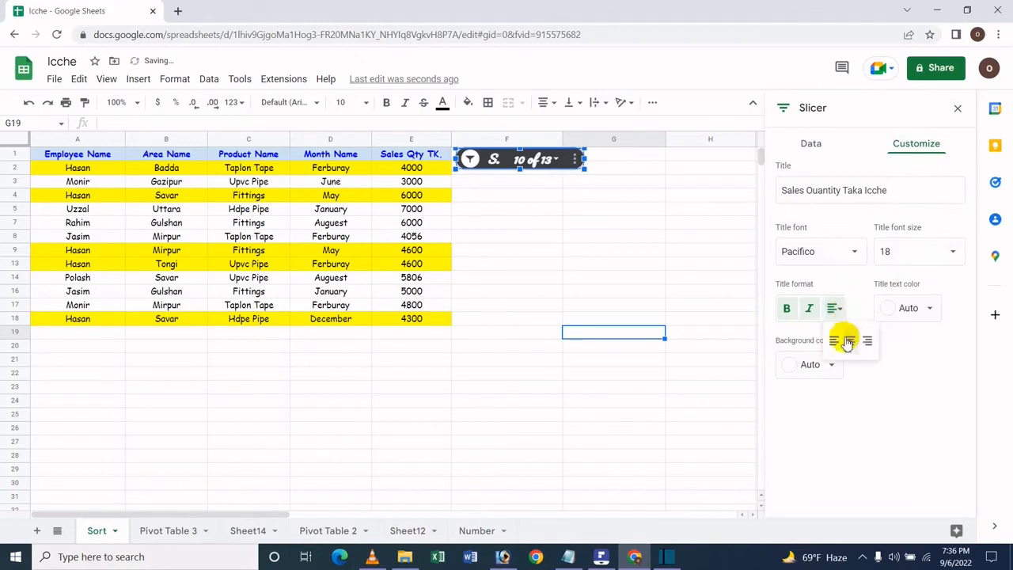
left_click(849, 344)
Step: Set the slicer's title text color to cyan and its background color to yellow
left_click(904, 308)
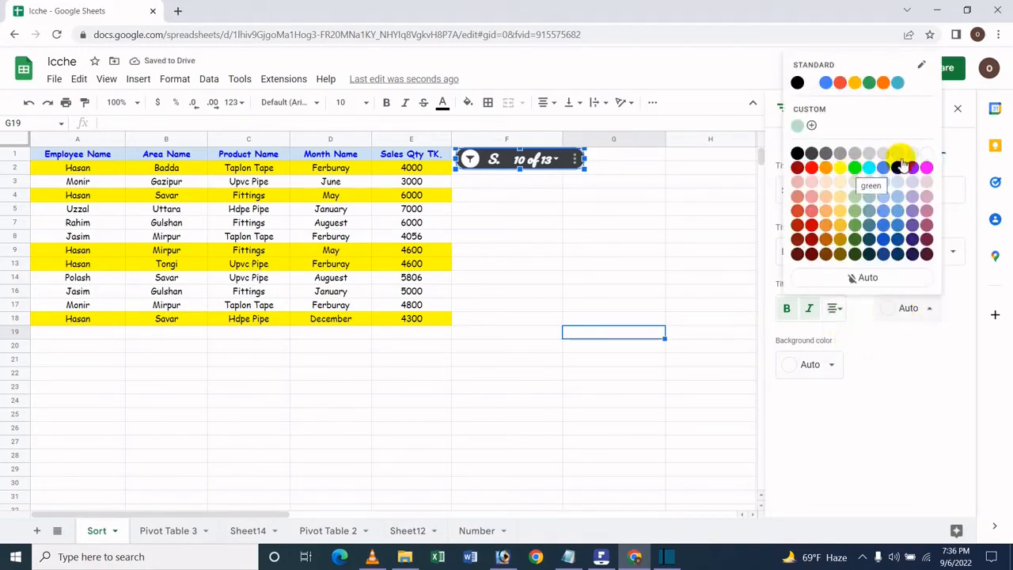
left_click(892, 308)
left_click(892, 308)
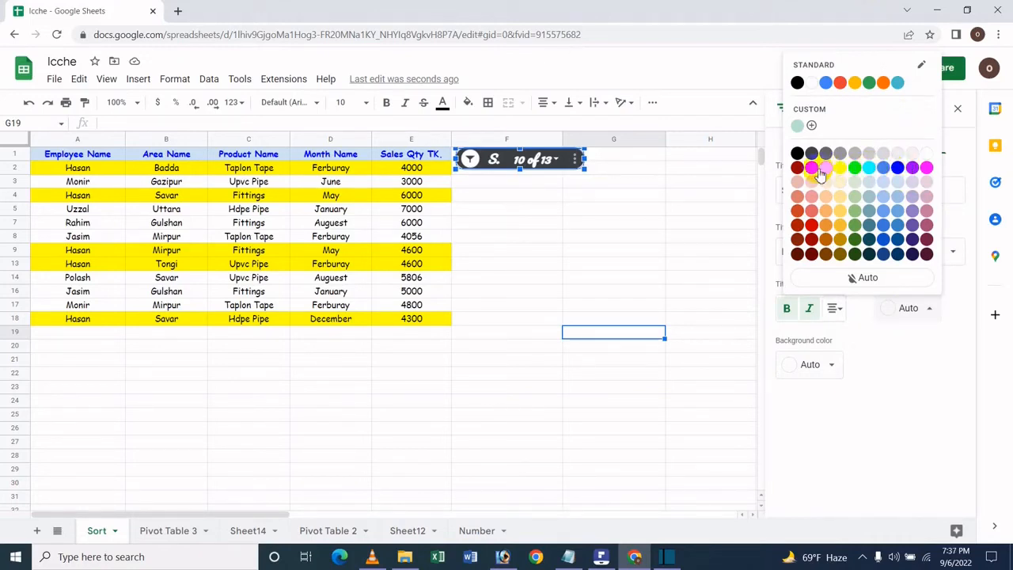
left_click(869, 169)
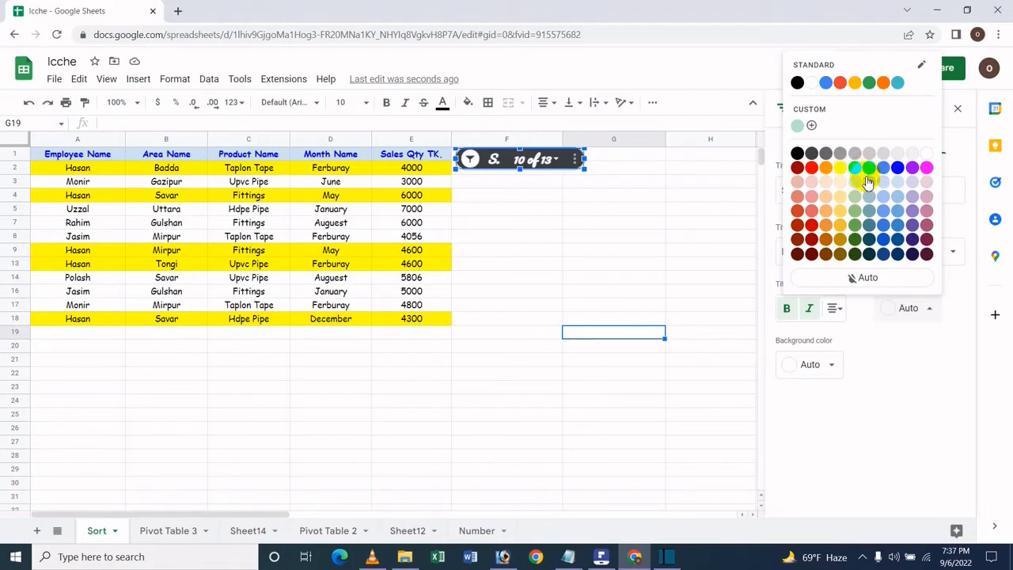
left_click(830, 356)
left_click(832, 227)
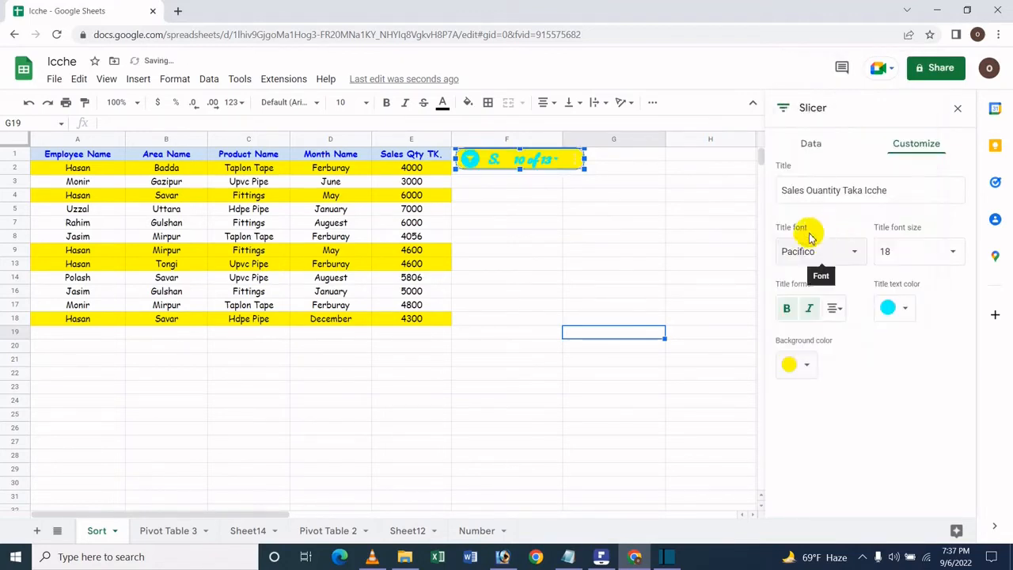
Step: Change the slicer's title text color to red and open the slicer for editing from its own options
left_click(893, 308)
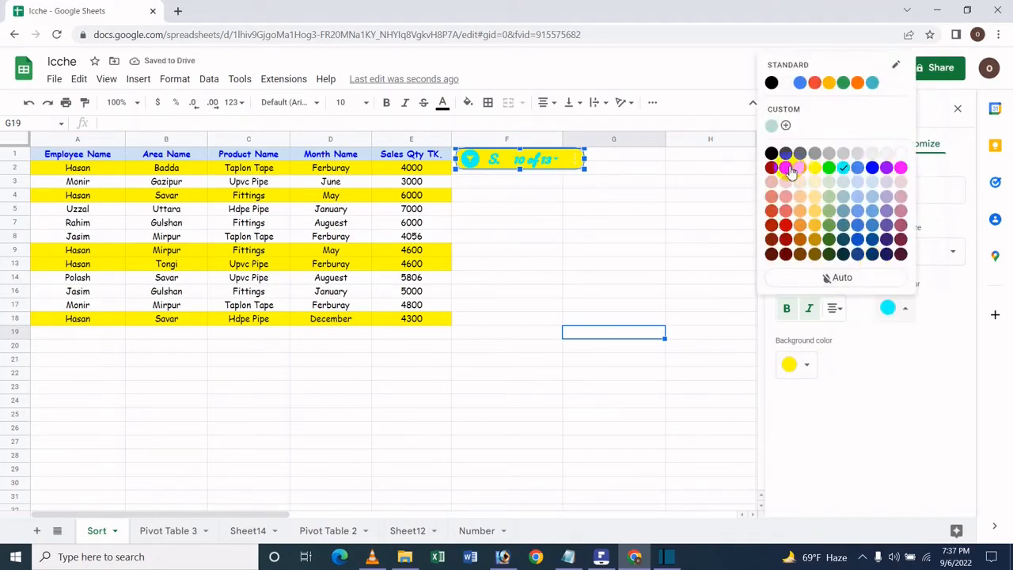
left_click(789, 168)
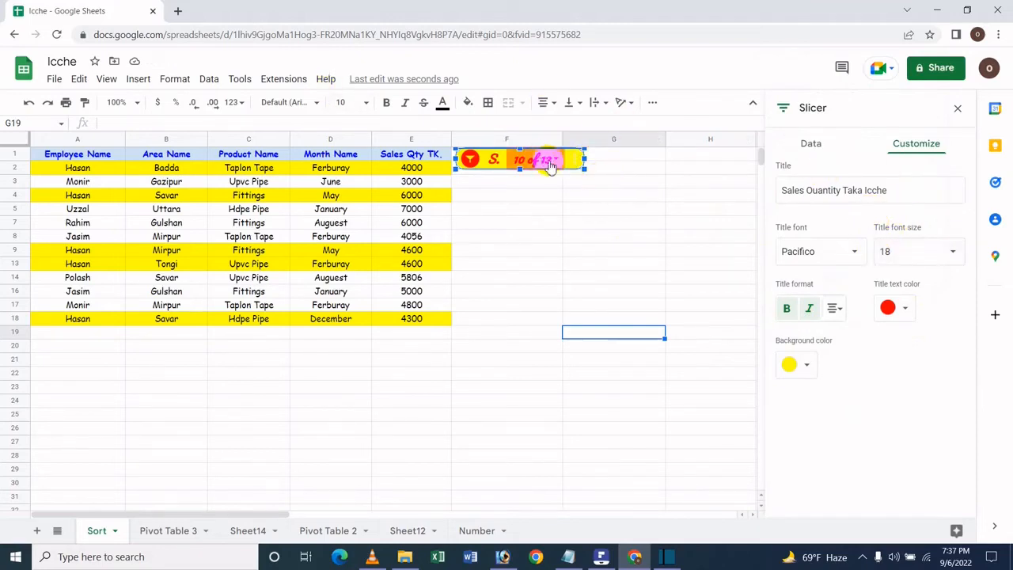
left_click(580, 159)
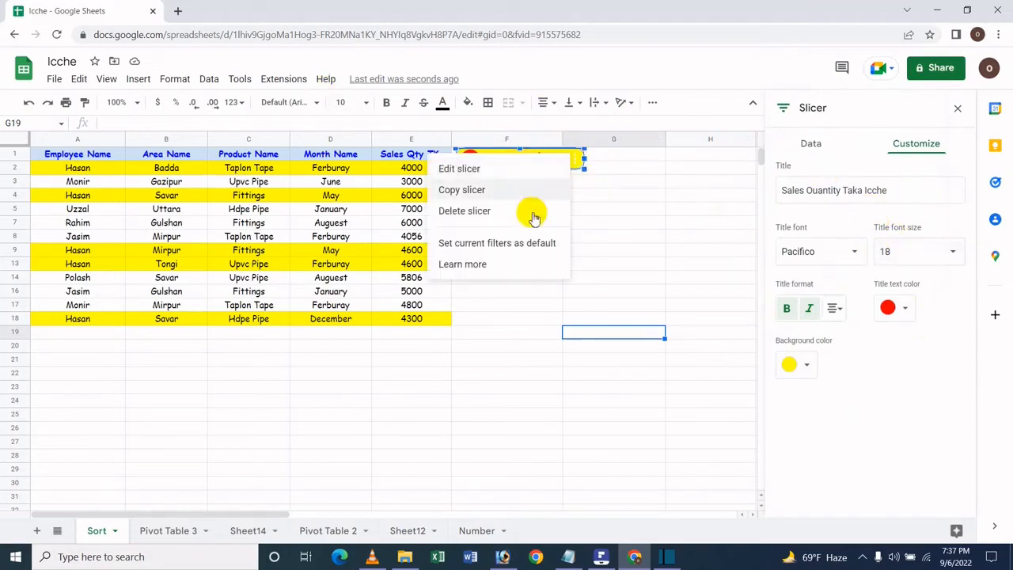
left_click(500, 169)
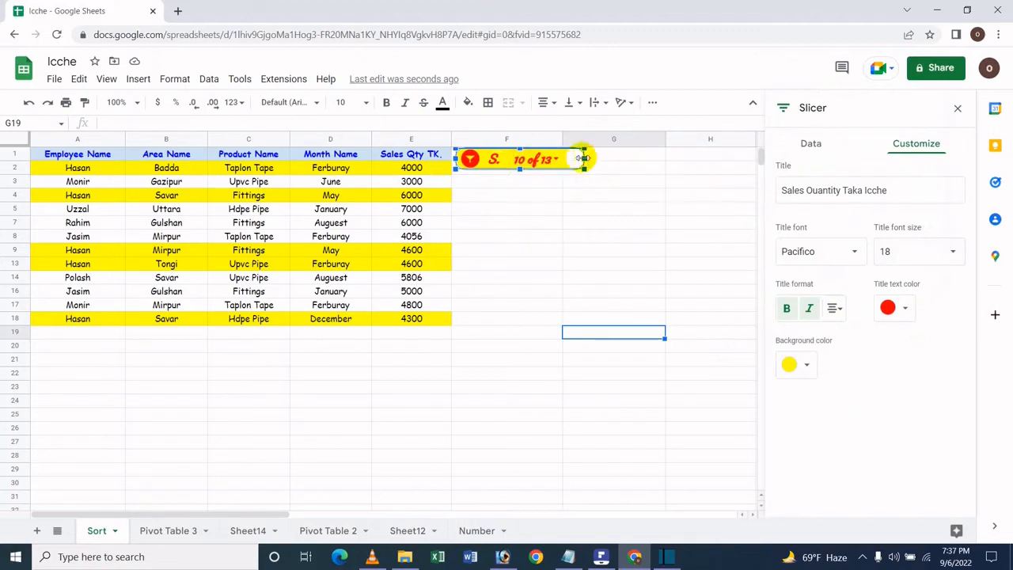
Step: Copy the formatted slicer and paste the duplicate at cell F9
left_click(571, 163)
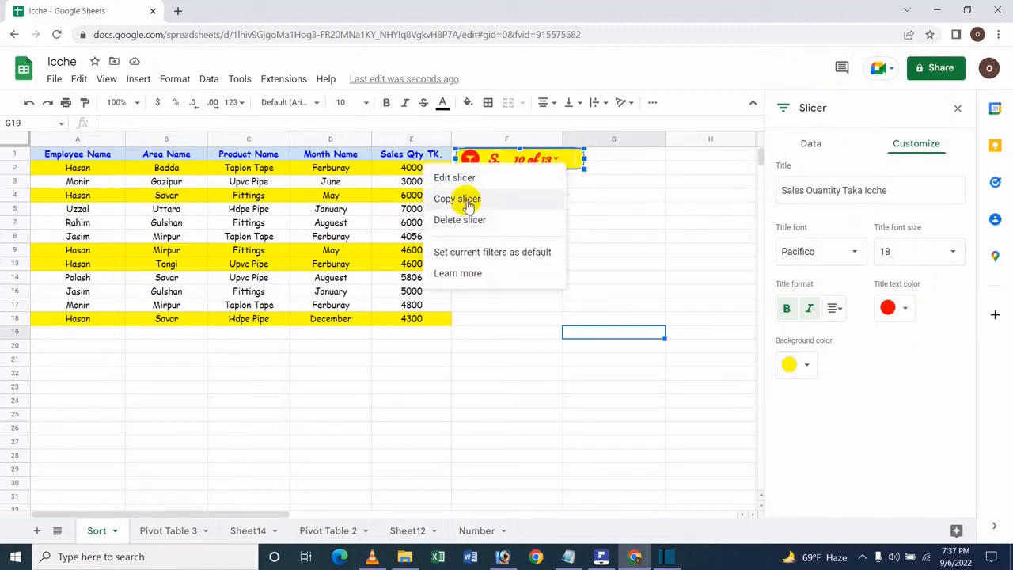
left_click(467, 202)
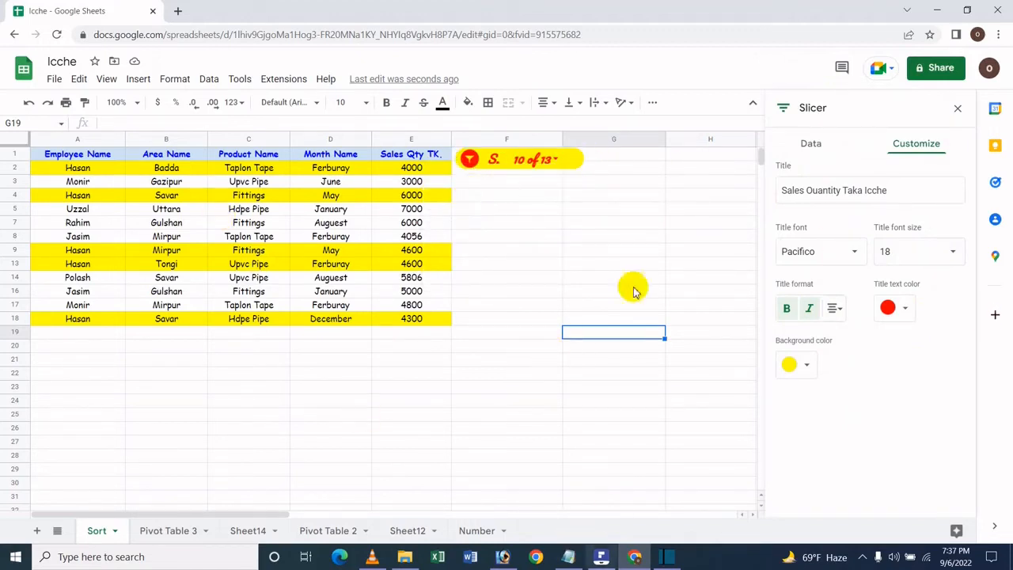
left_click(511, 251)
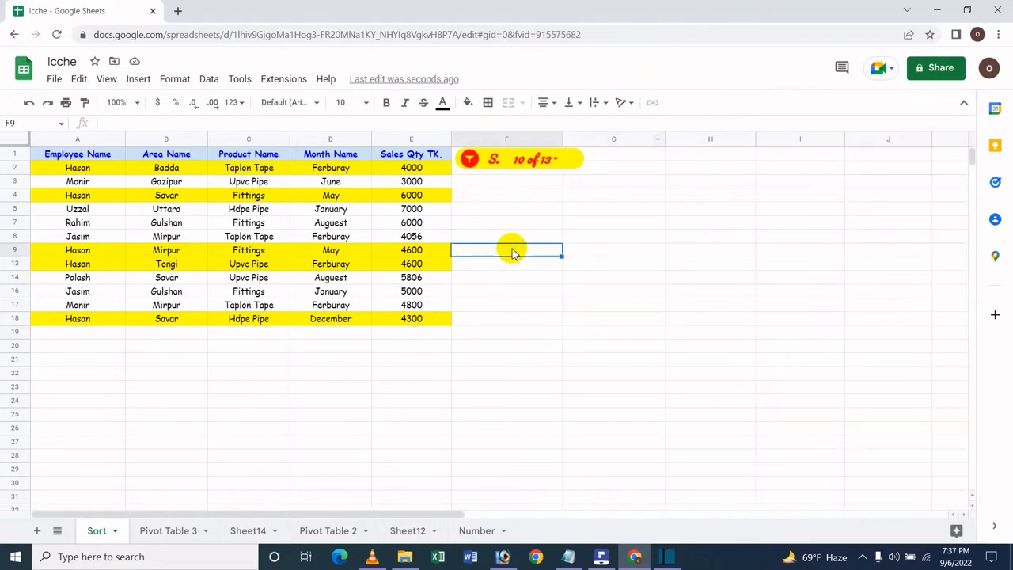
key("ctrl+v")
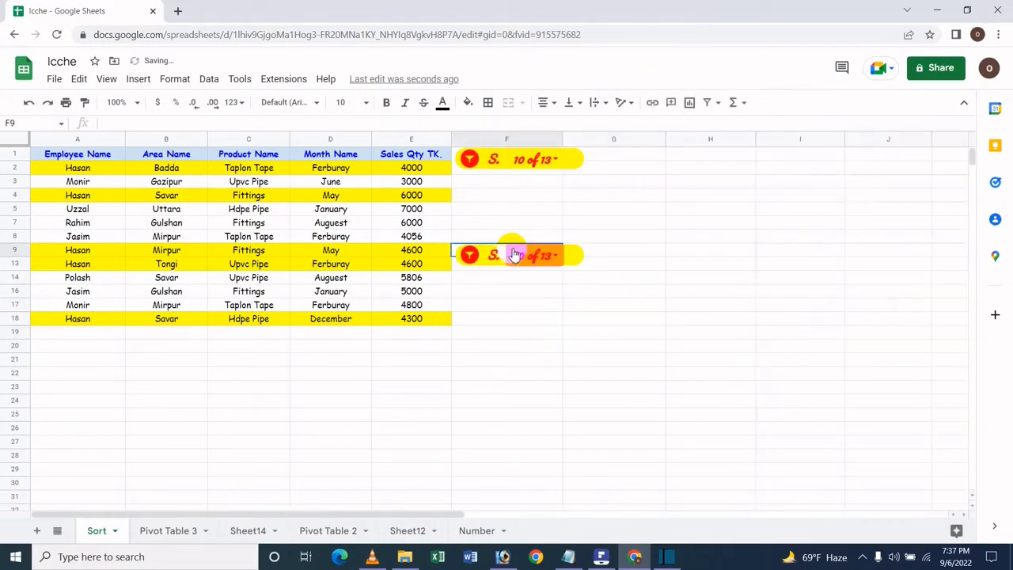
Step: Paste another copy of the slicer at cell F21 and delete that copy
left_click(500, 362)
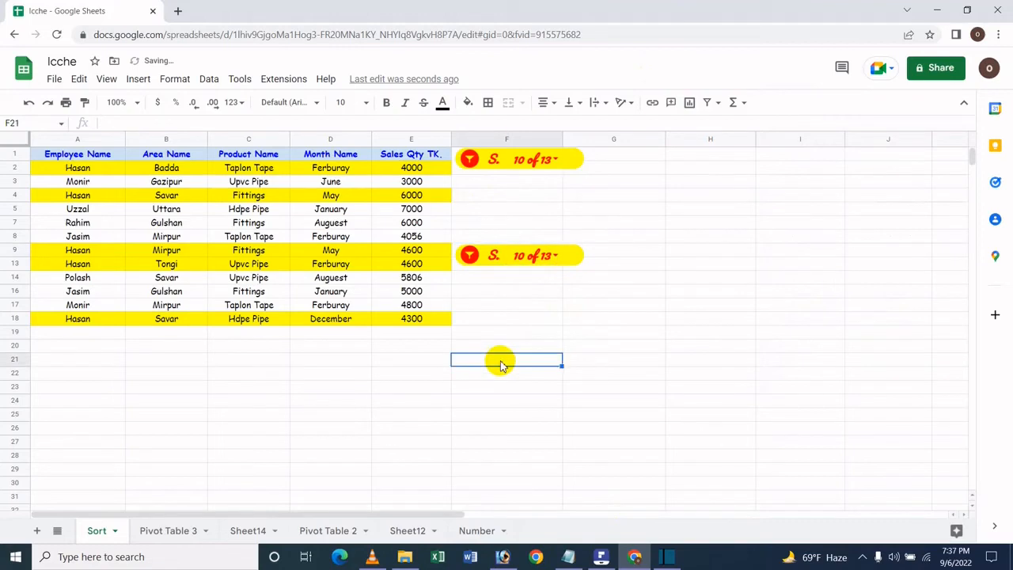
key("ctrl+v")
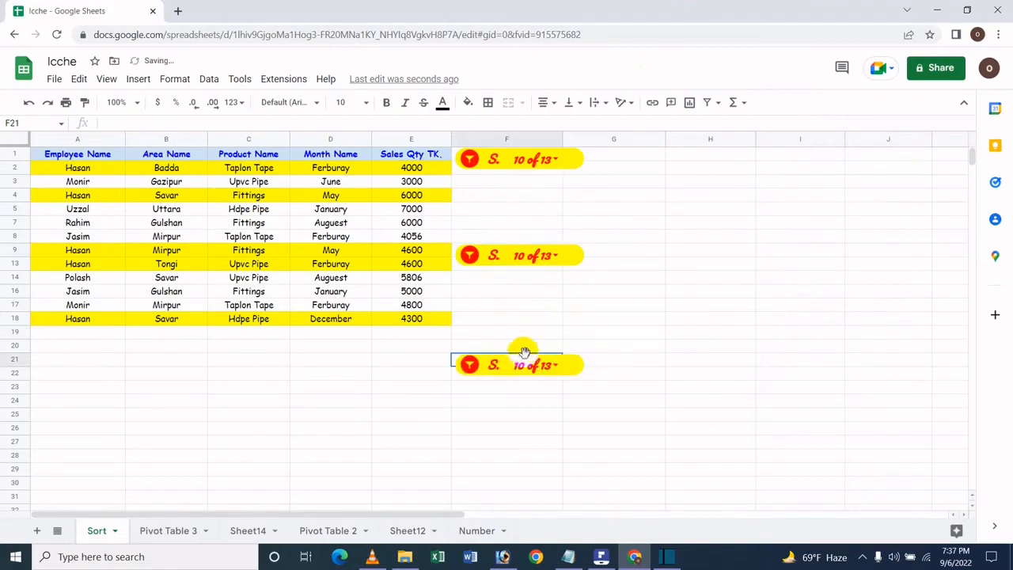
right_click(569, 365)
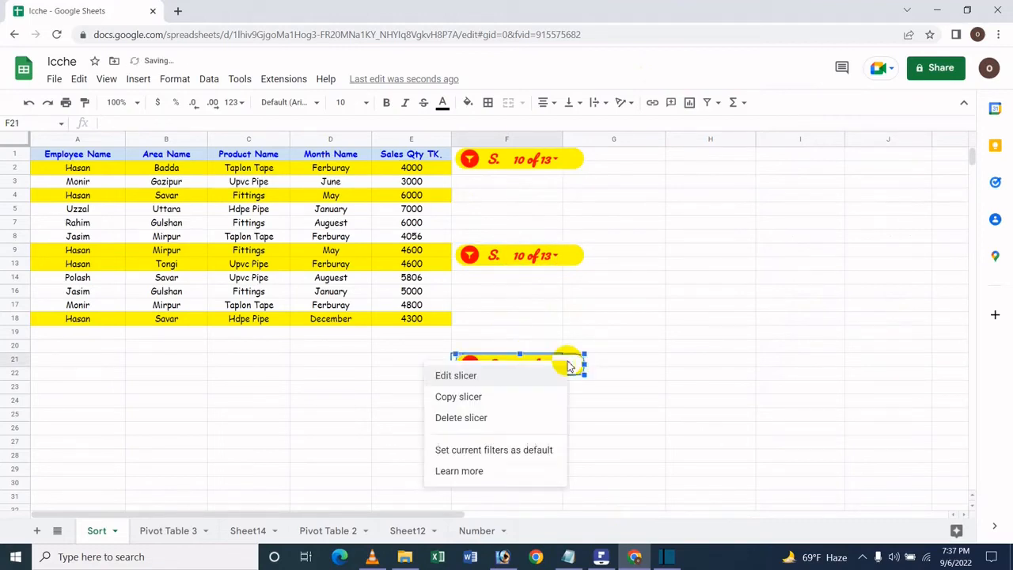
left_click(483, 426)
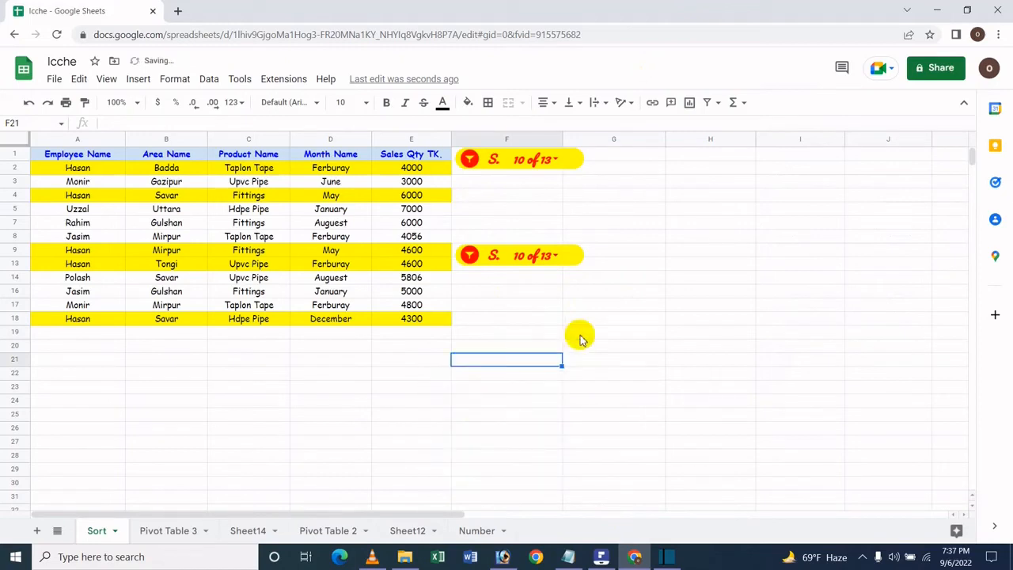
Step: Open the help article about slicers from the duplicate slicer at row 9 and skim its instructions for adding a slicer
right_click(579, 258)
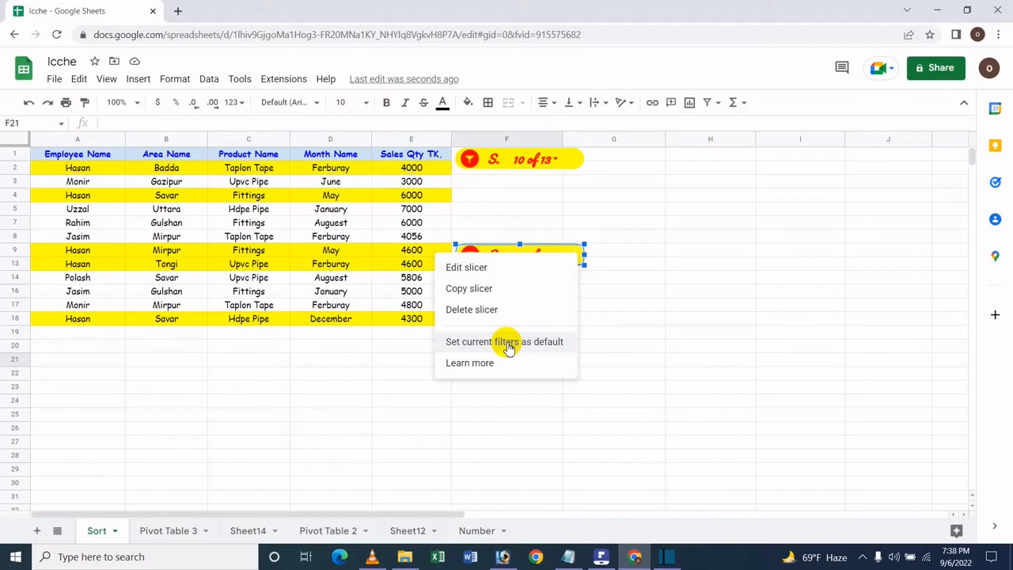
left_click(472, 367)
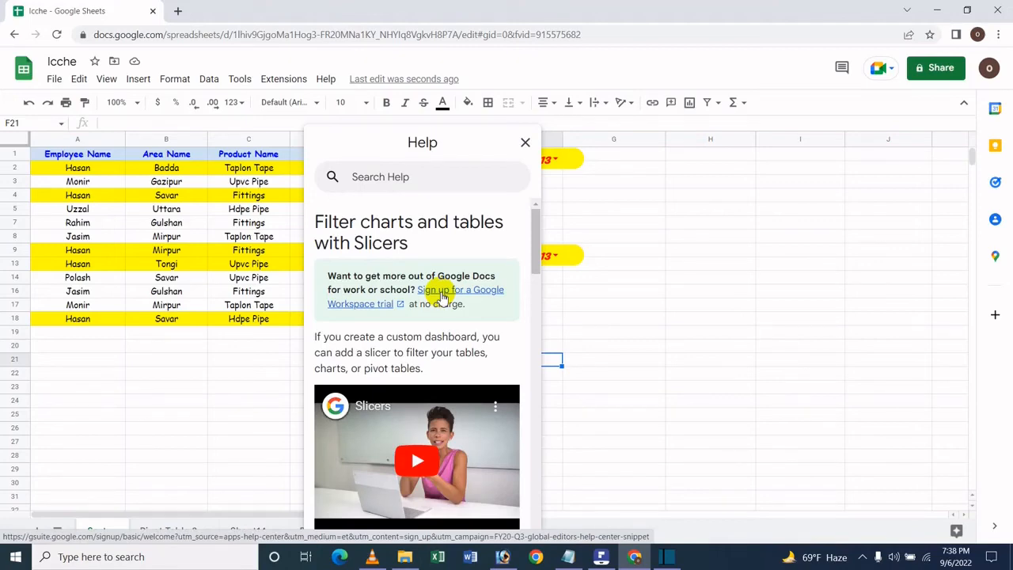
scroll(459, 220, "down", 10)
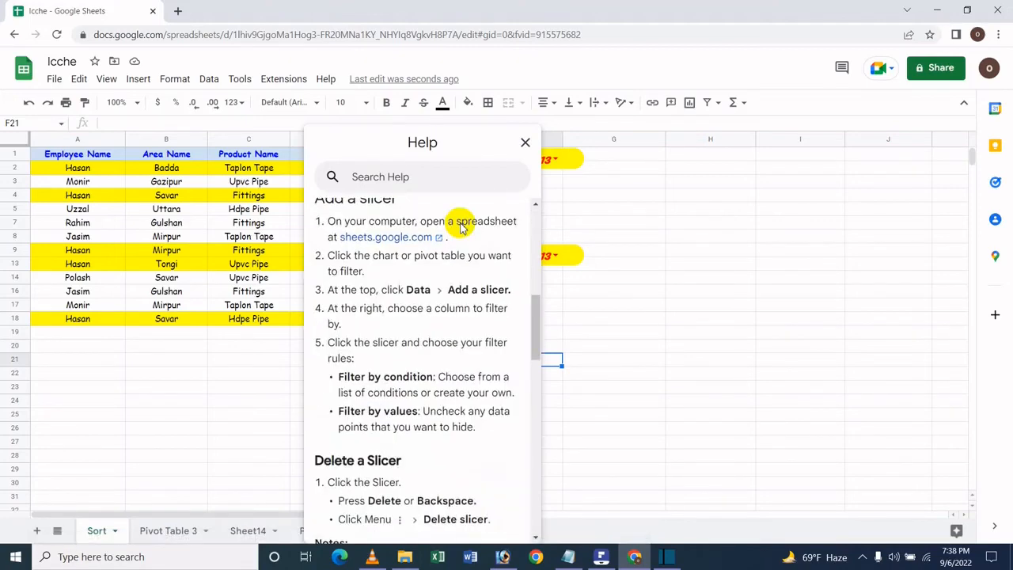
scroll(470, 225, "up", 10)
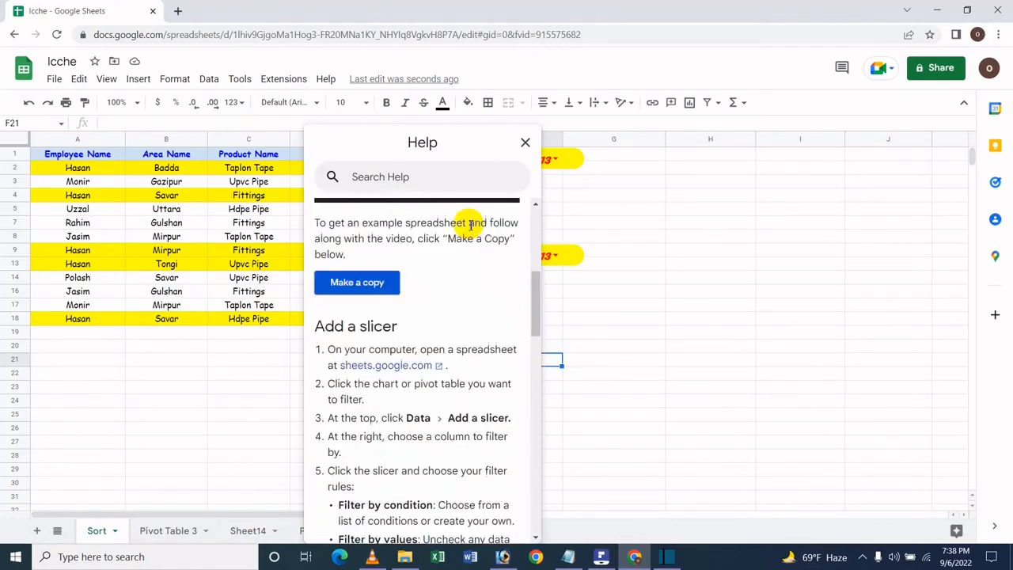
scroll(468, 224, "down", 2)
scroll(468, 222, "up", 1)
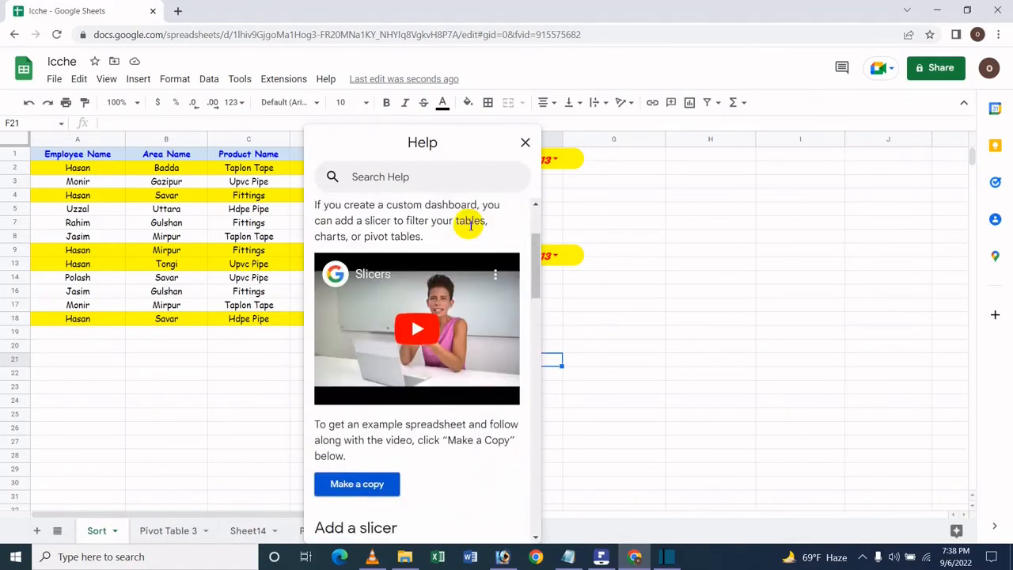
Step: Play the Slicers video embedded in the help article, try enlarging it to full screen, and toggle its sound off and on
left_click(411, 347)
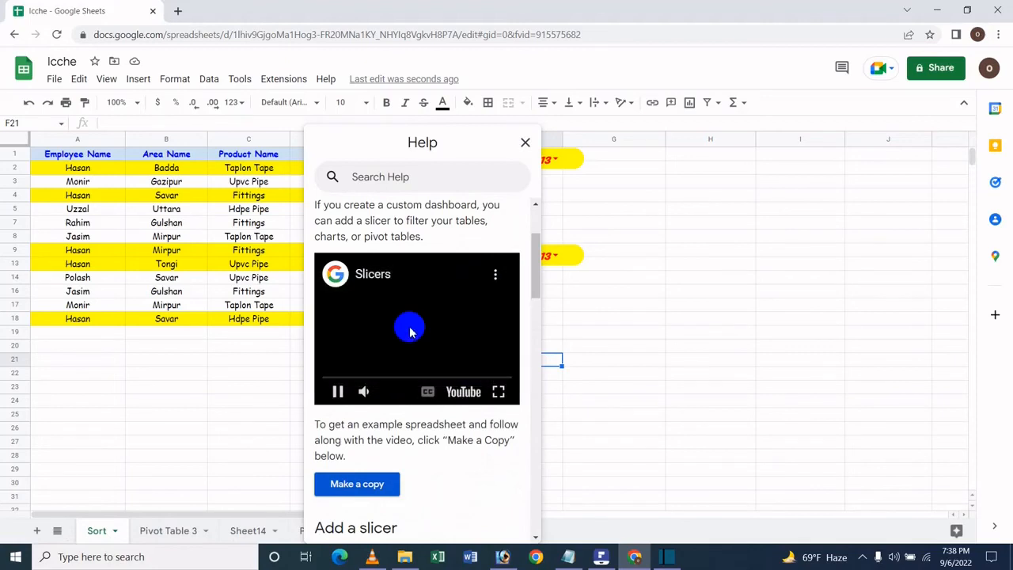
left_click_drag(363, 404, 388, 404)
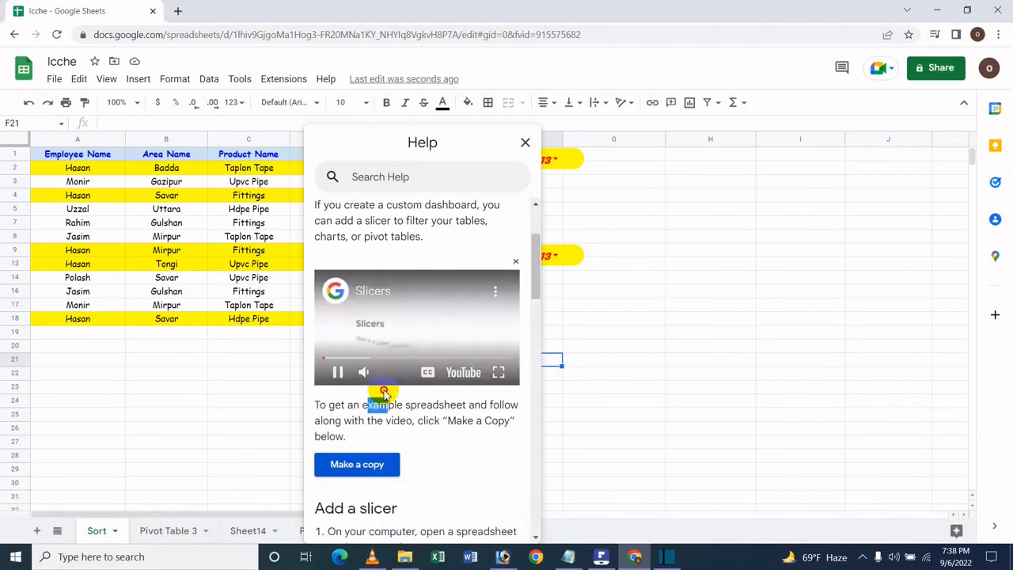
left_click(499, 372)
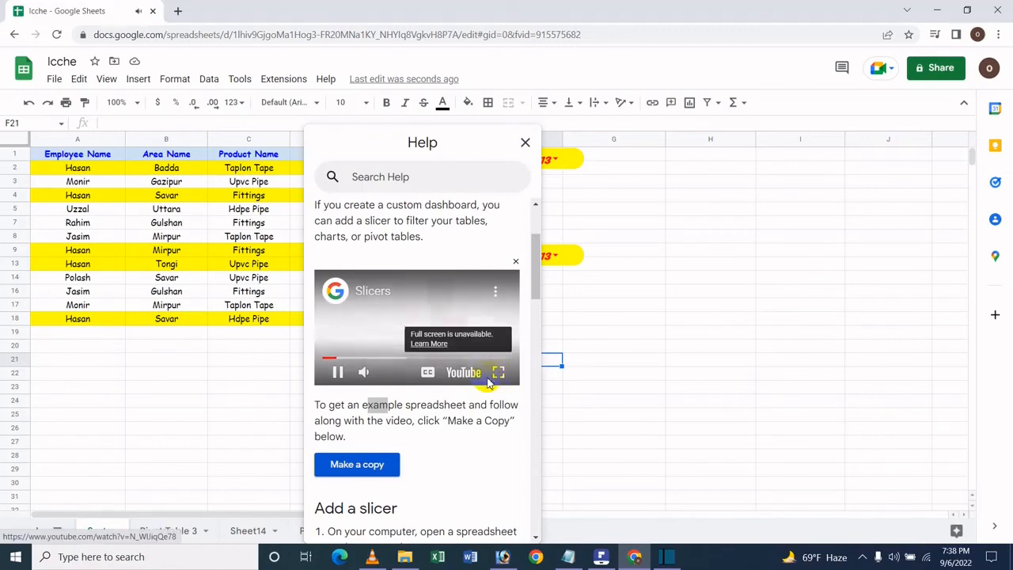
left_click(369, 376)
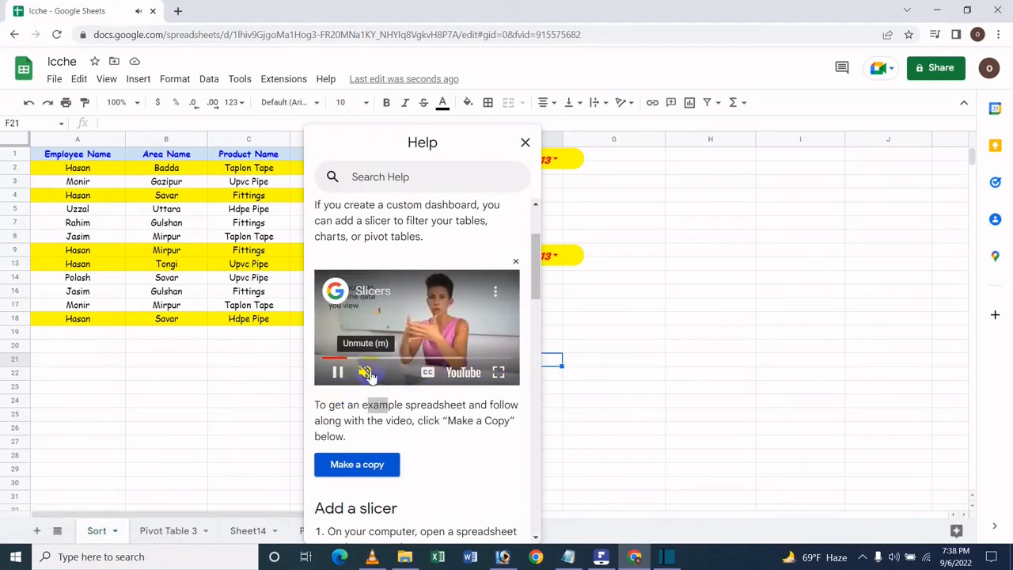
left_click(367, 376)
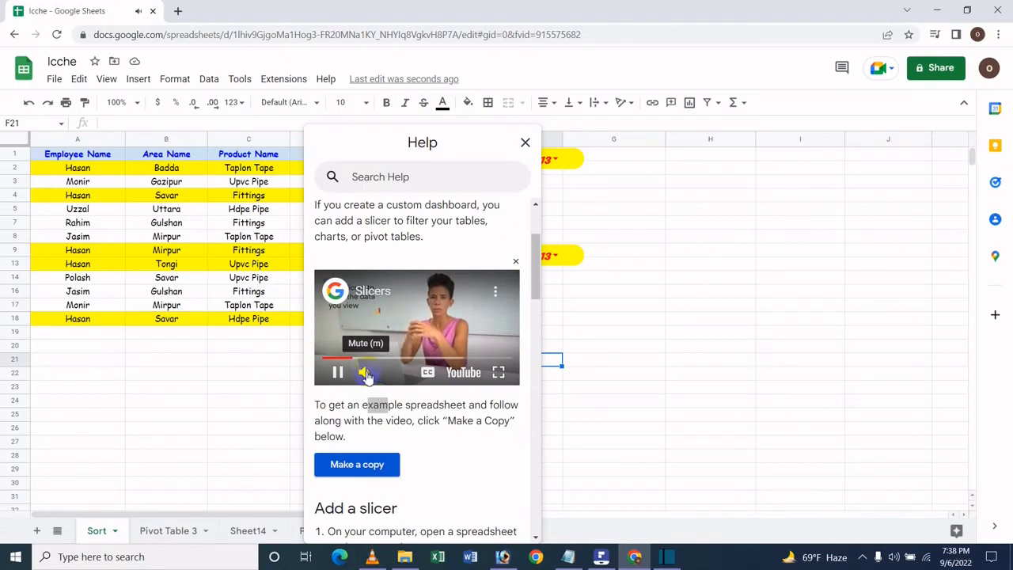
left_click(367, 375)
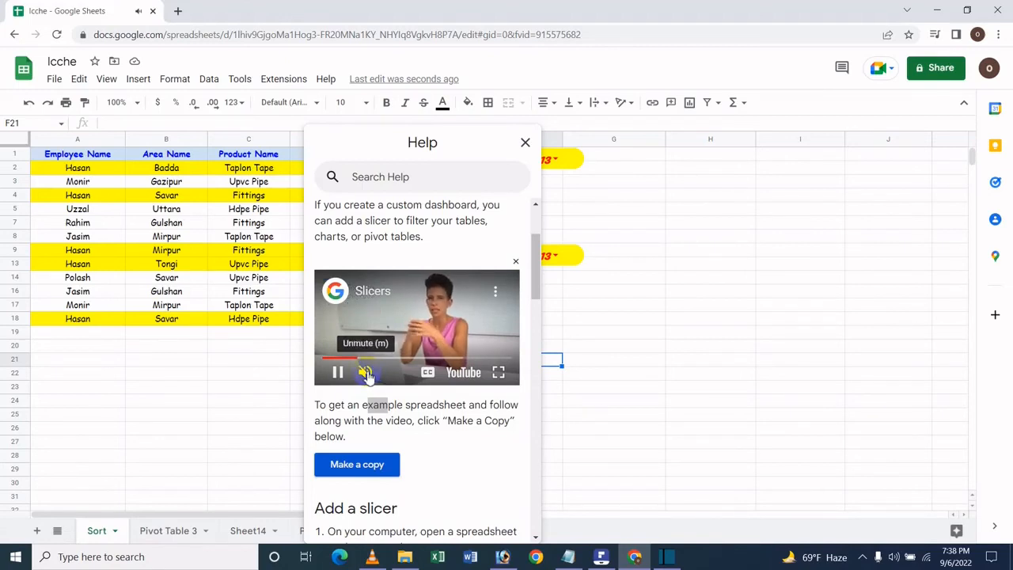
left_click(367, 375)
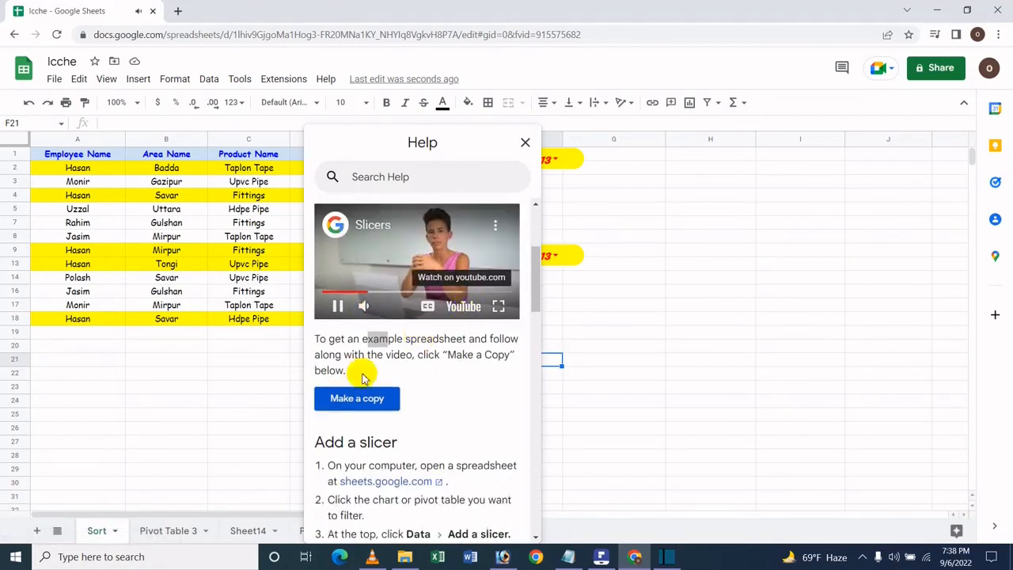
Step: Read through the help article's sections on adding, deleting, editing and saving slicer filters, and close the help
scroll(412, 475, "down", 10)
scroll(341, 364, "down", 5)
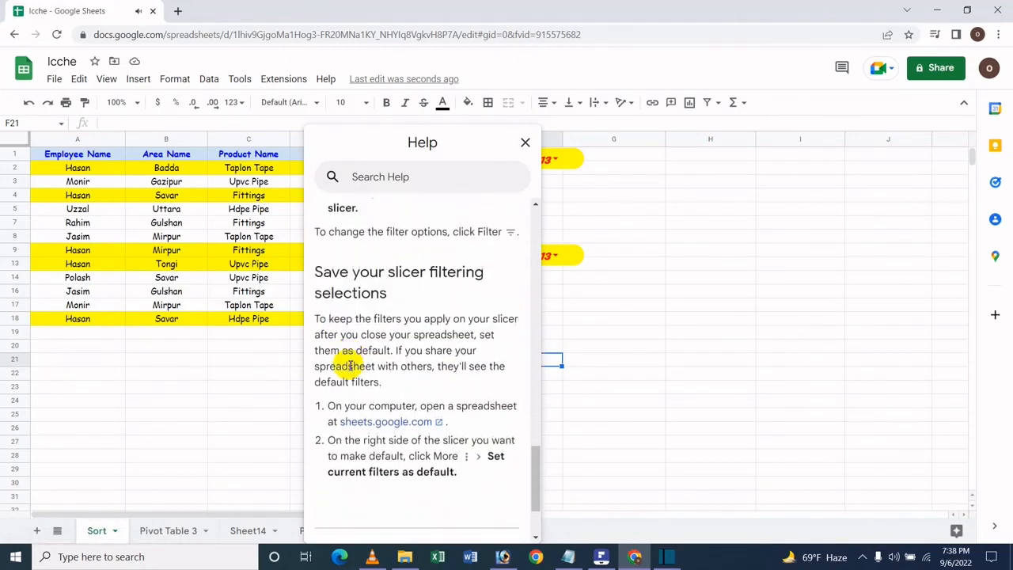
scroll(340, 364, "up", 10)
scroll(377, 348, "up", 8)
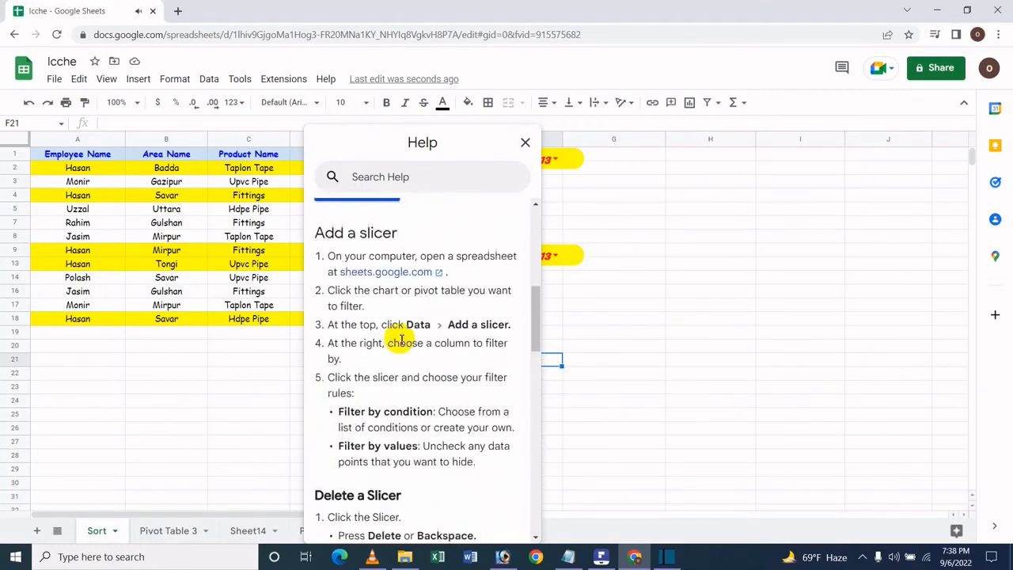
scroll(402, 339, "down", 10)
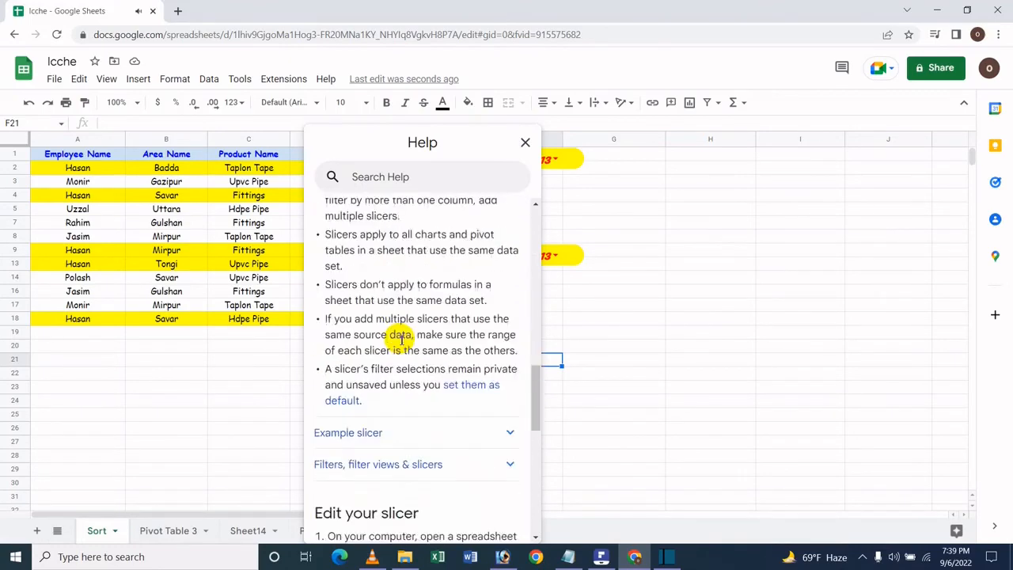
scroll(403, 339, "down", 3)
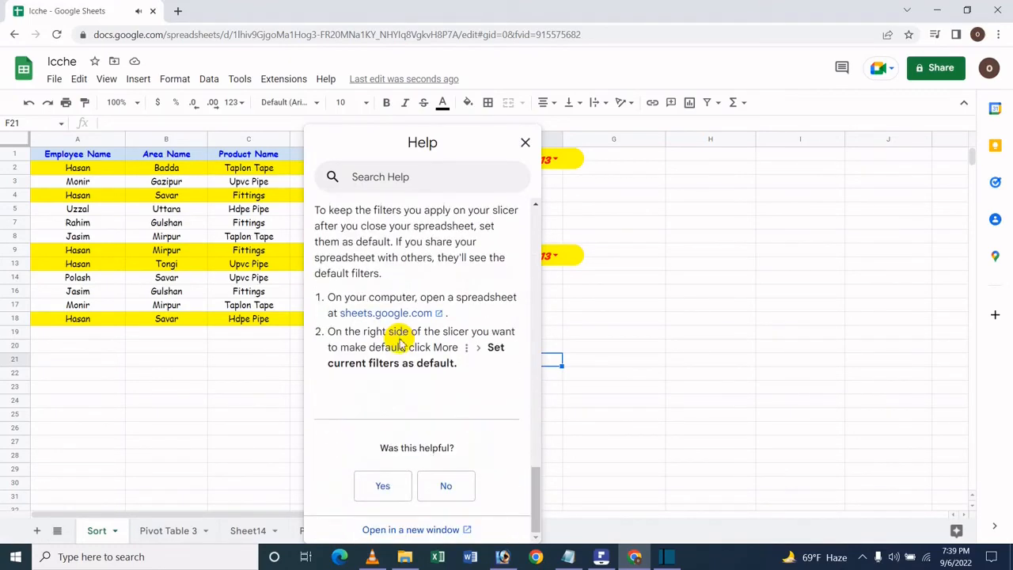
scroll(402, 339, "up", 8)
scroll(400, 339, "up", 10)
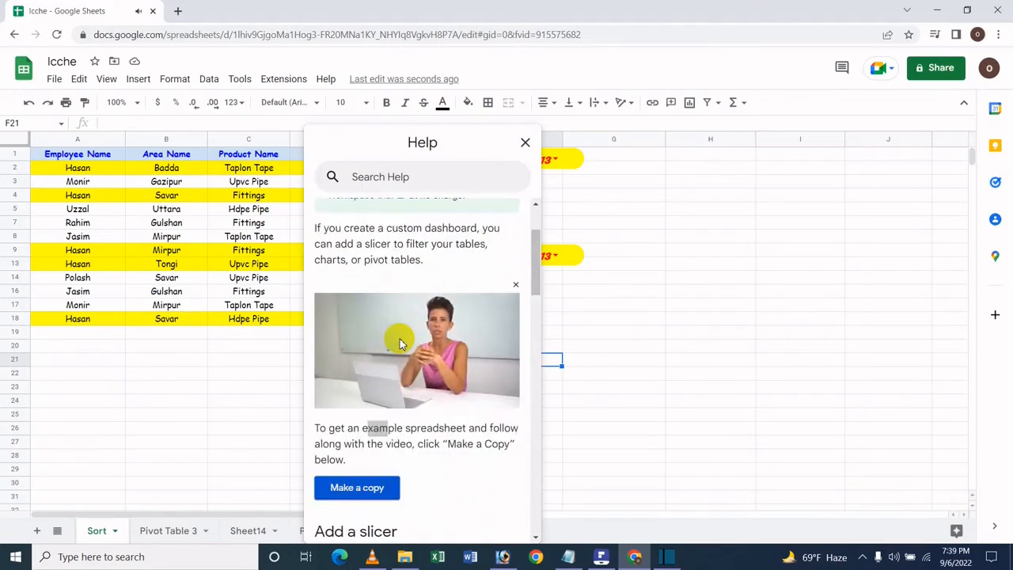
left_click(387, 370)
scroll(396, 356, "up", 1)
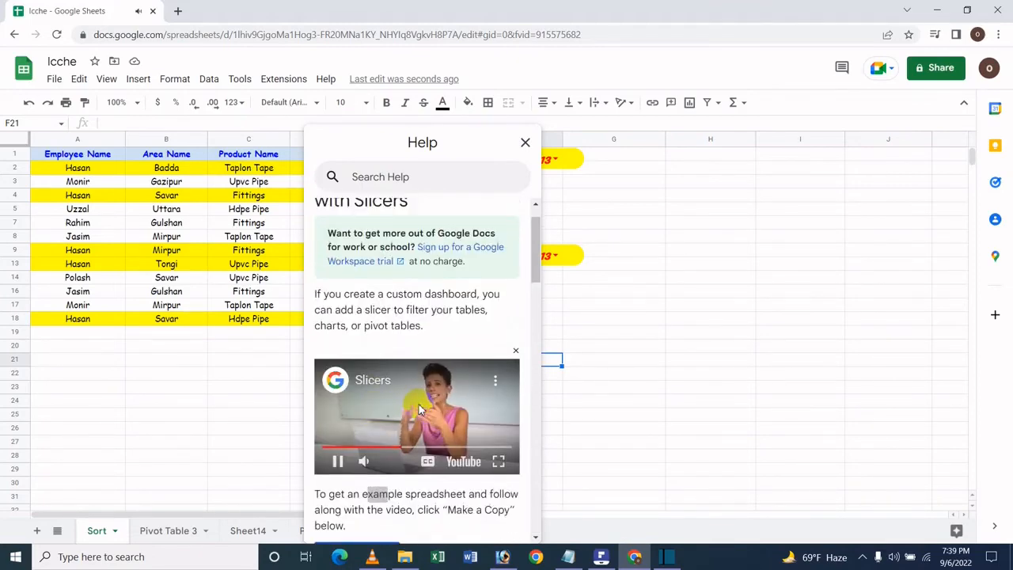
scroll(407, 328, "down", 1)
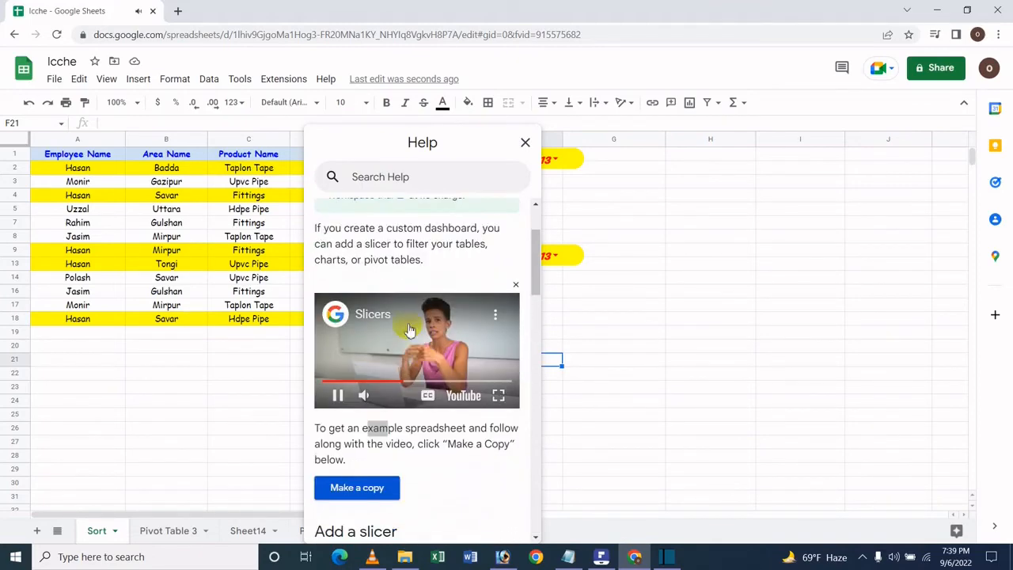
left_click(526, 143)
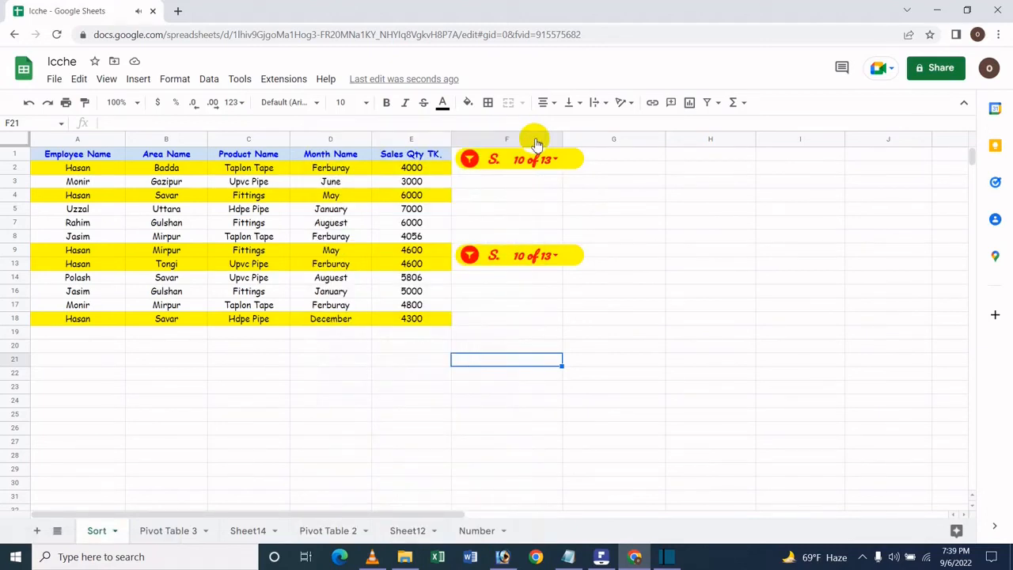
Step: Move the slicer at F1 over the Employee Name header in column A and narrow it to about the column's width
left_click(498, 161)
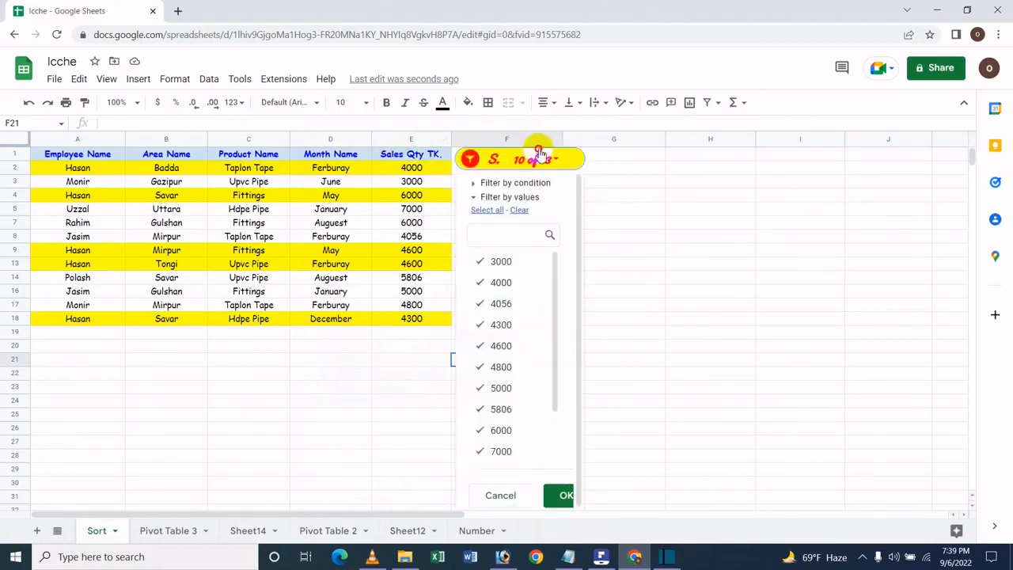
left_click(496, 161)
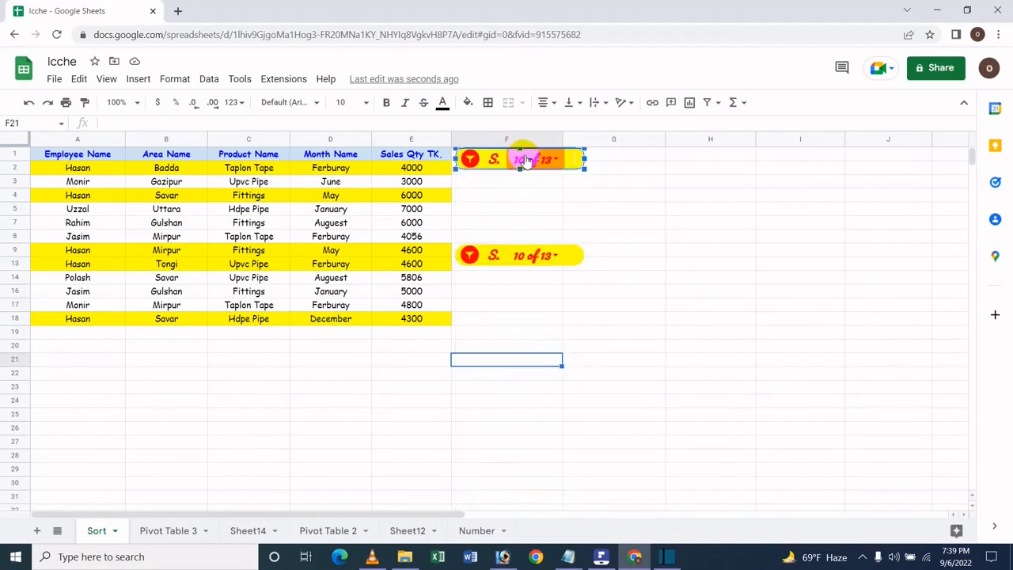
left_click_drag(515, 153, 70, 143)
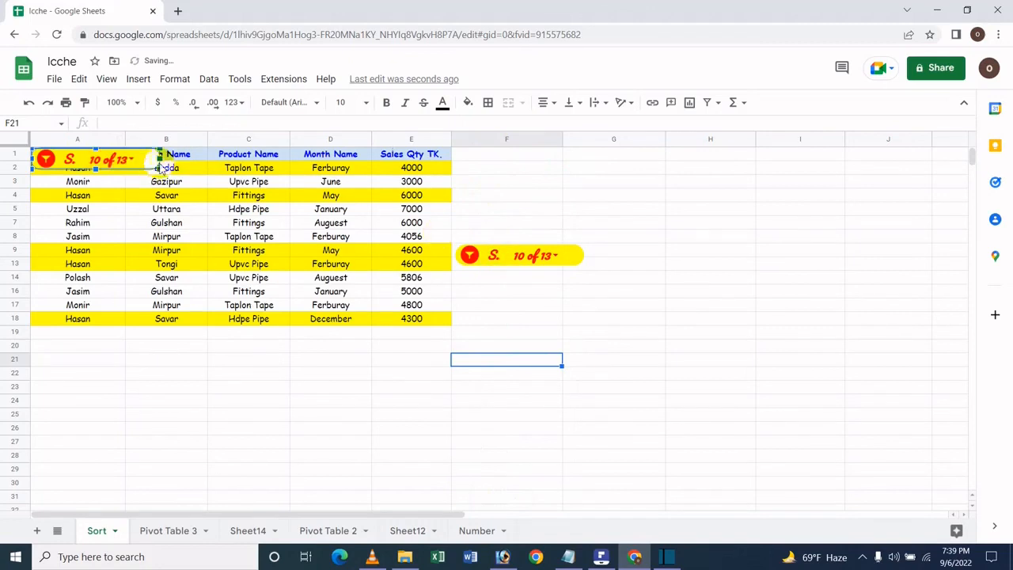
left_click_drag(160, 162, 136, 164)
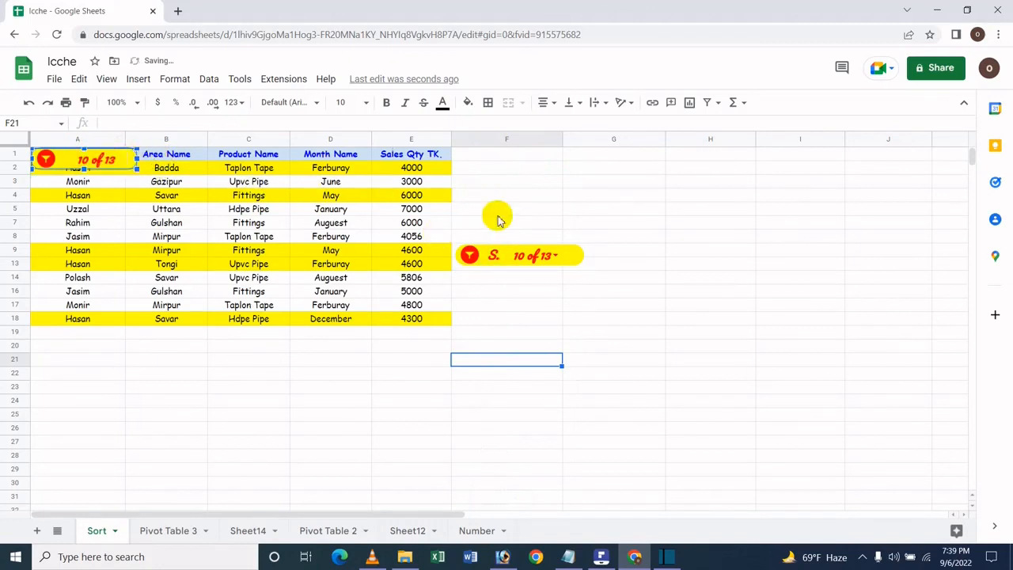
Step: Move the duplicate slicer from row 9 over the Sales Qty TK. header in column E and narrow it
left_click(508, 264)
left_click_drag(480, 251, 409, 140)
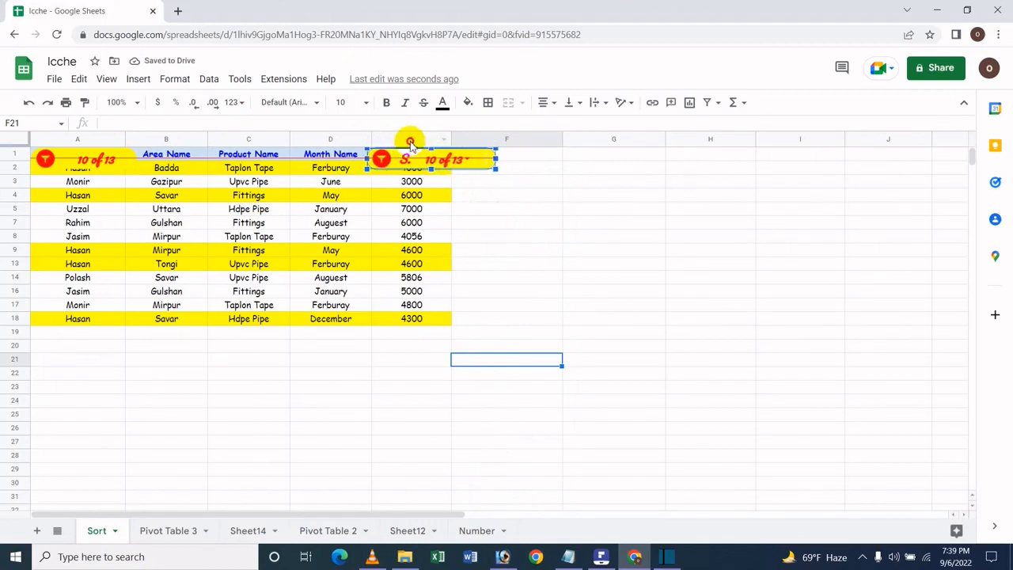
left_click_drag(499, 159, 478, 159)
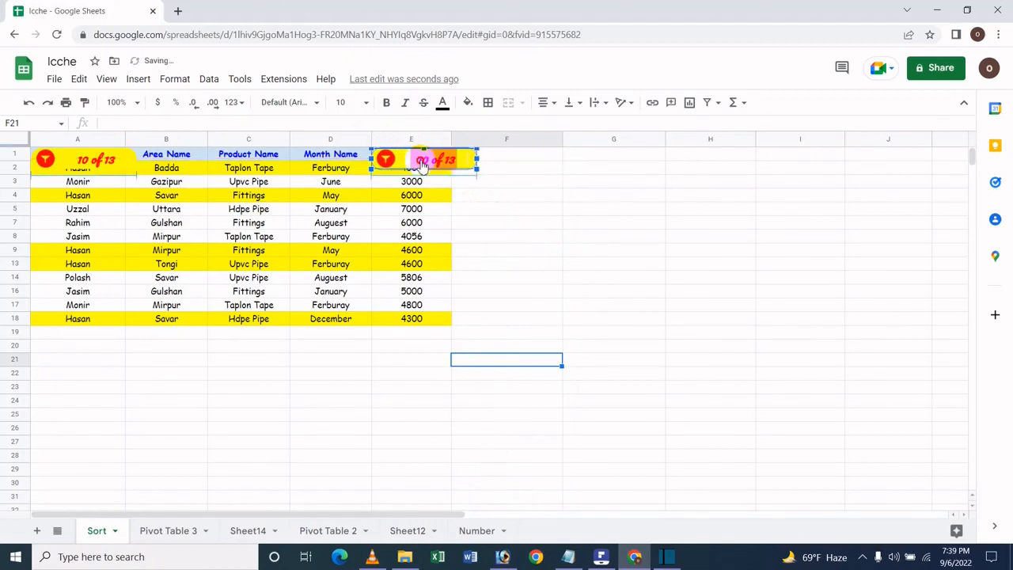
left_click(581, 234)
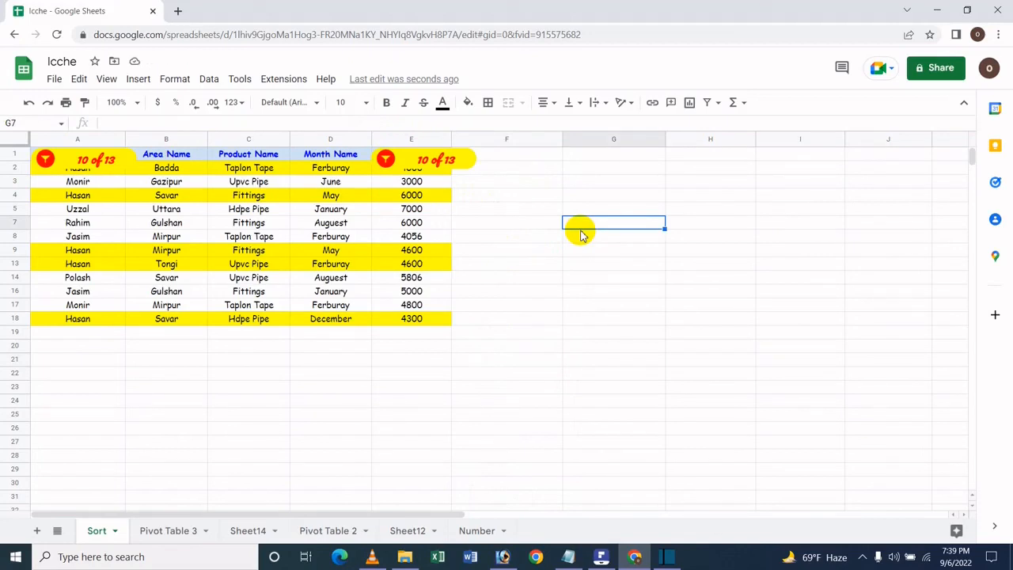
left_click(601, 557)
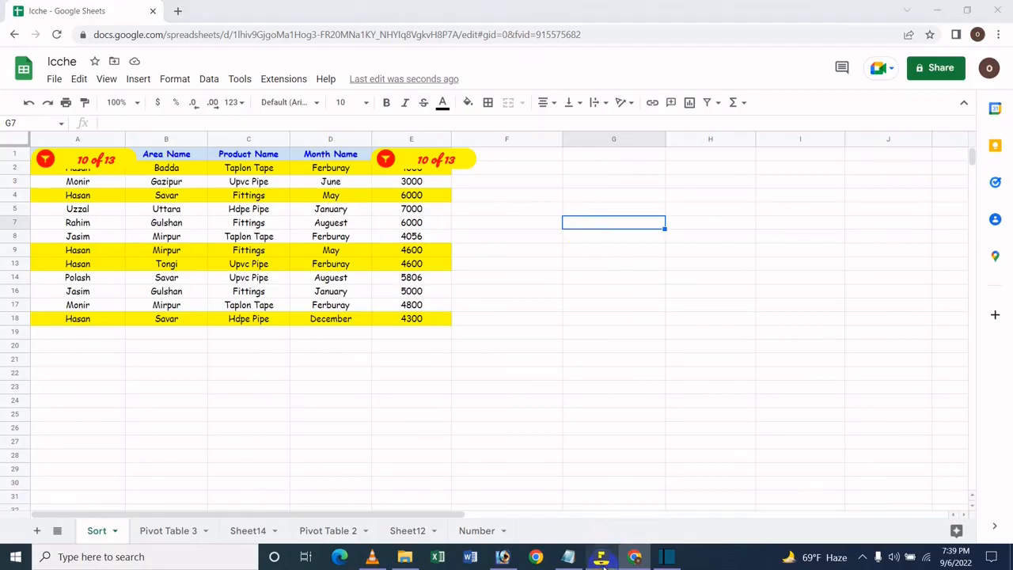